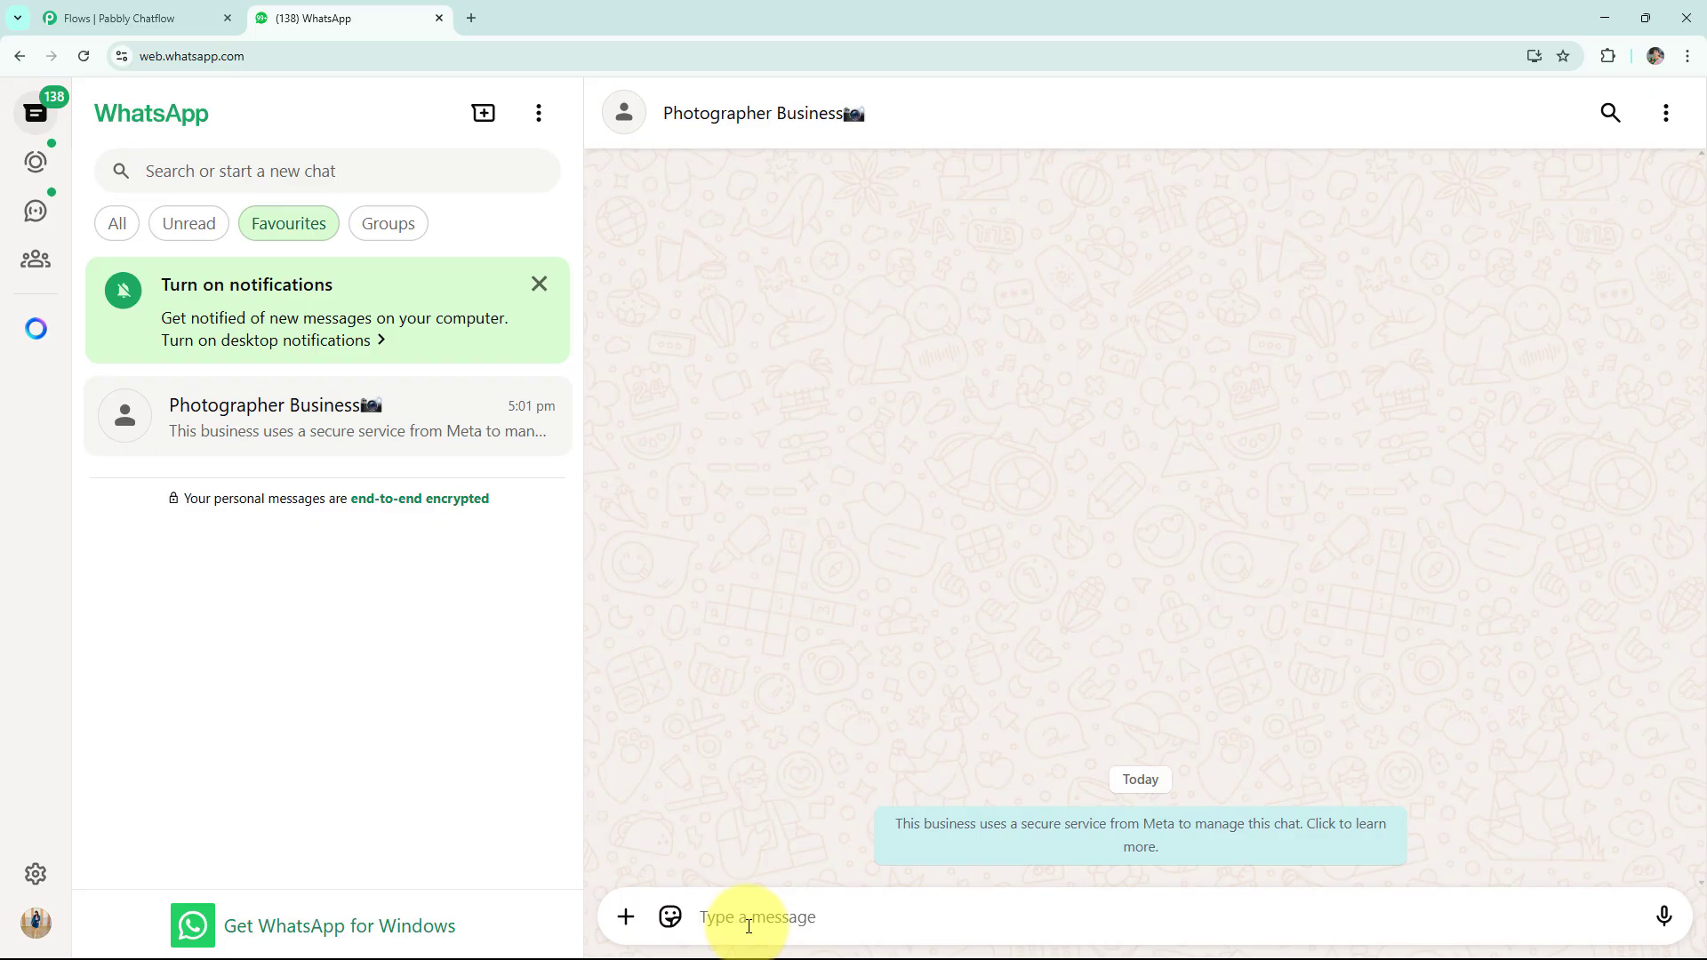
Send "Hi" in the Photographer Business chat and choose Check Availability from the welcome reply.
text(H)
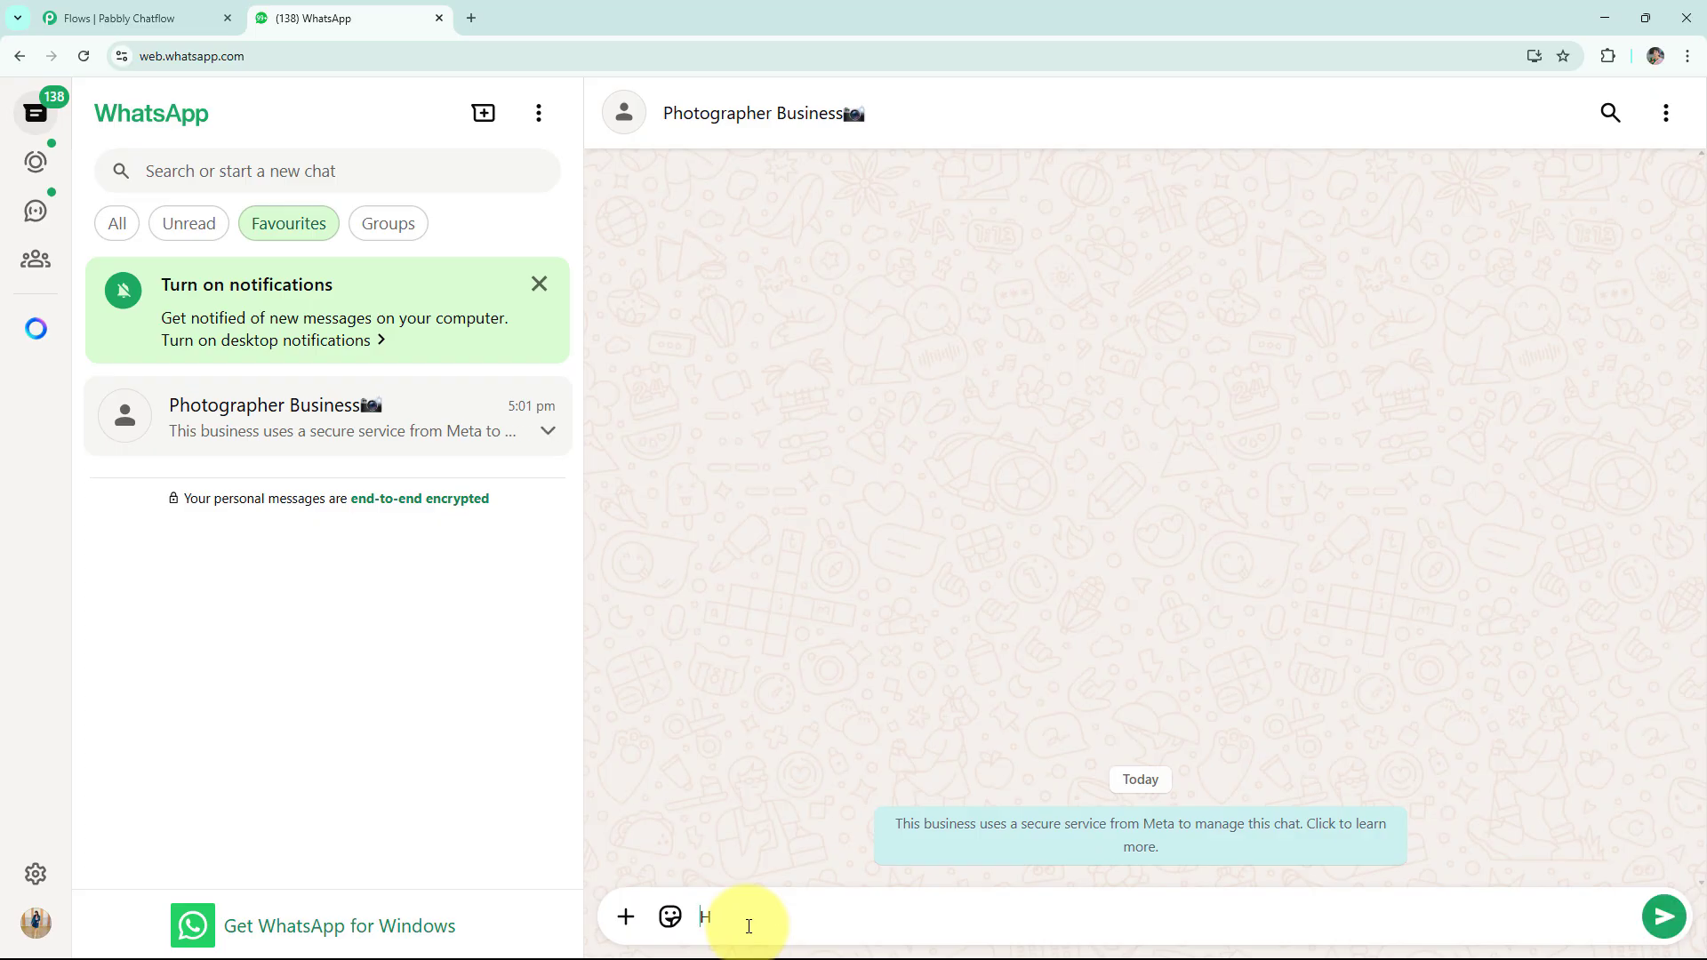
text(i)
key(Return)
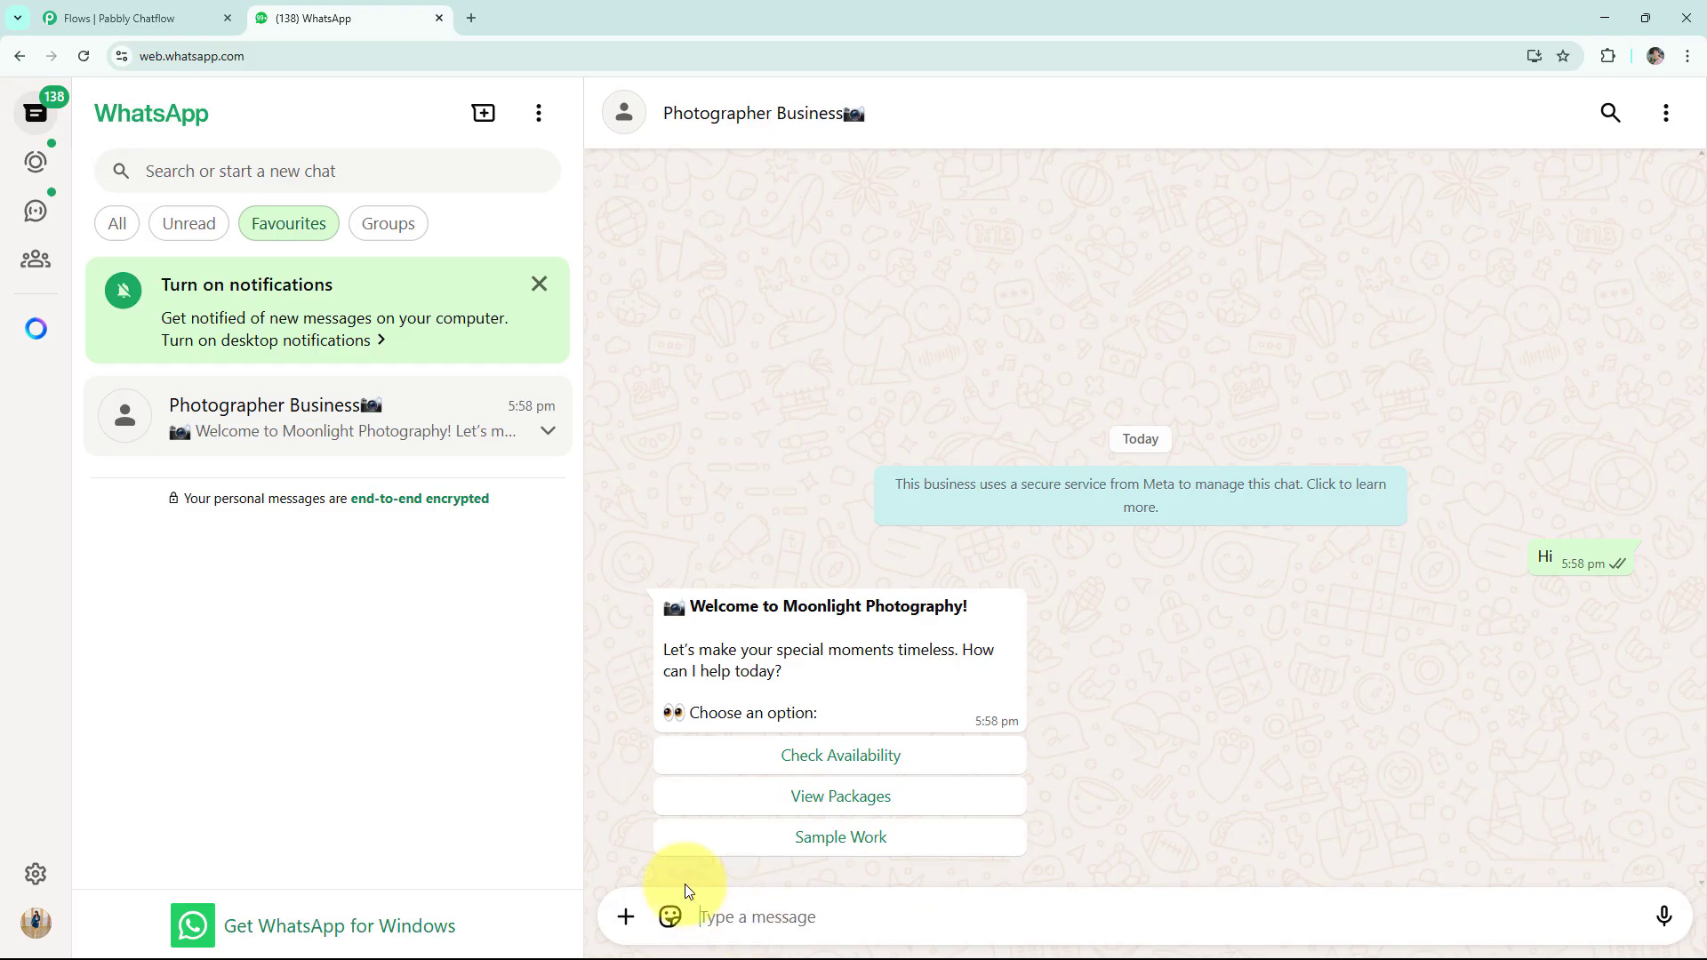
click(725, 762)
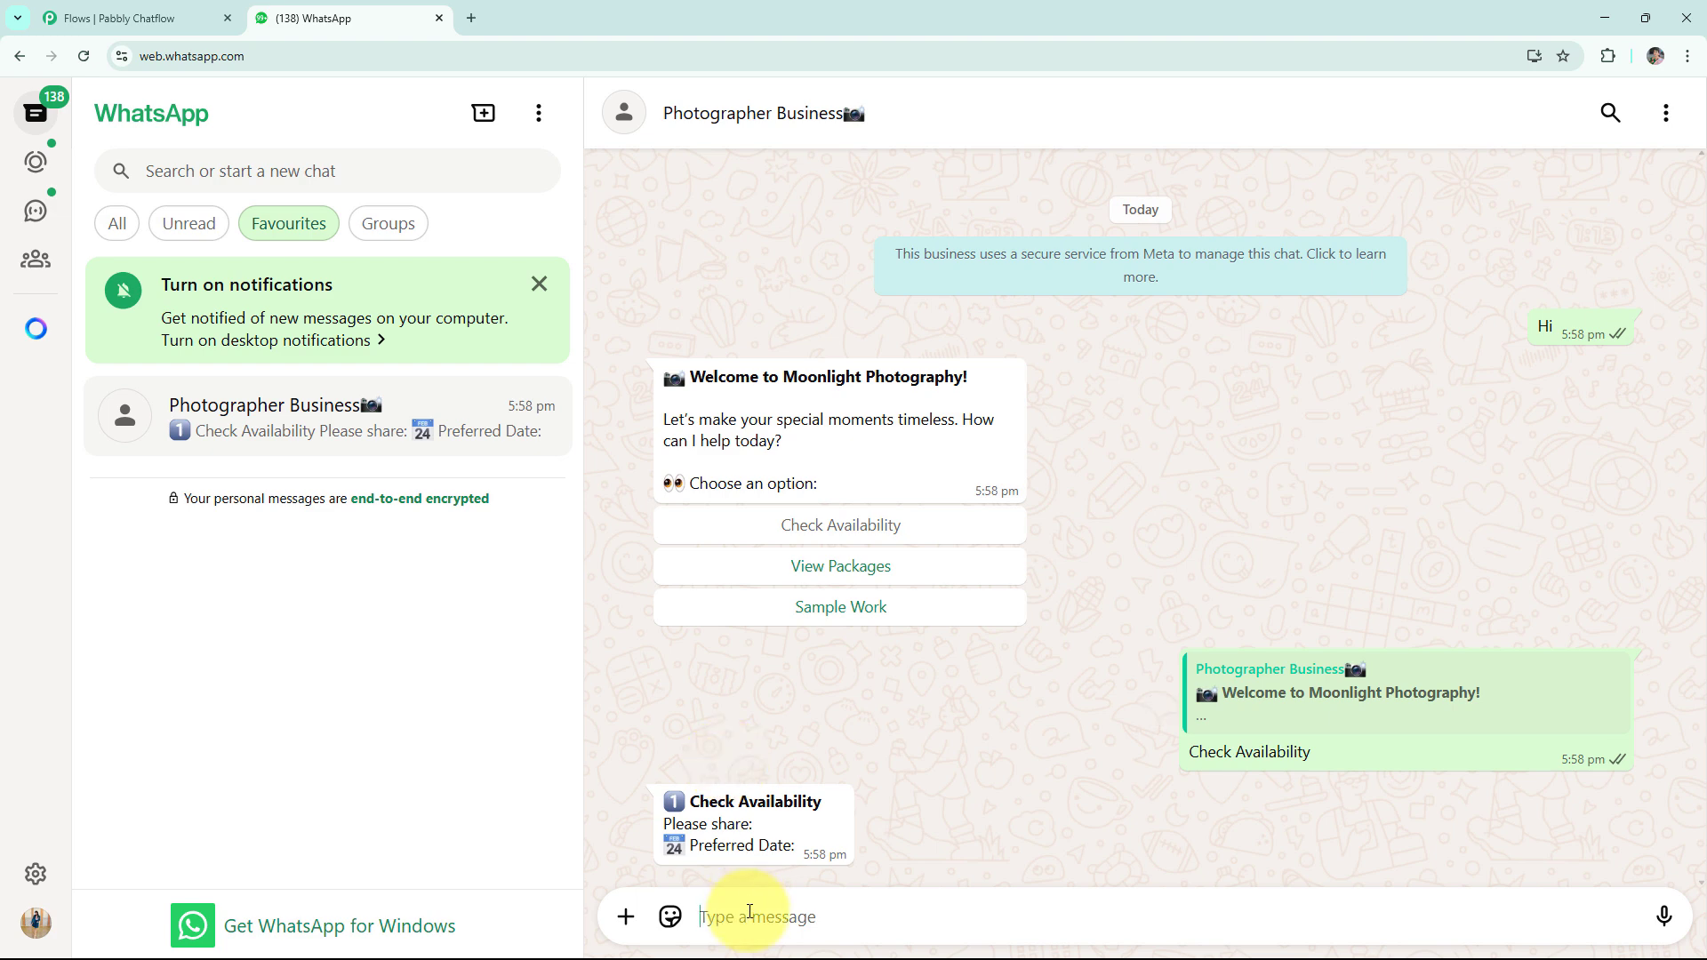
Answer the availability questions with 06/05/2025 as the preferred date and Bali as the location.
text(06/05/2025)
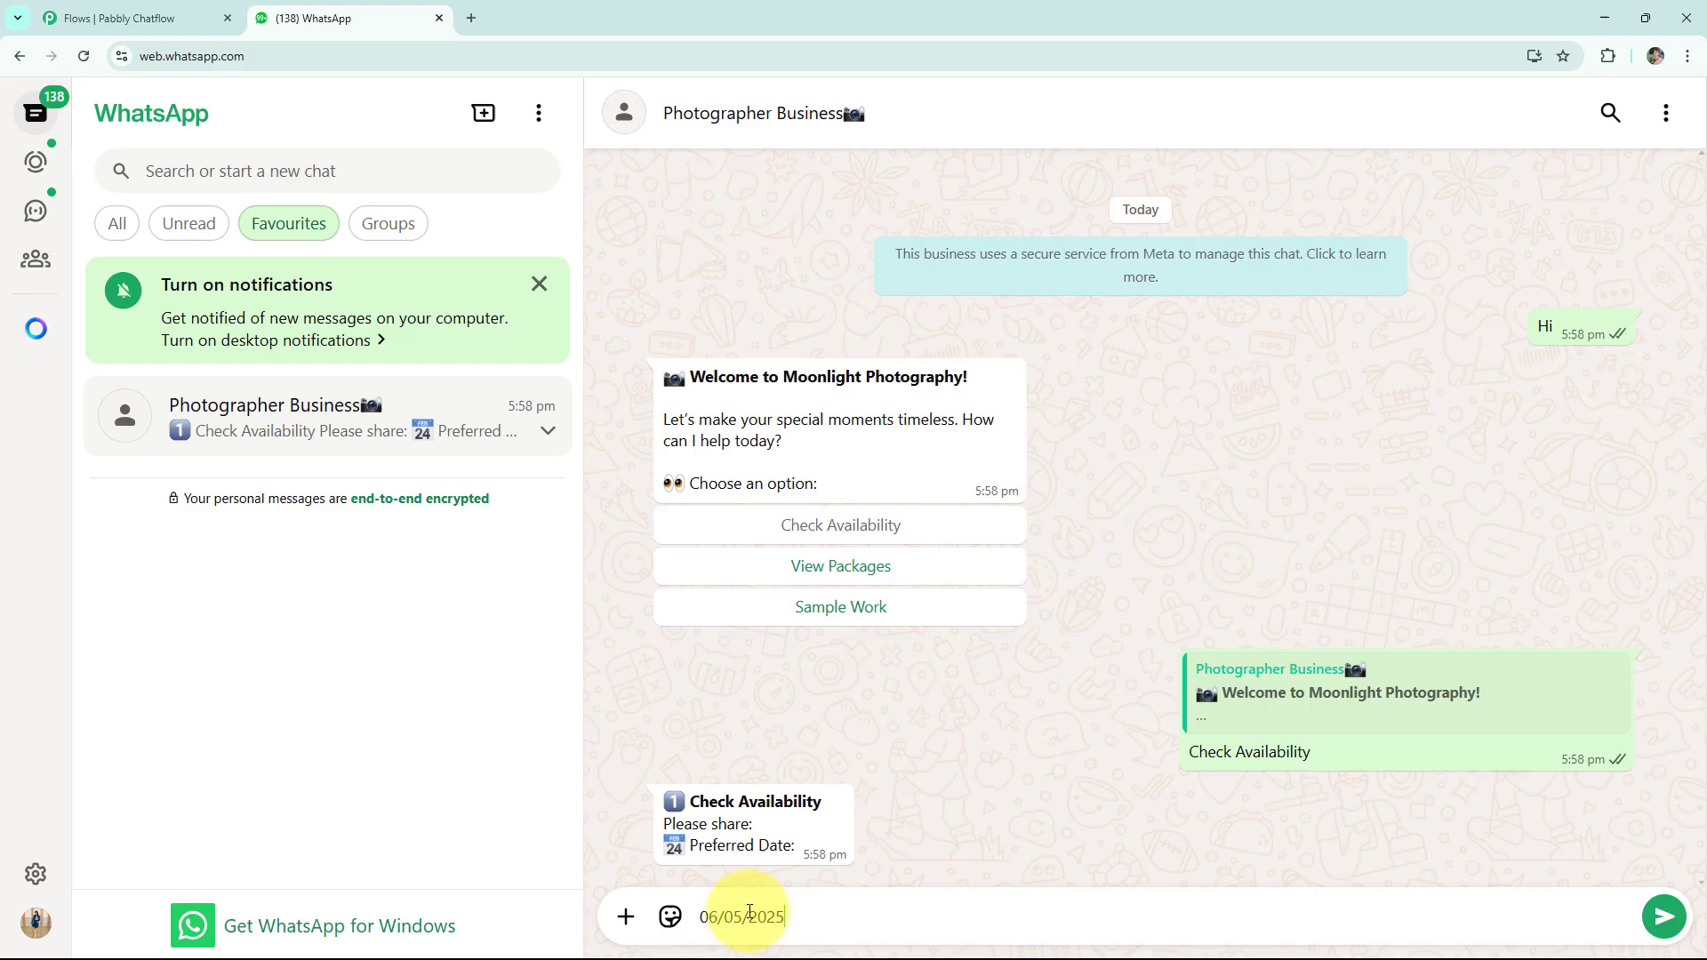
key(Return)
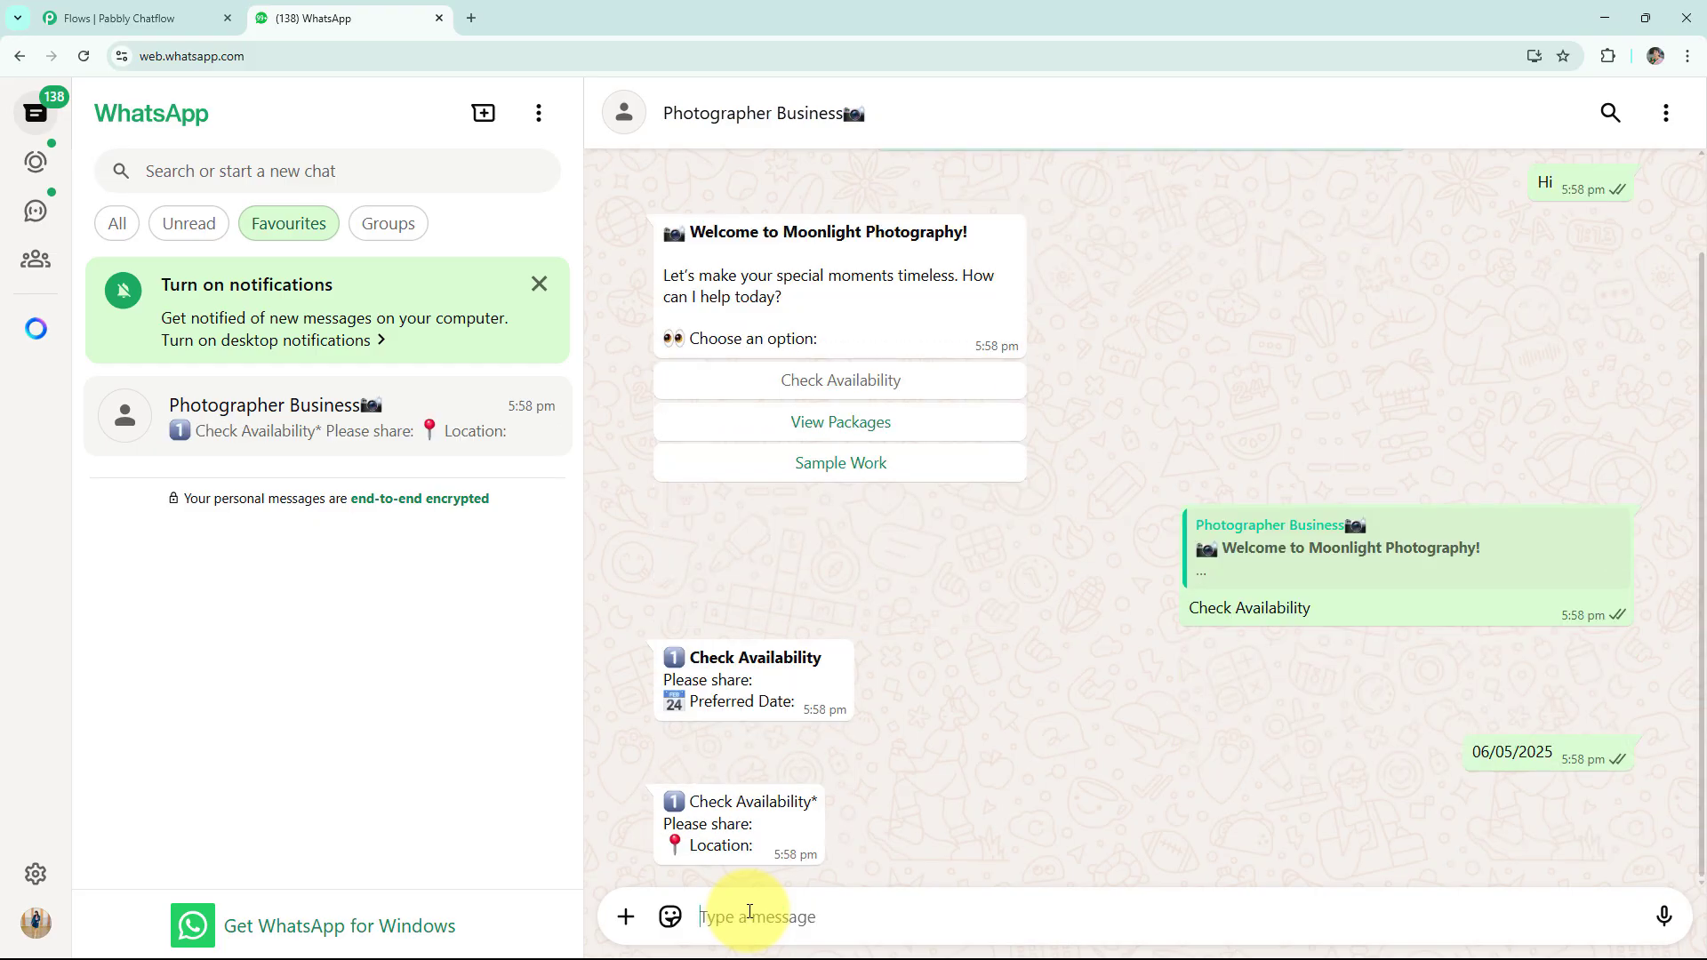
text(Bali)
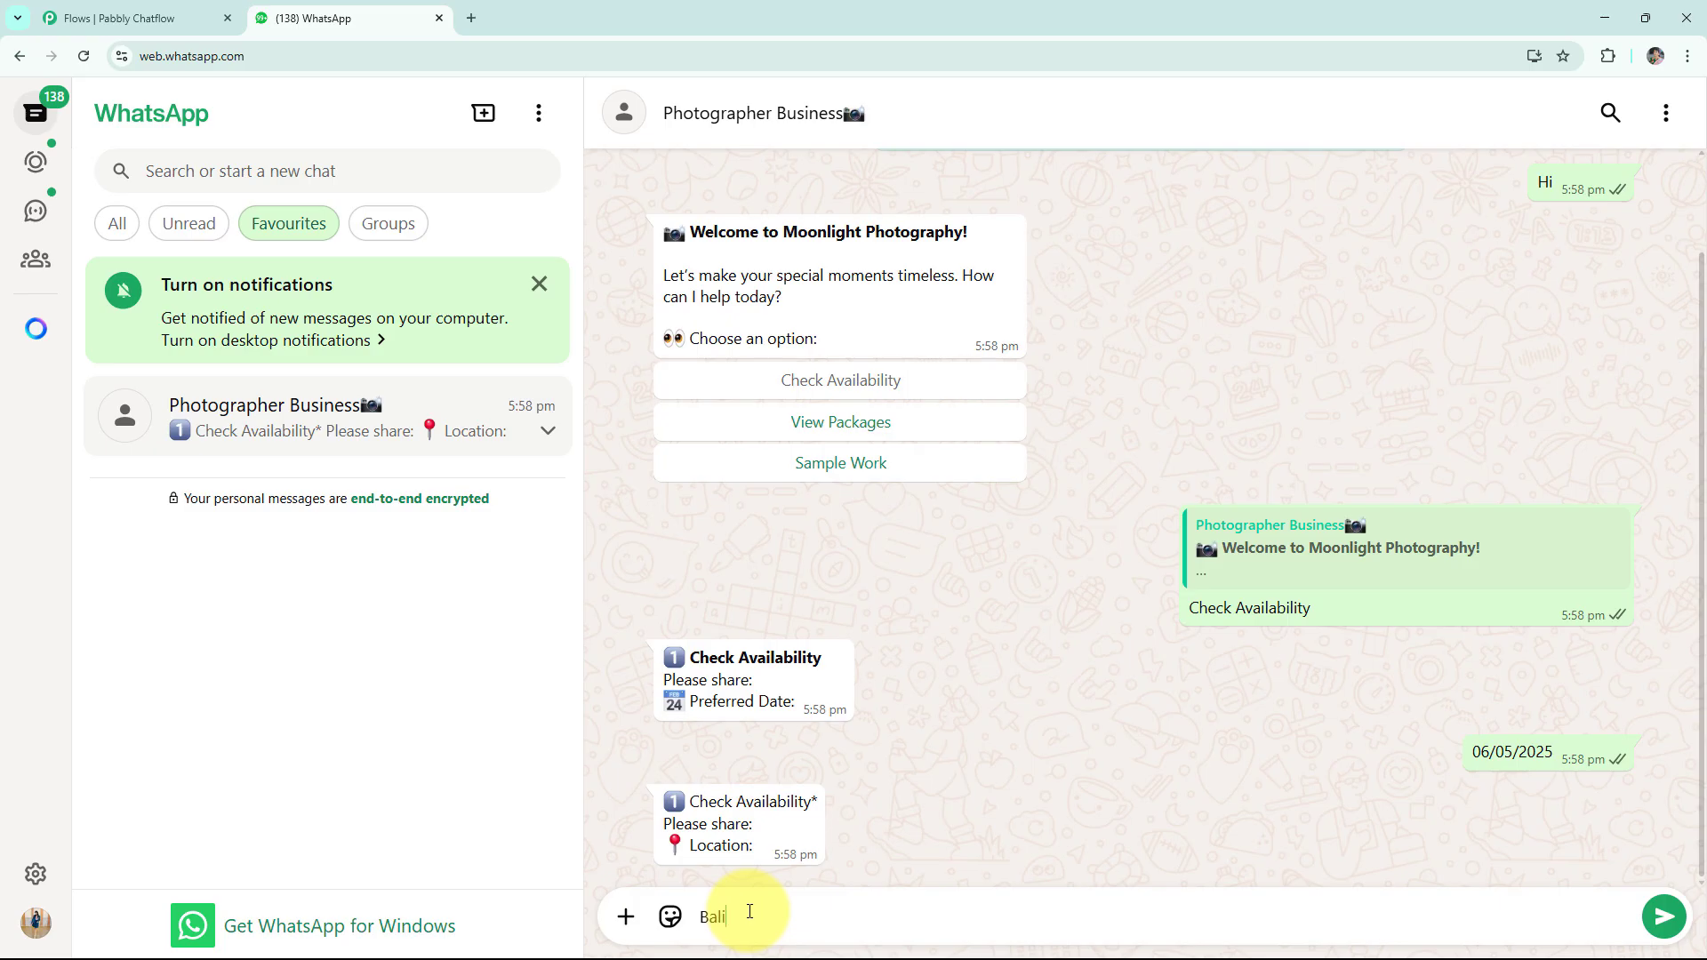
key(Return)
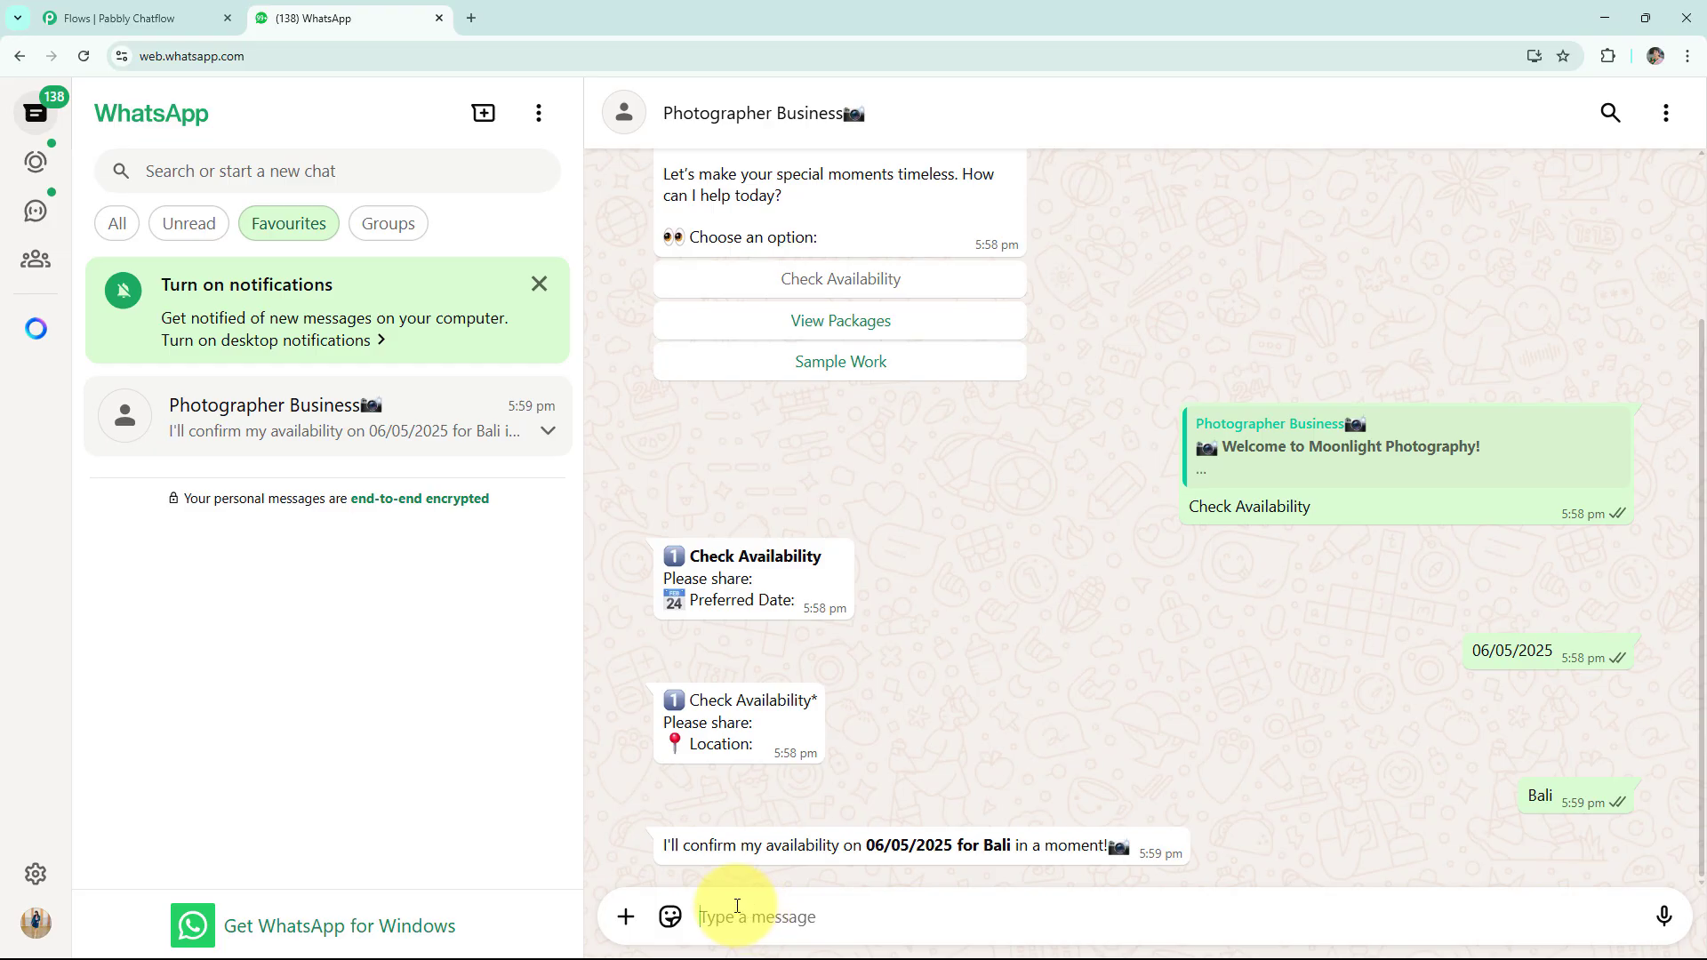
Choose View Packages and Sample Work from the welcome options, and review the chatbot's replies.
click(910, 322)
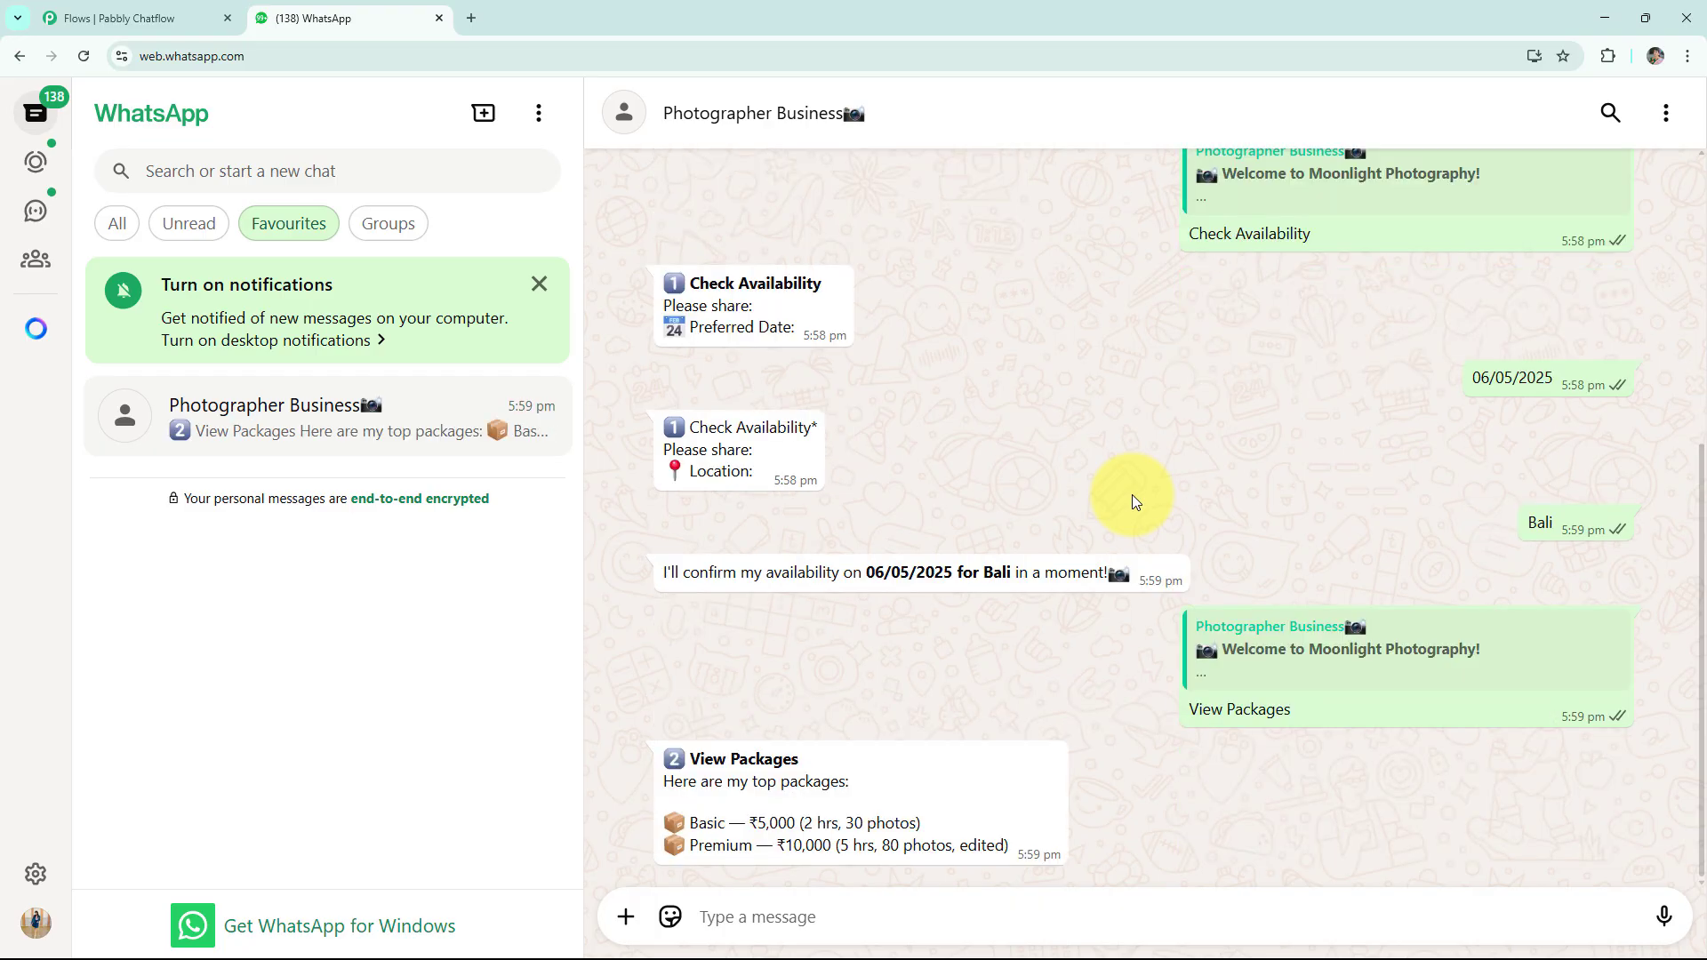
scroll(1016, 403, up, 3)
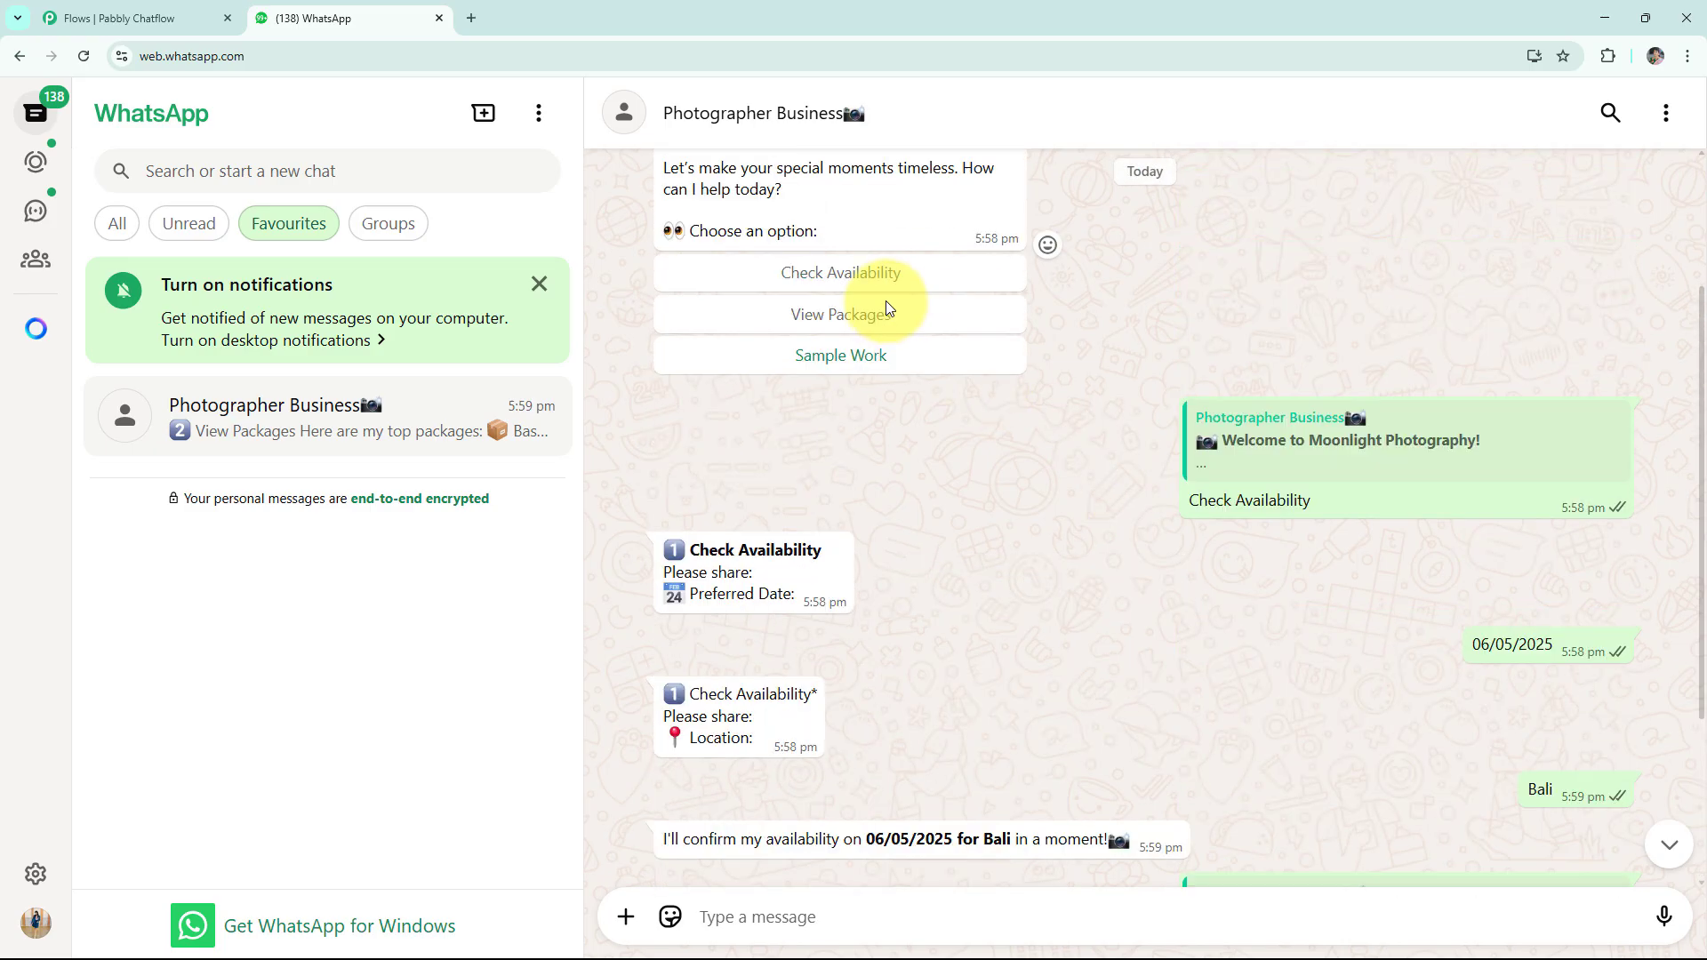
scroll(888, 367, down, 3)
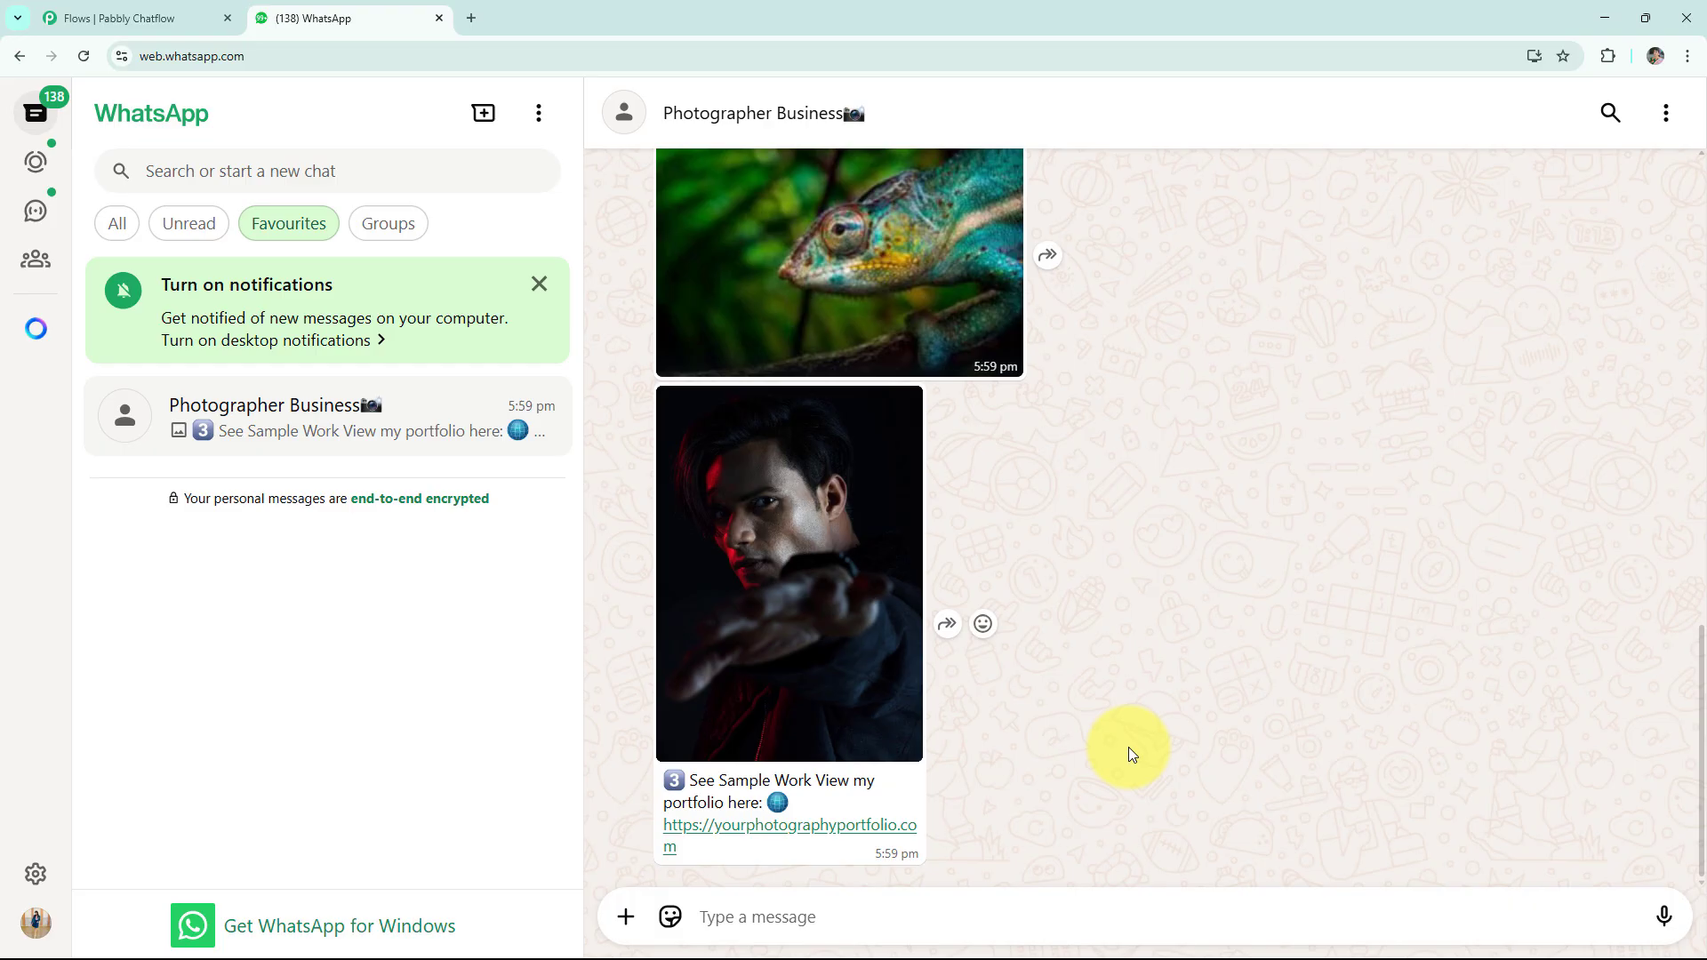
scroll(1130, 754, up, 5)
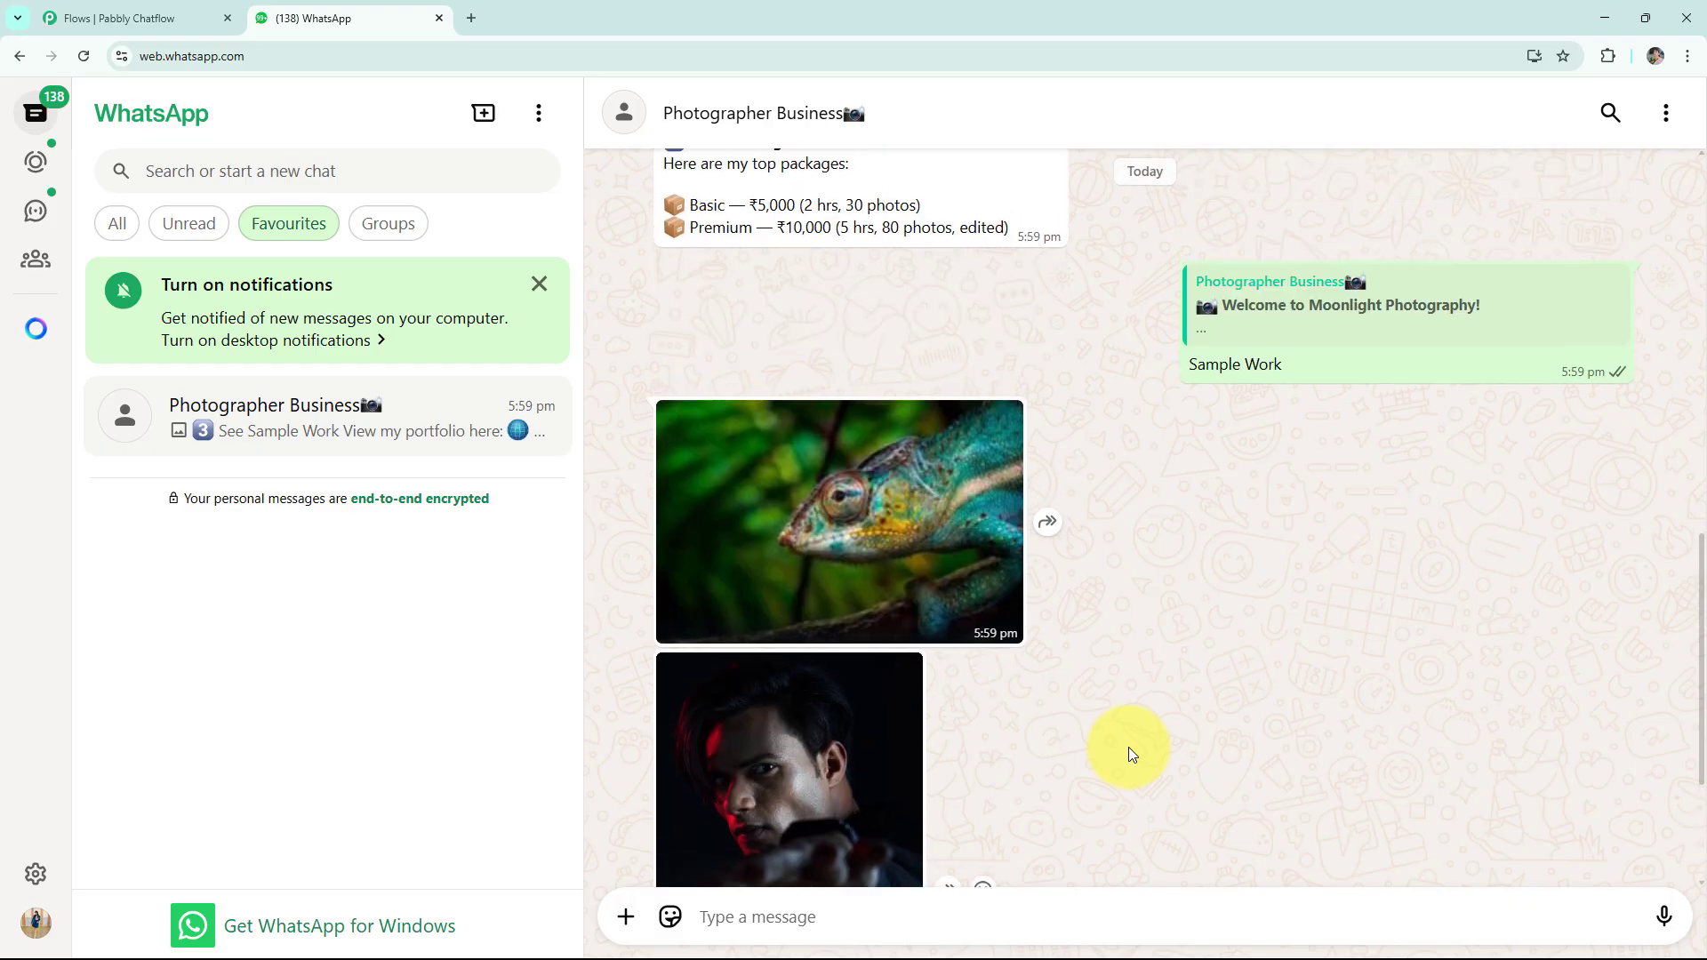
scroll(1128, 754, up, 1)
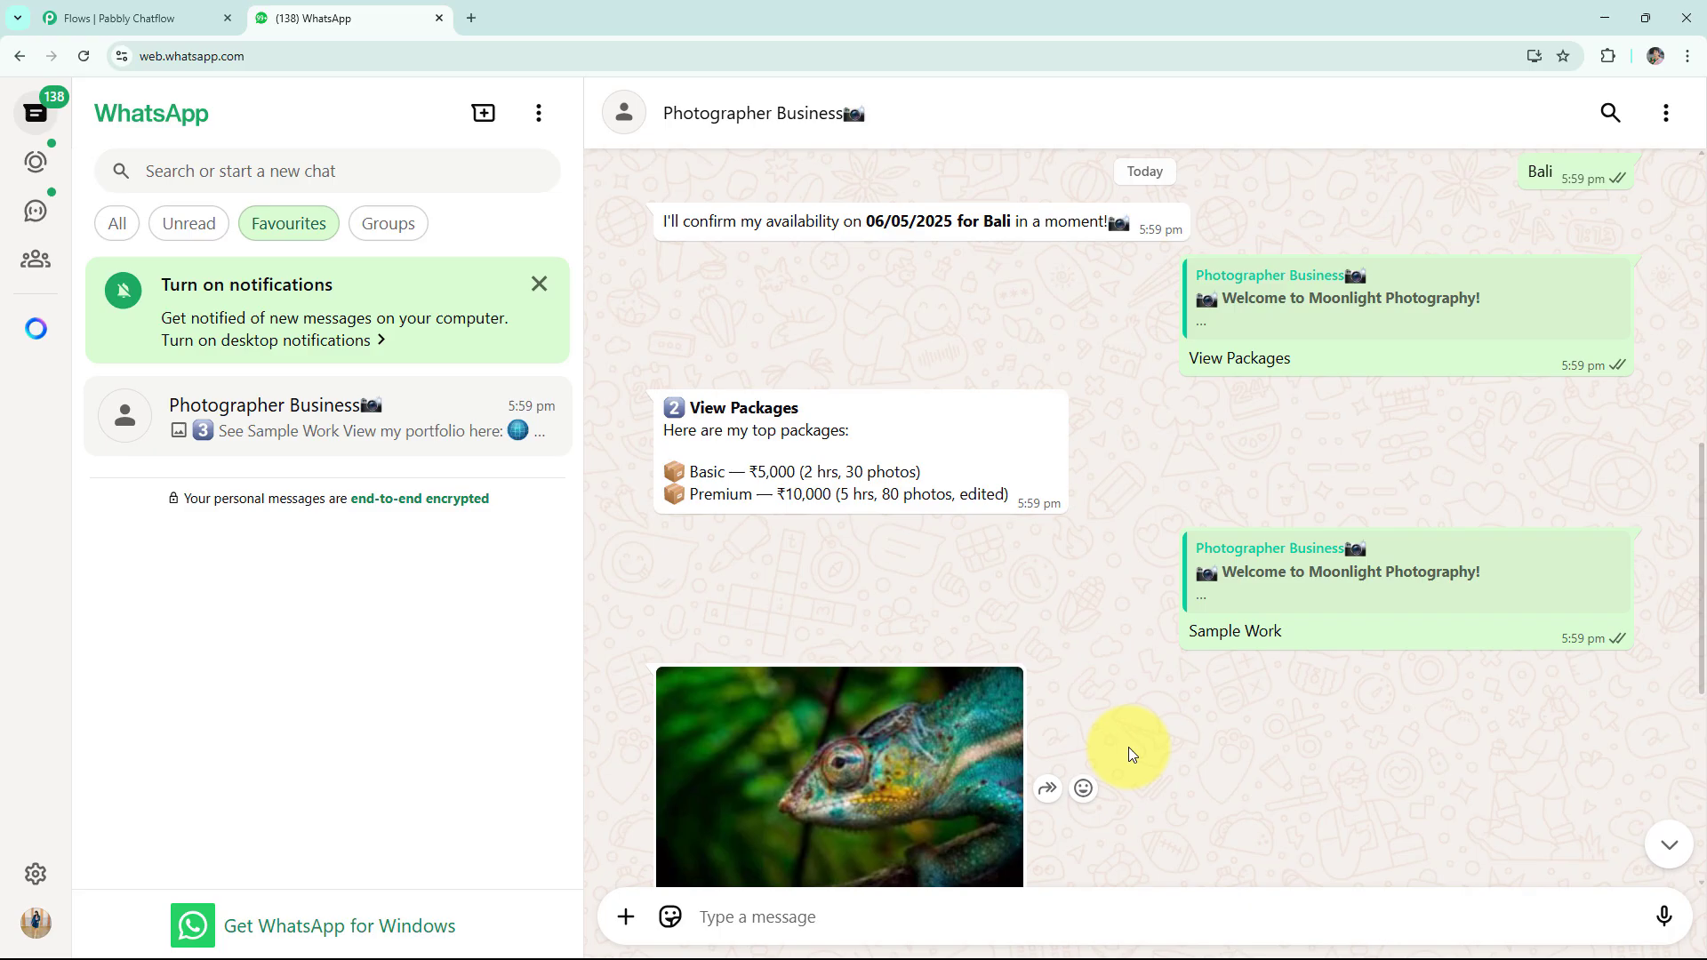
Open pabbly.com/chatflow in a new browser window, sign in and access the Pabbly Chatflow app.
key(ctrl+n)
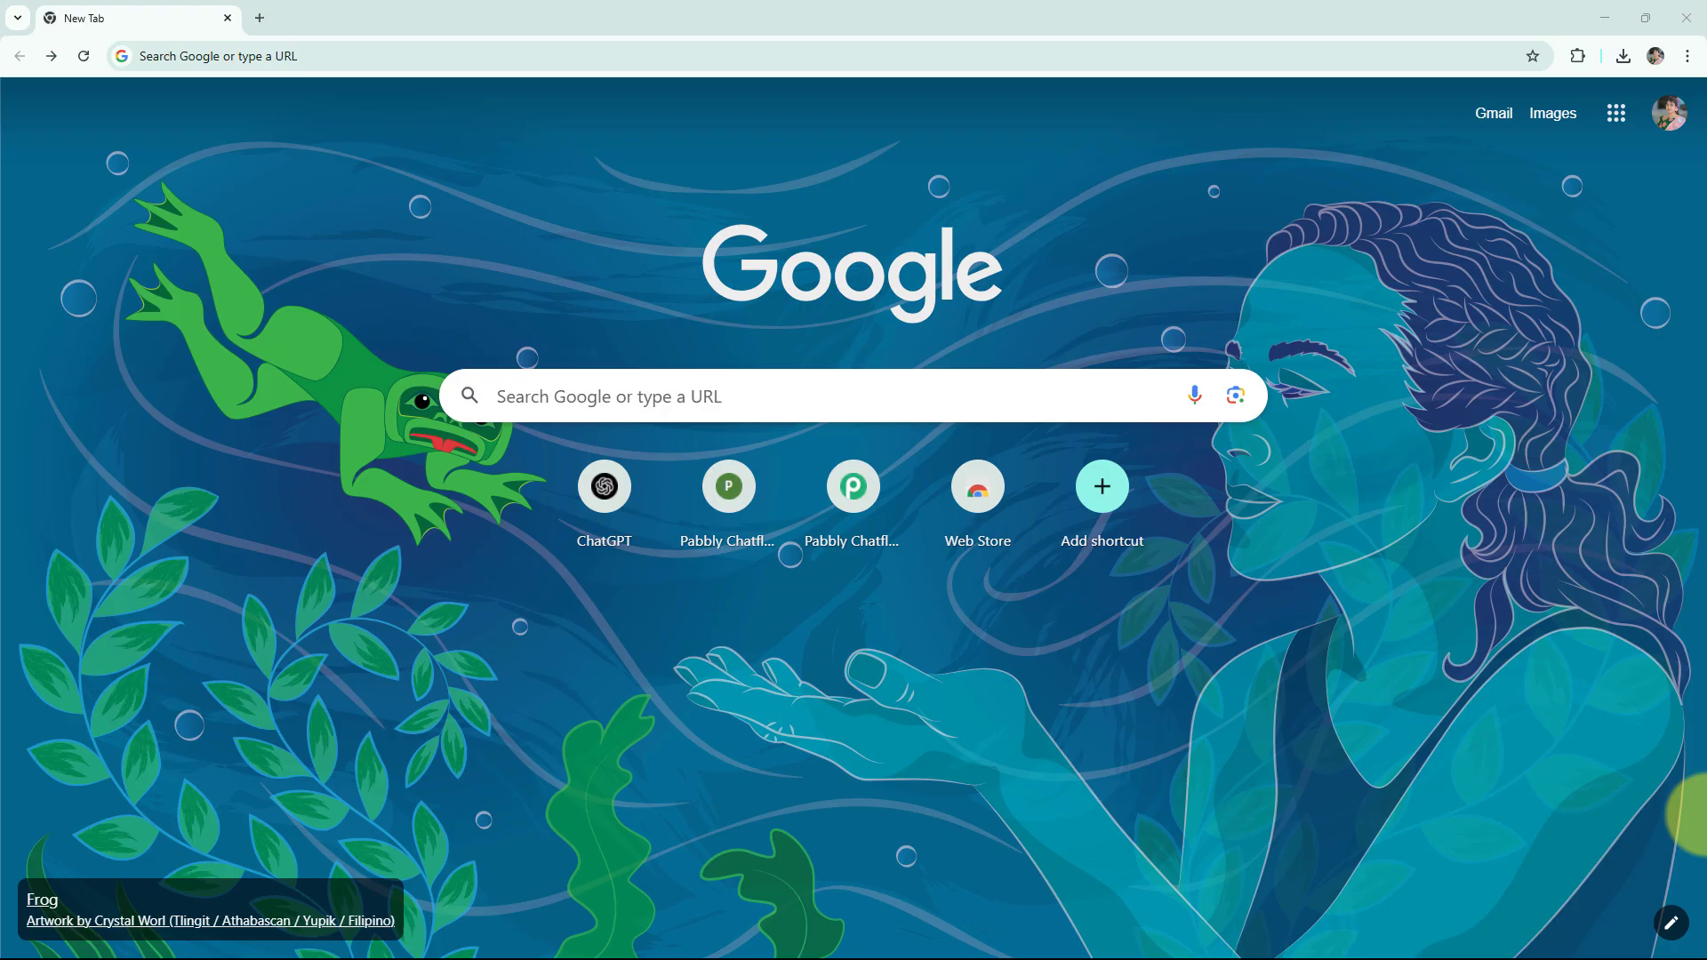
click(285, 62)
text(pabbly.com/chatflow)
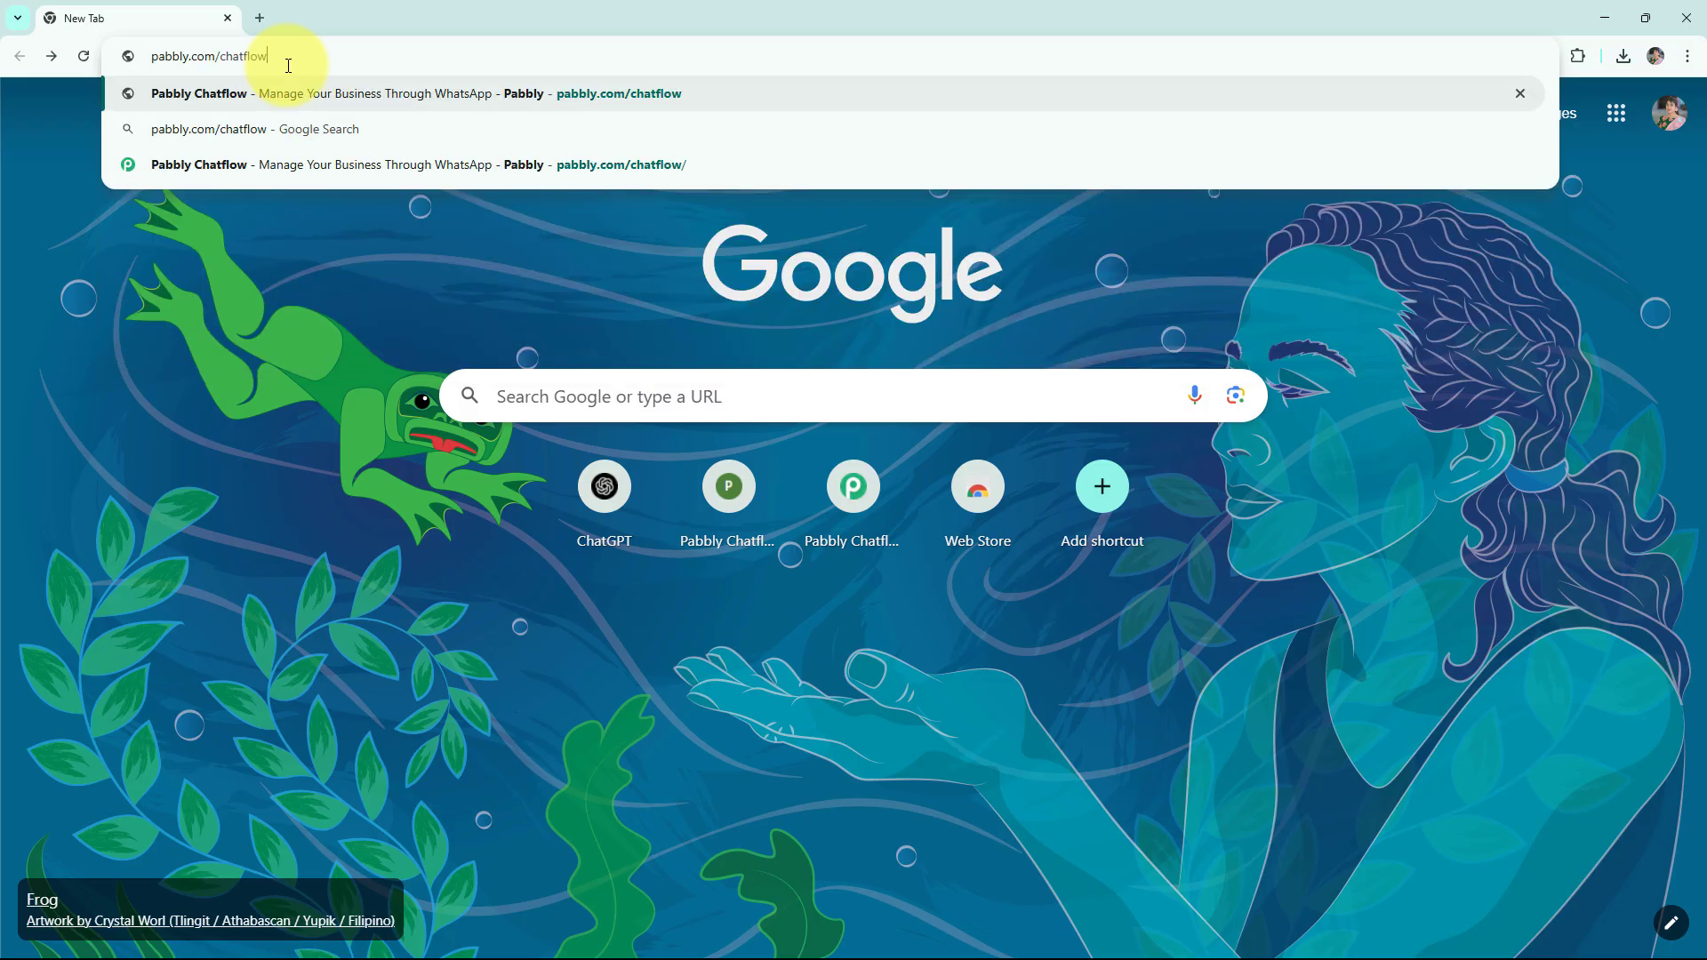
key(Return)
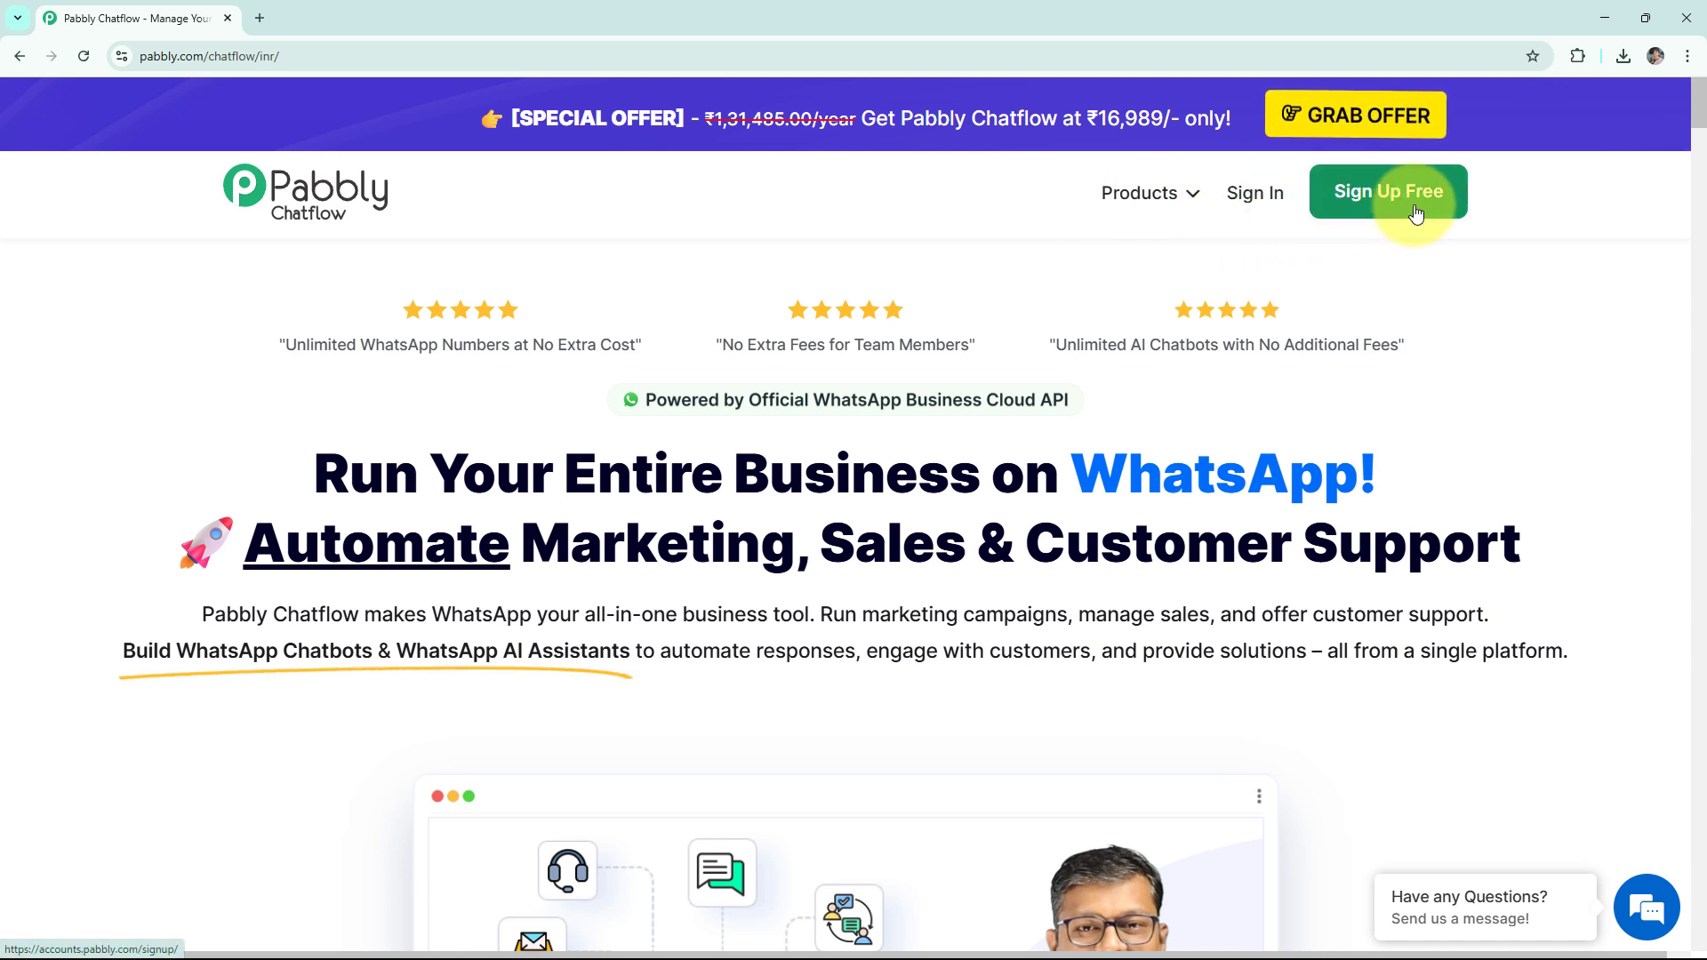
click(1257, 207)
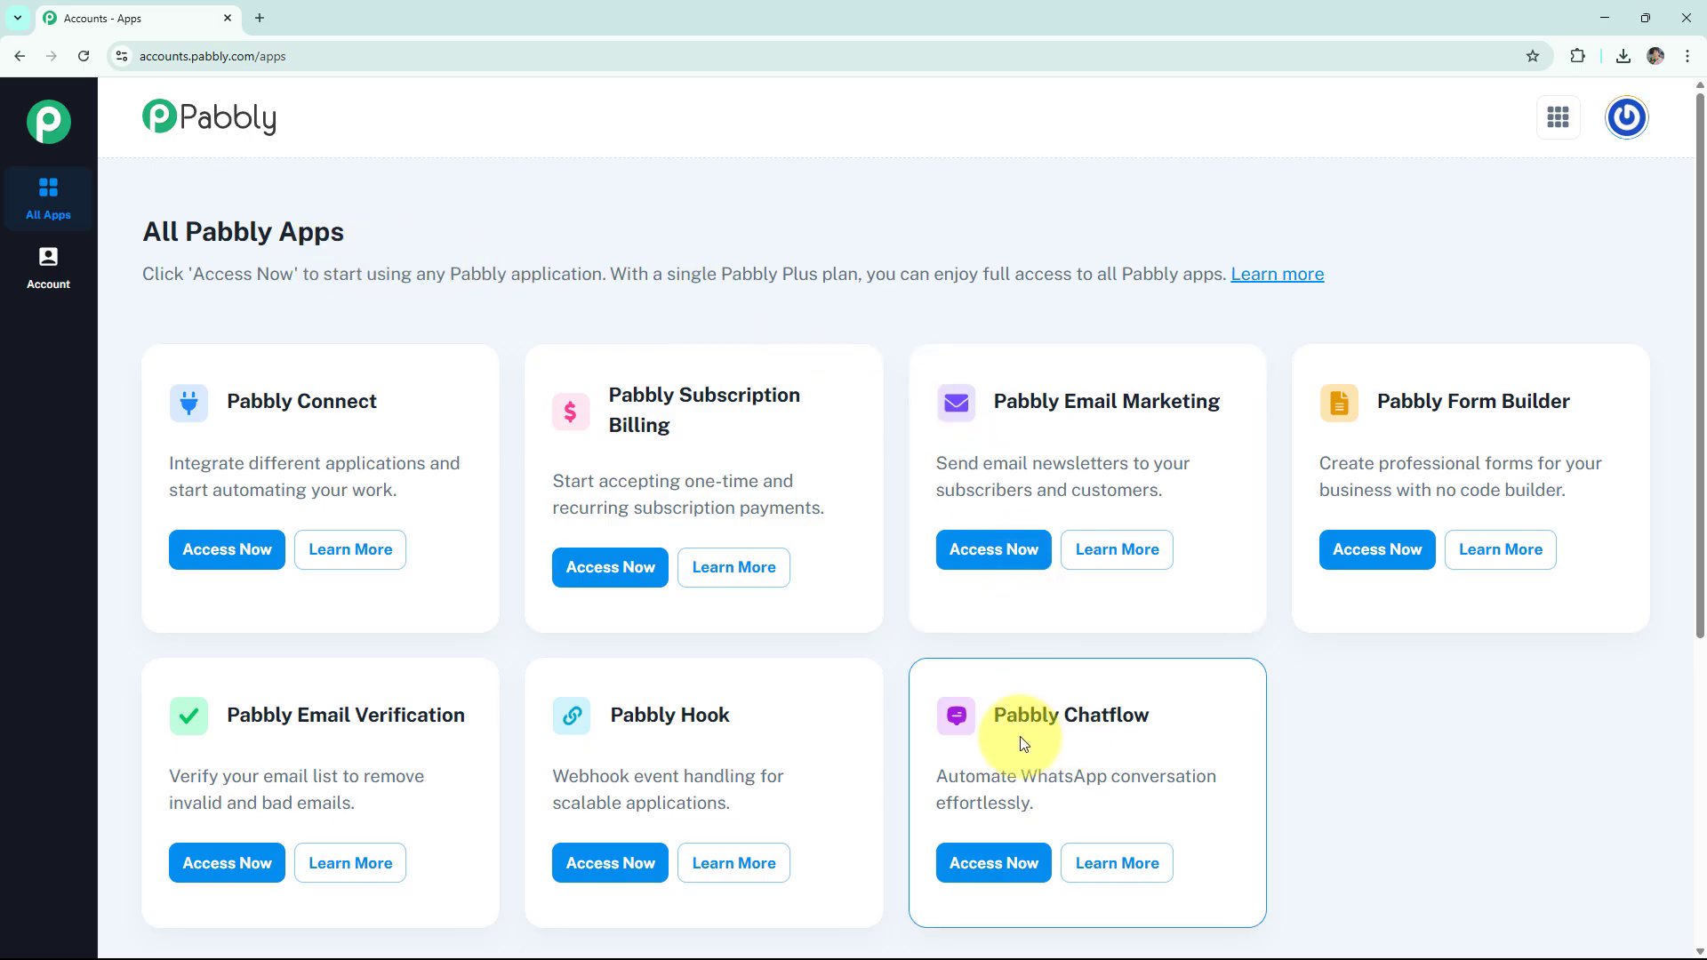
click(992, 864)
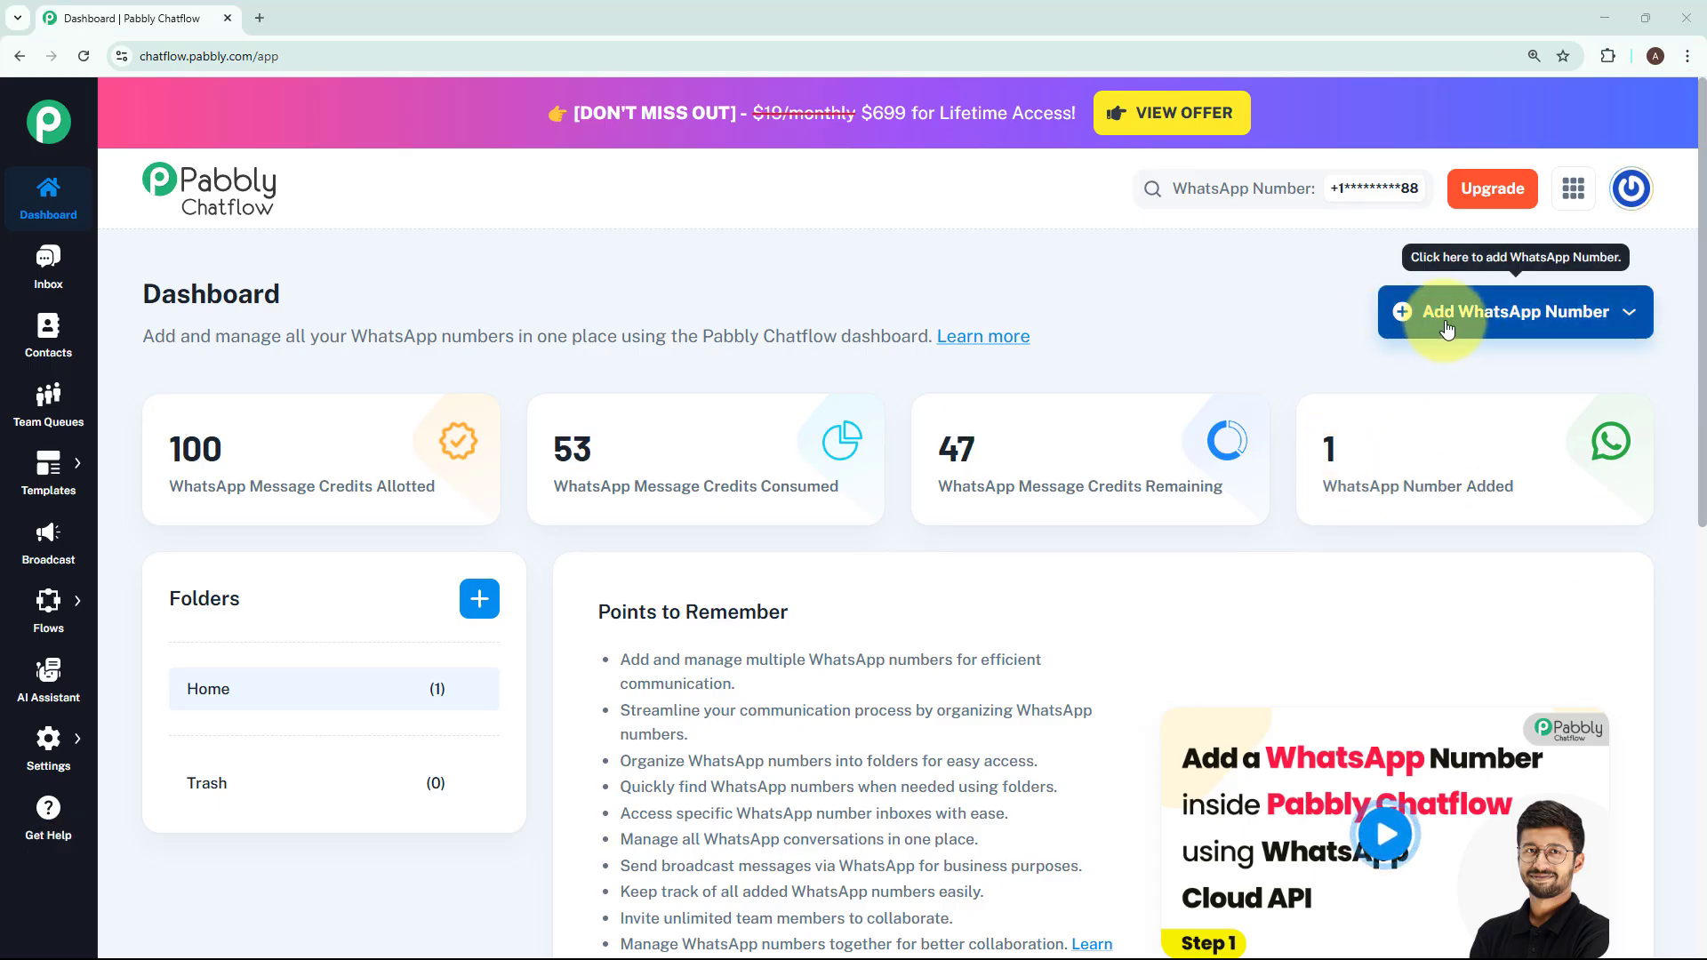
Examine the fields of the Manual Token Connect form for adding a WhatsApp number, and close it.
click(1447, 330)
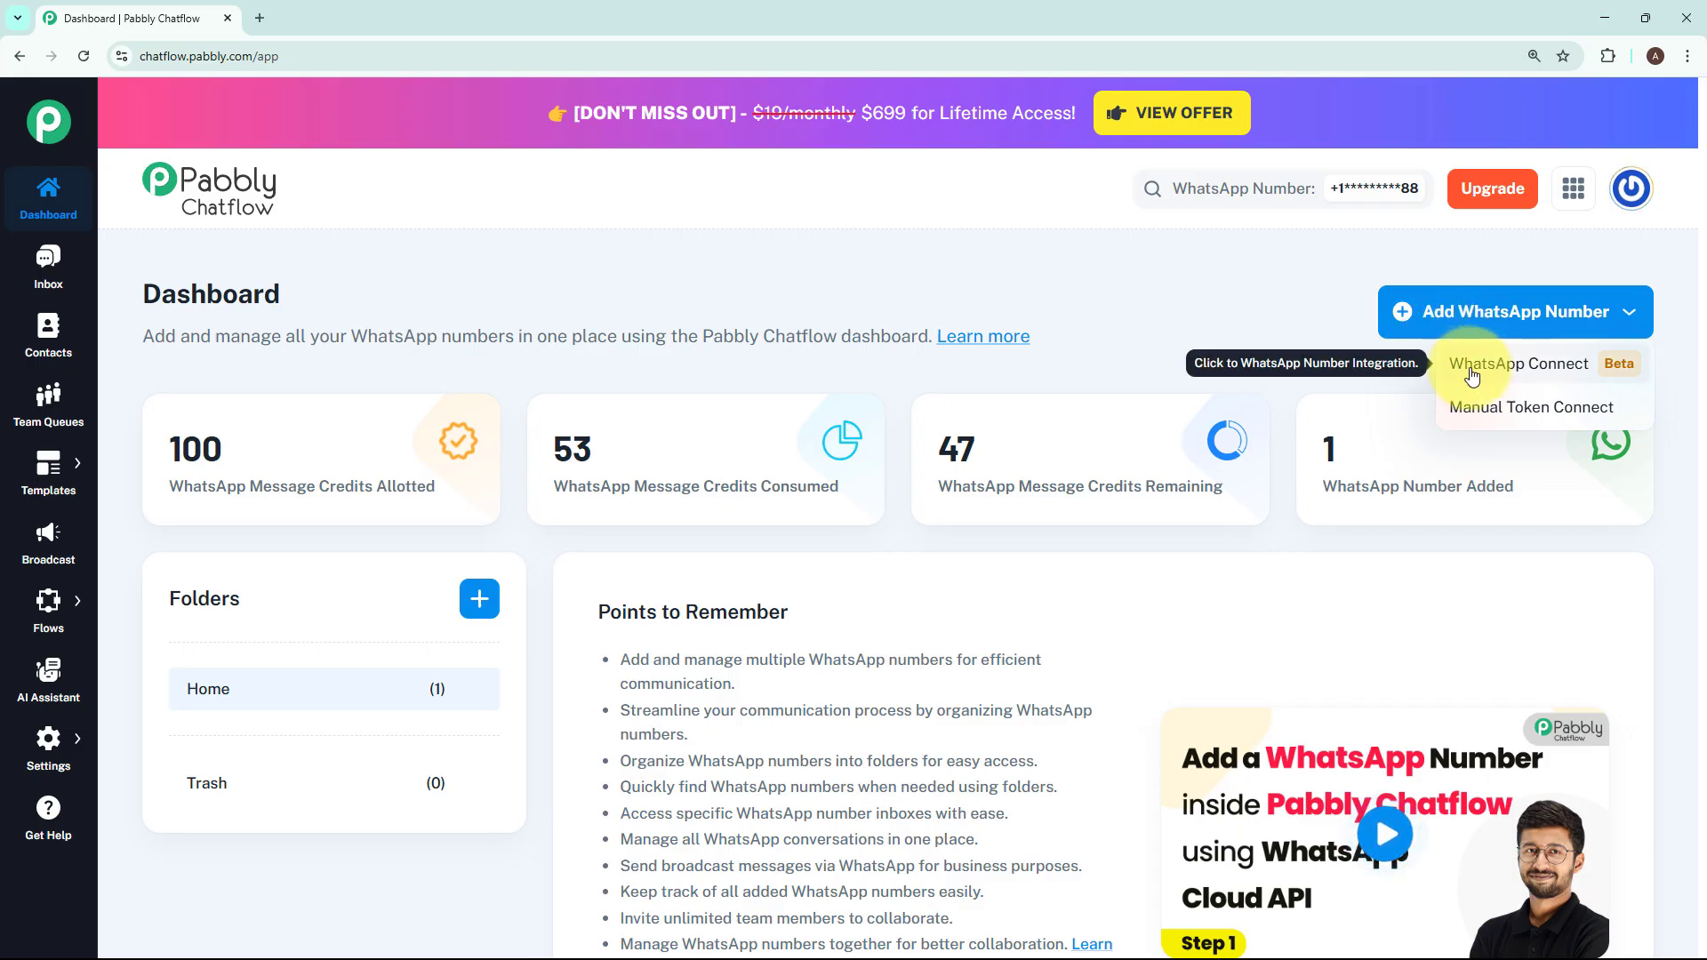
click(1489, 420)
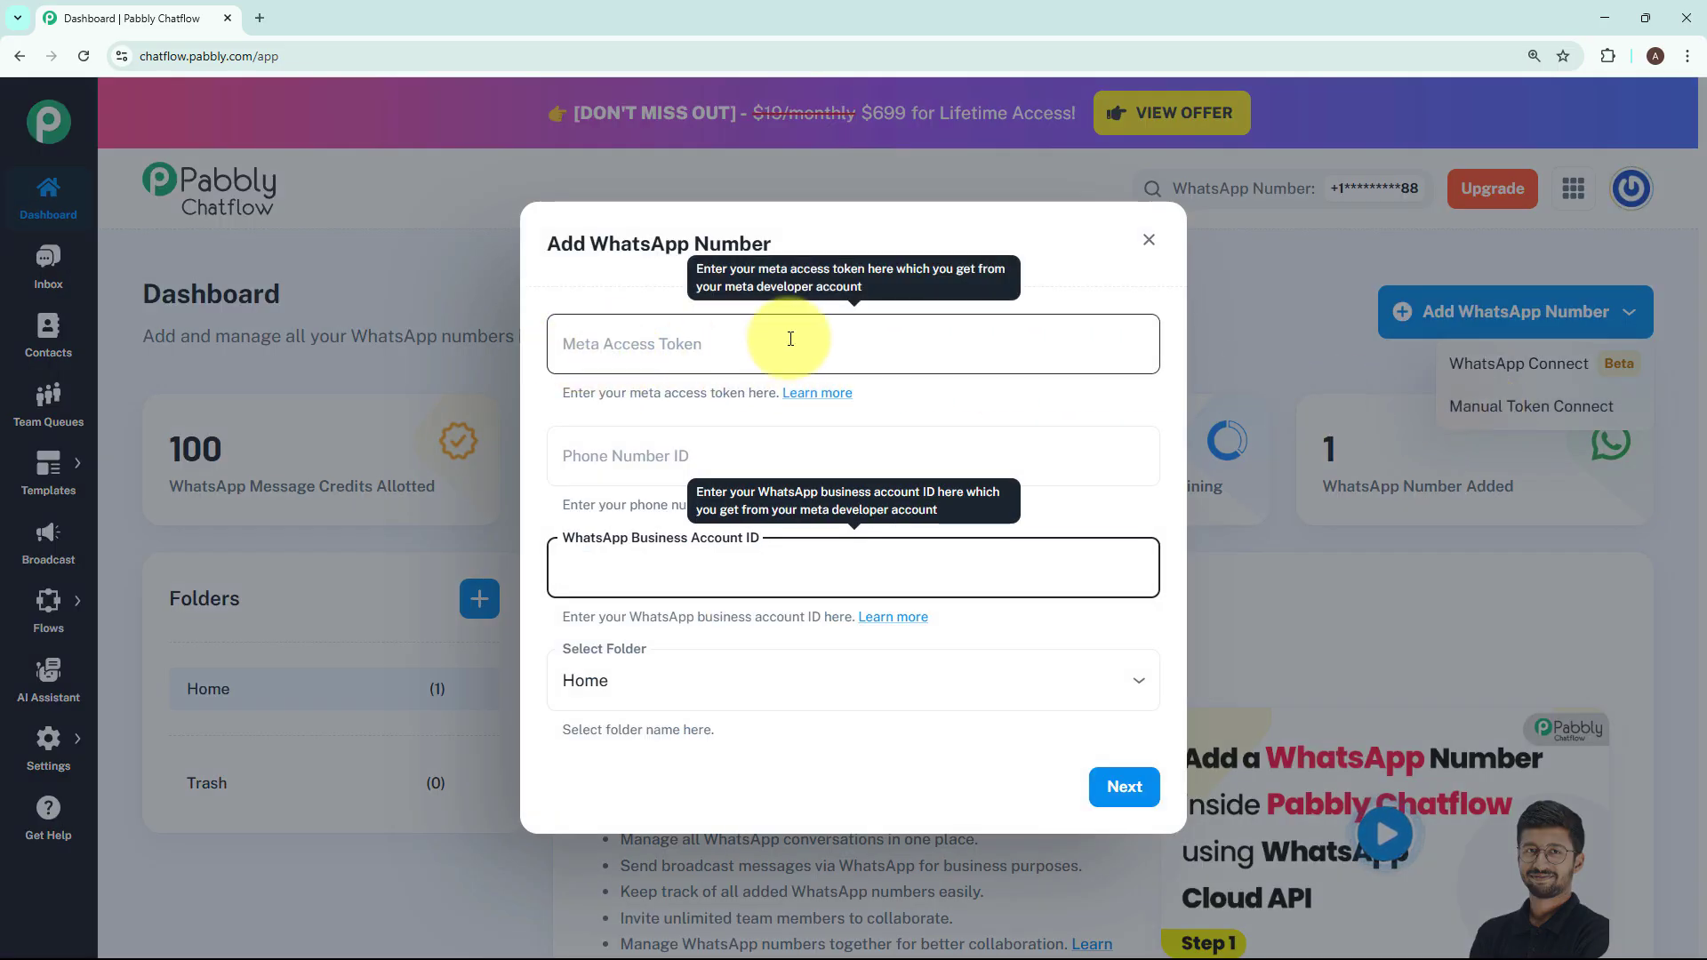
click(1012, 389)
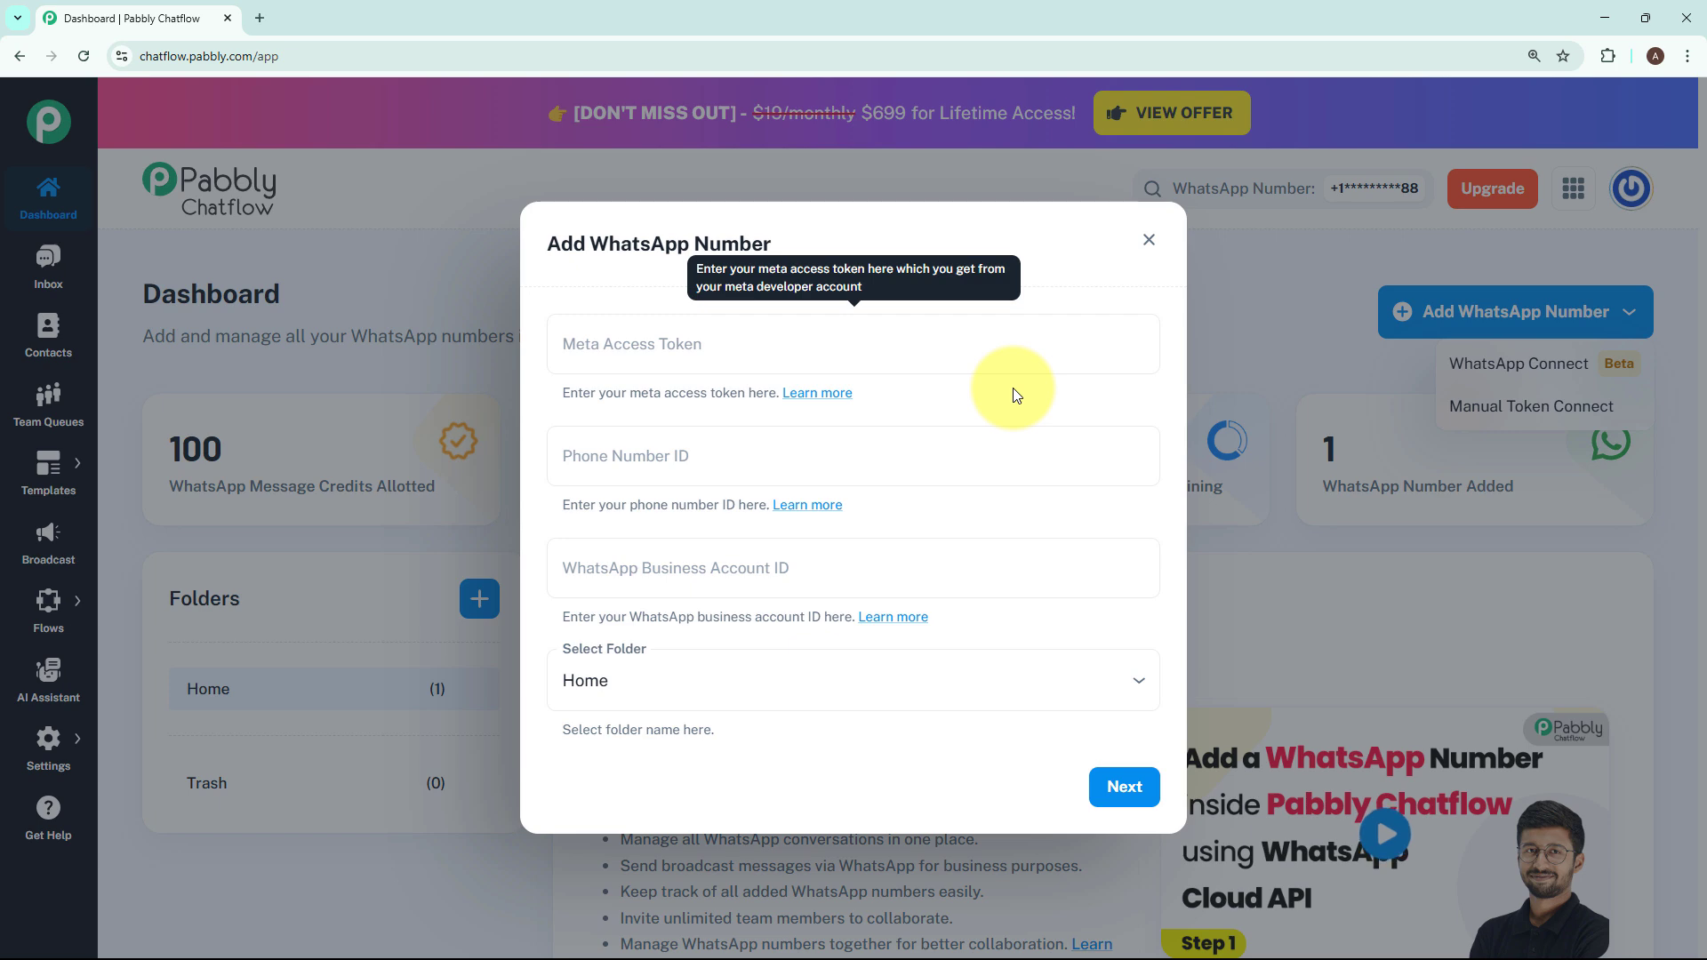
click(1149, 239)
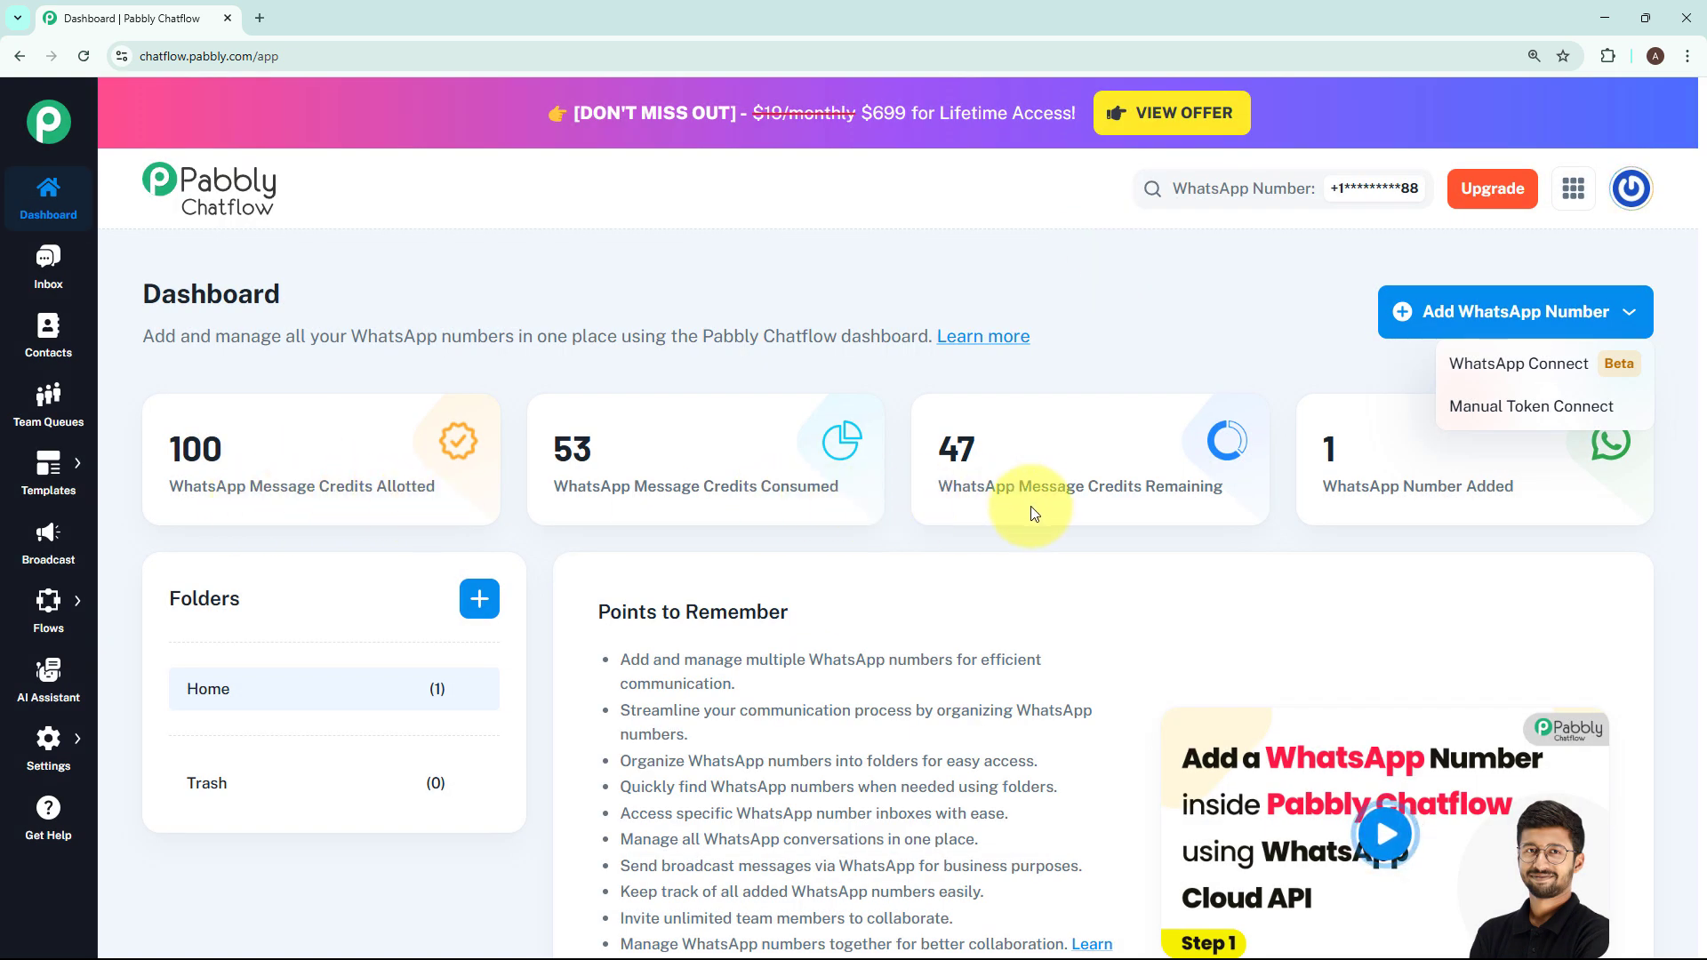
click(1336, 514)
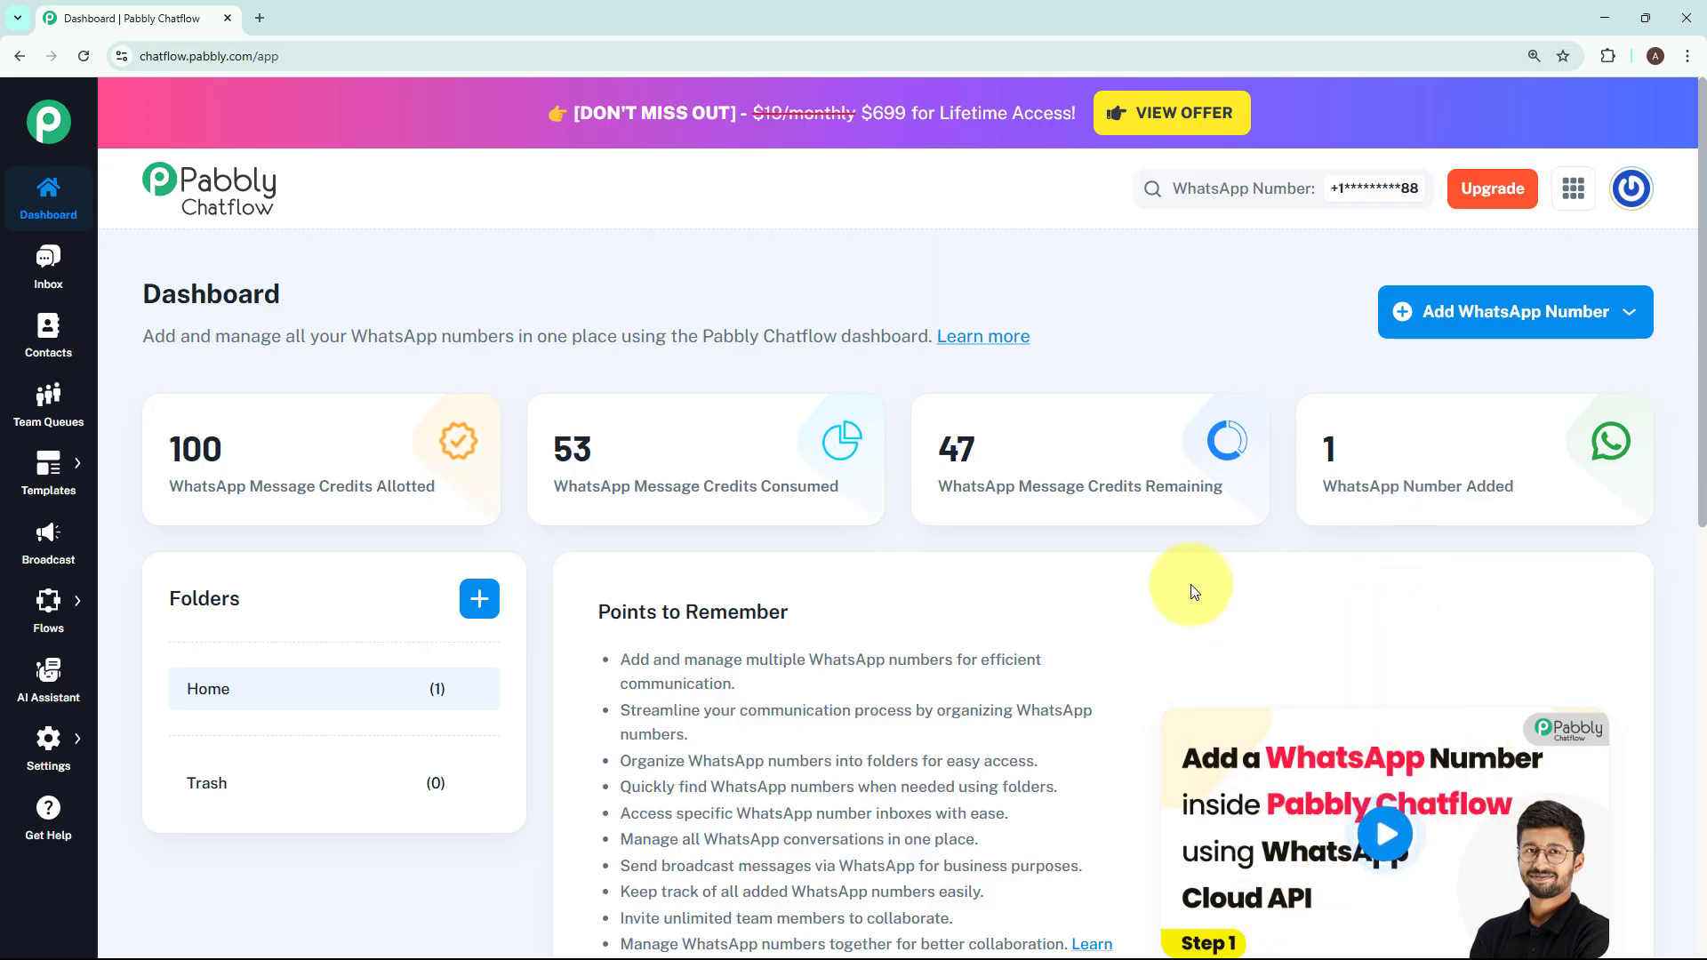
Open the Flow Builder page and add a new flow.
mouse_move(53, 609)
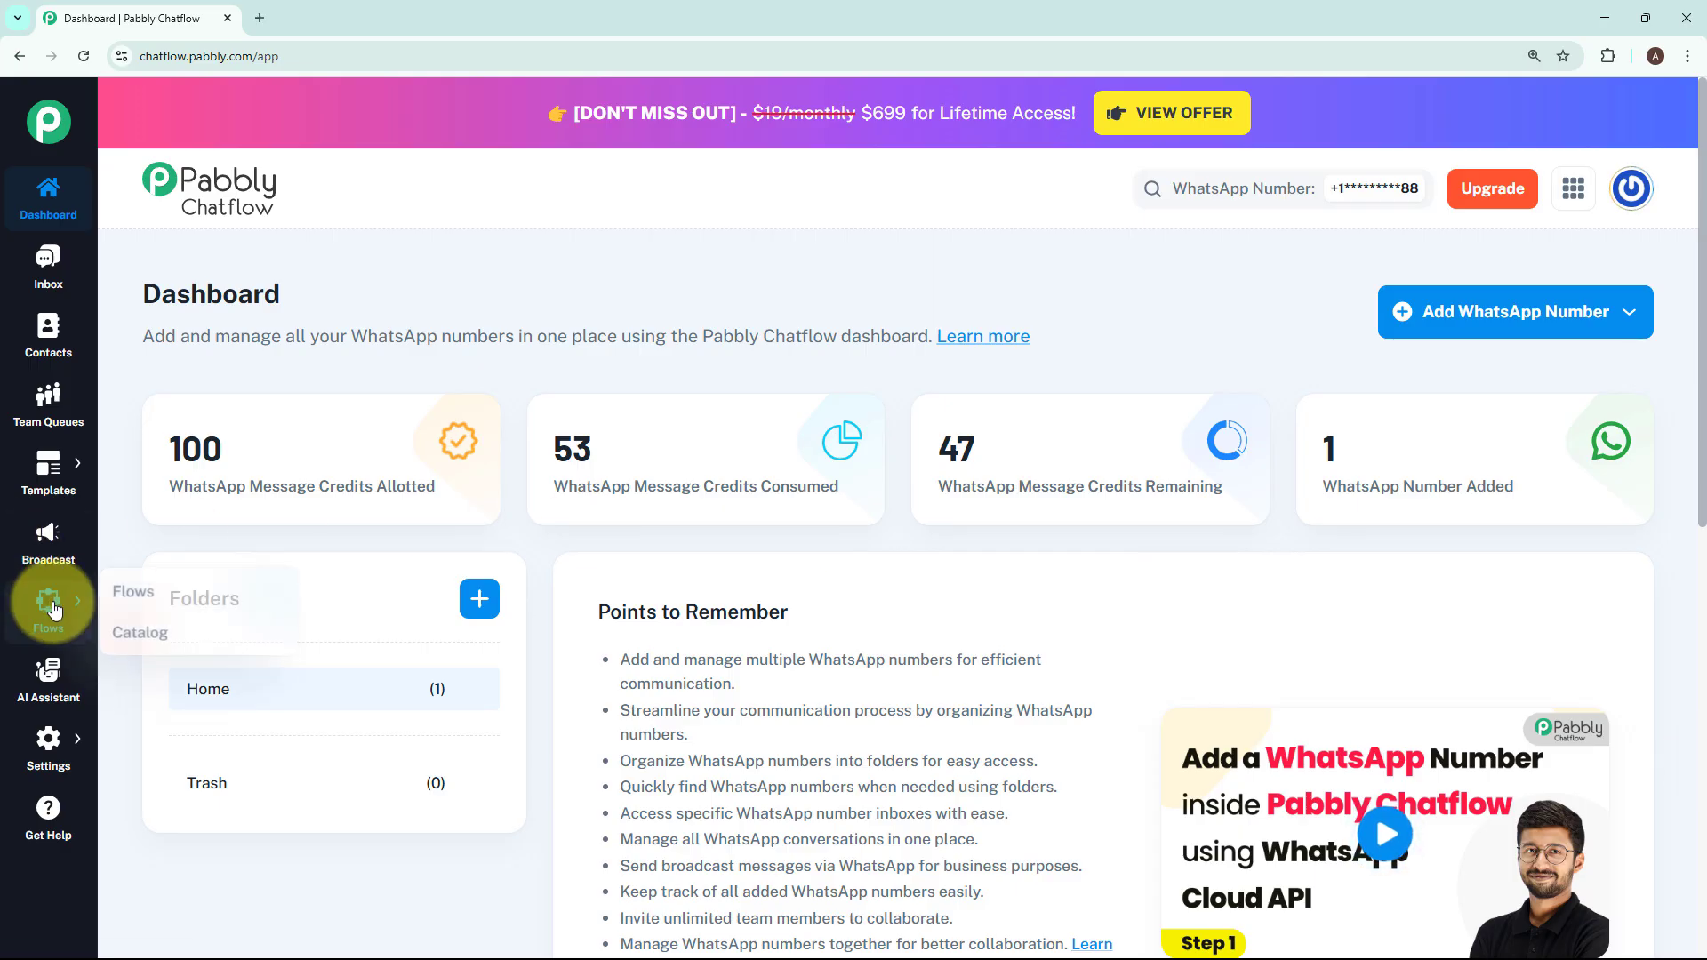
click(106, 602)
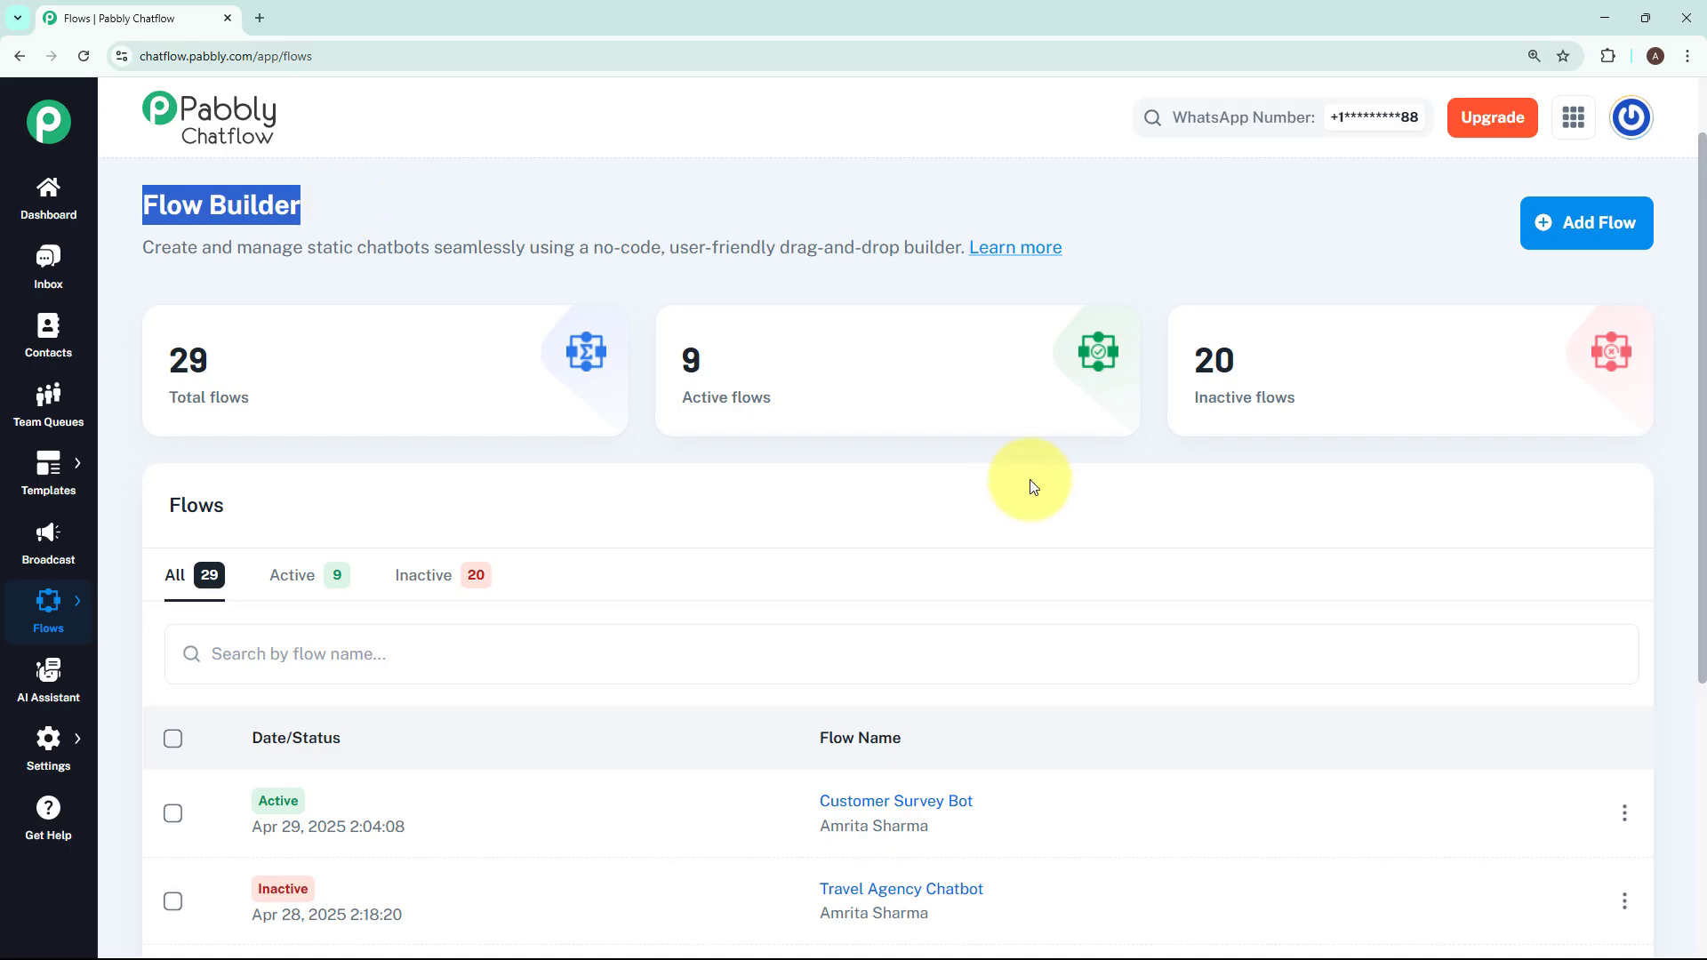
click(934, 484)
mouse_move(329, 403)
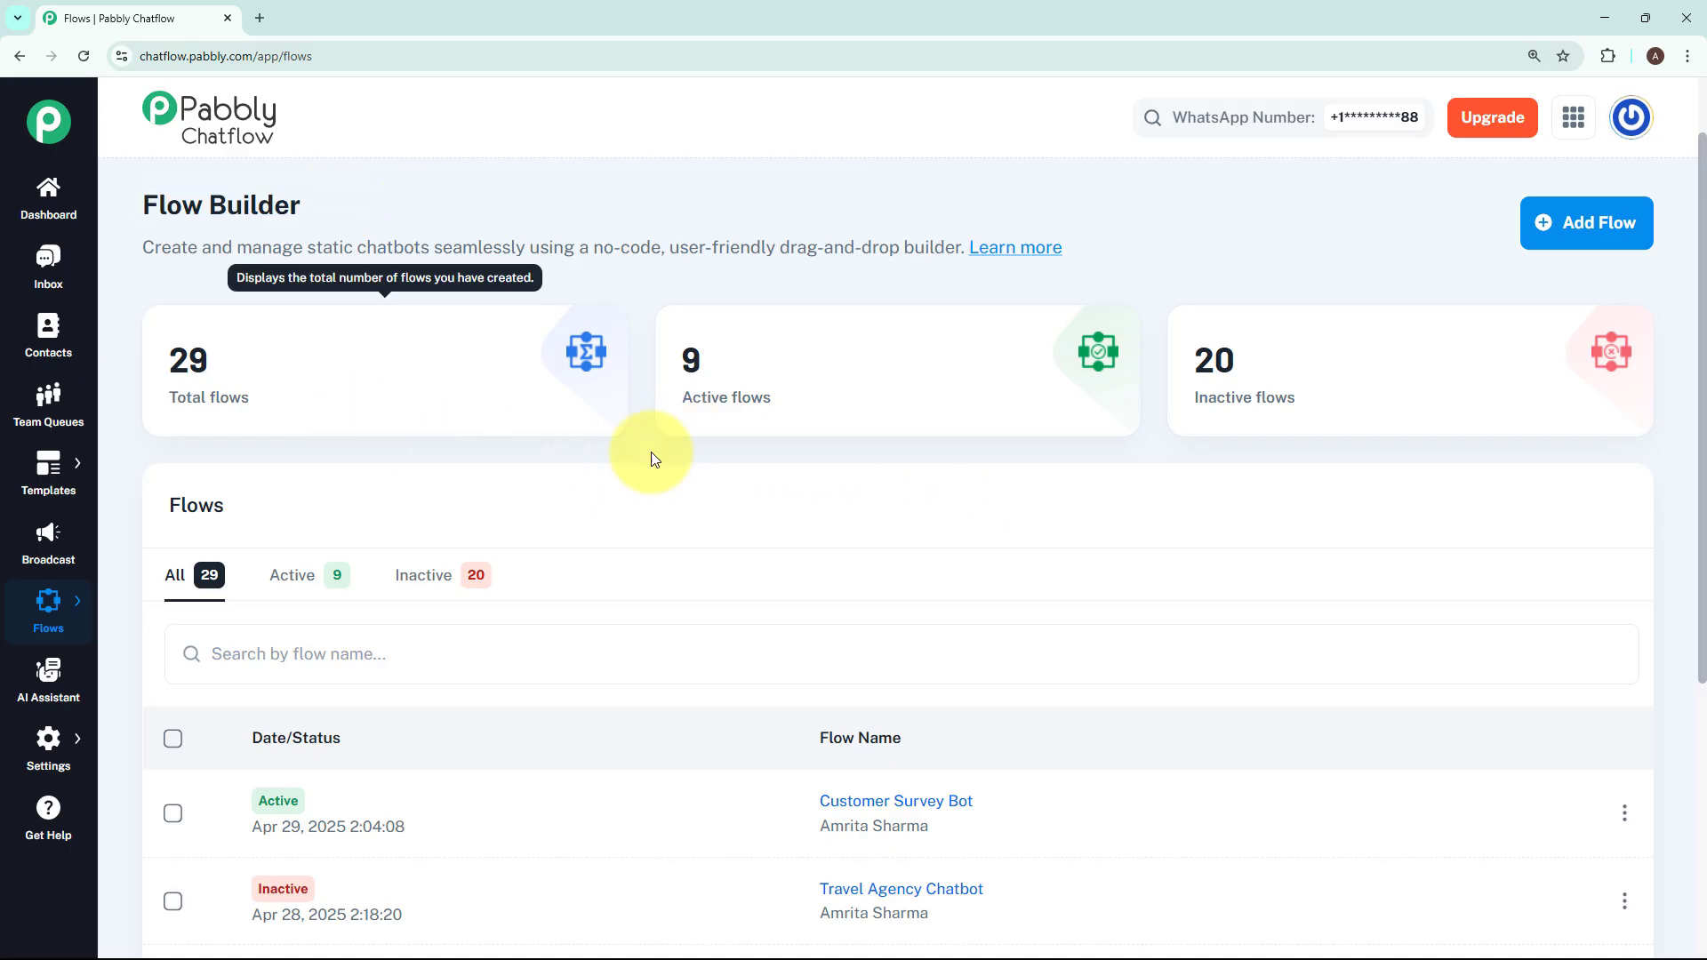
mouse_move(1368, 404)
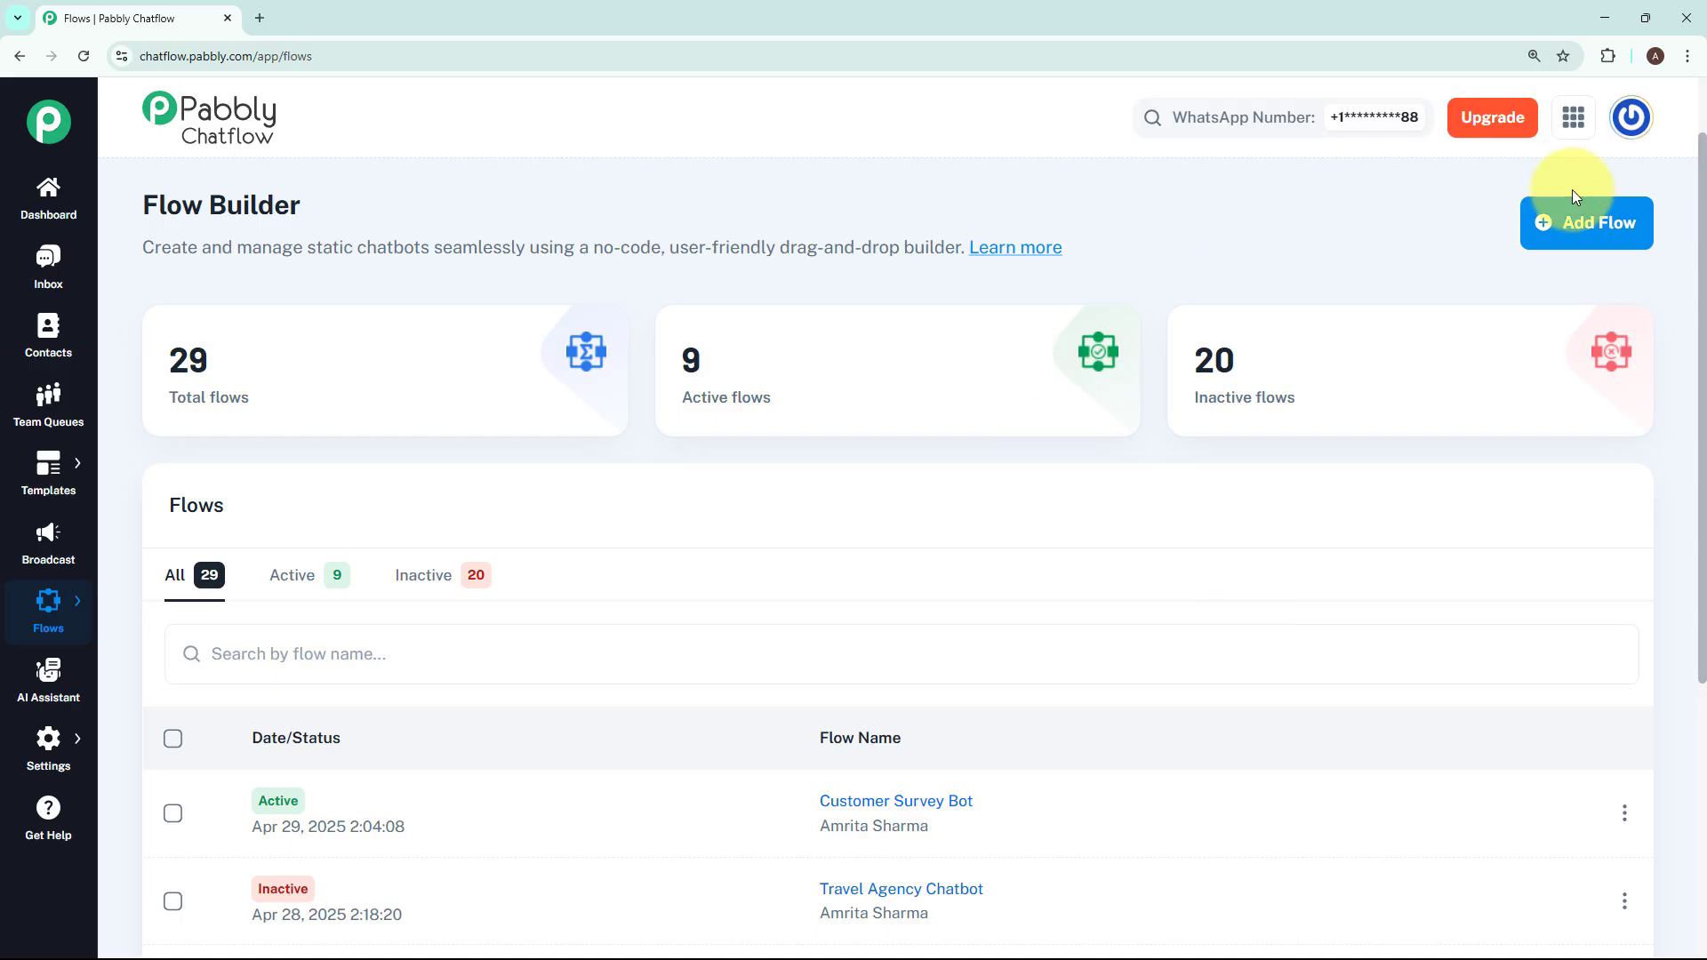
click(1574, 218)
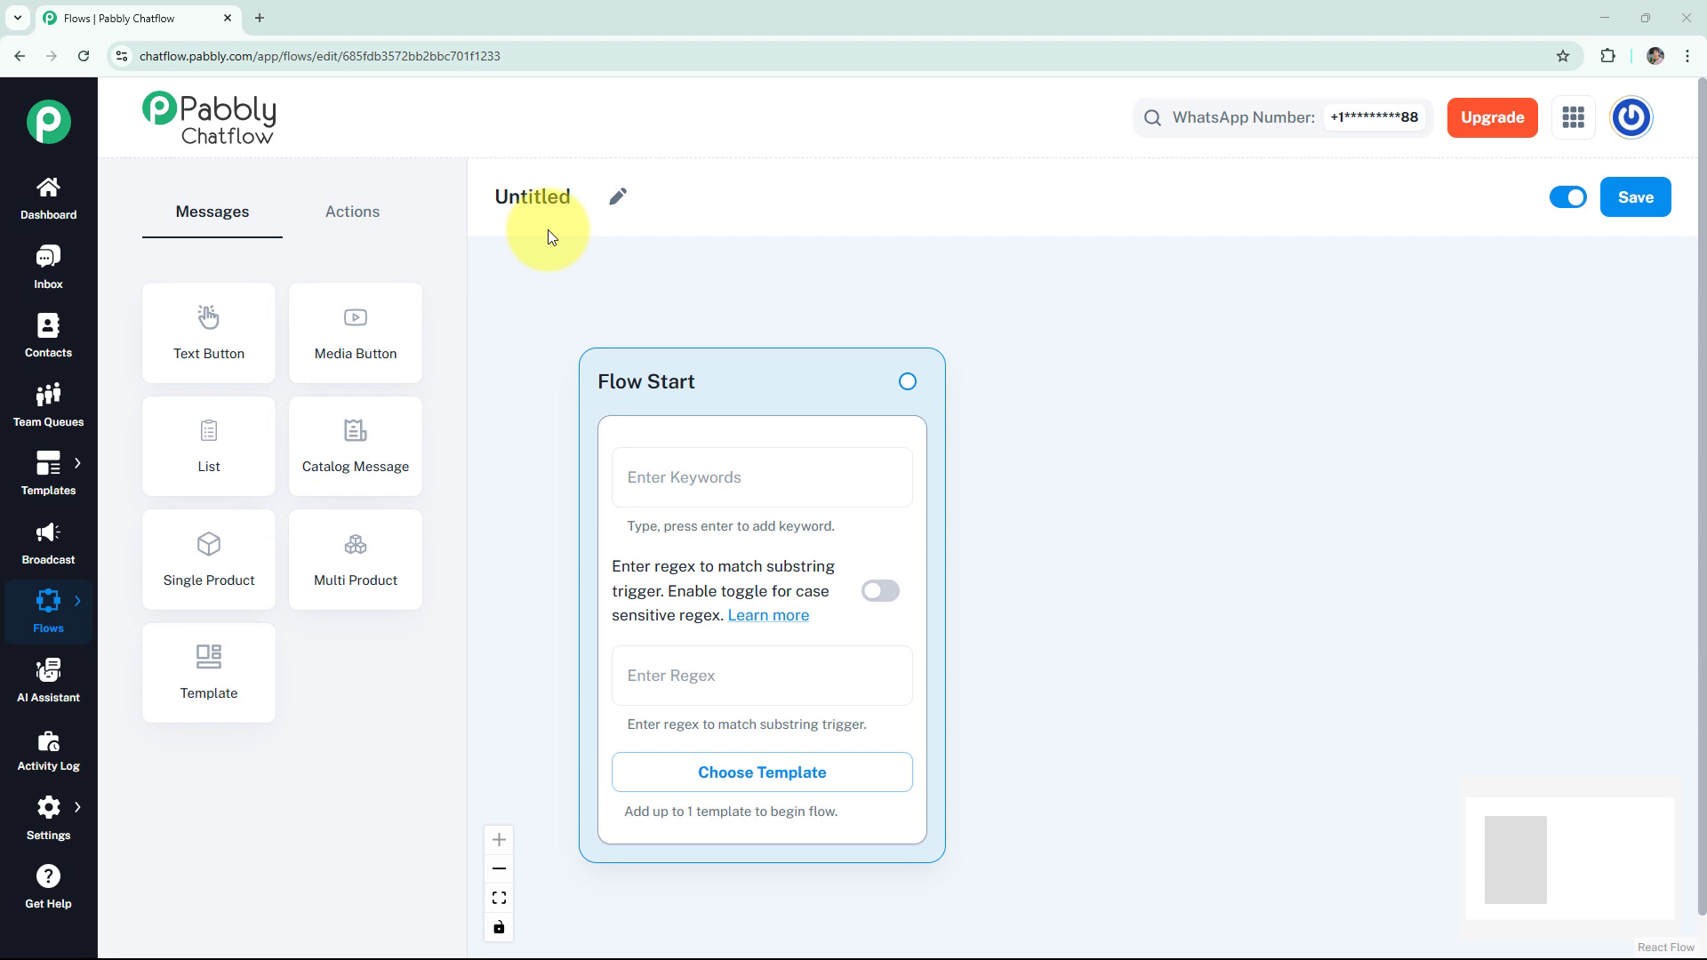
Rename the untitled flow as "WhatsApp Chatbot for Photographer Business 📷".
click(623, 197)
drag(587, 198, 495, 206)
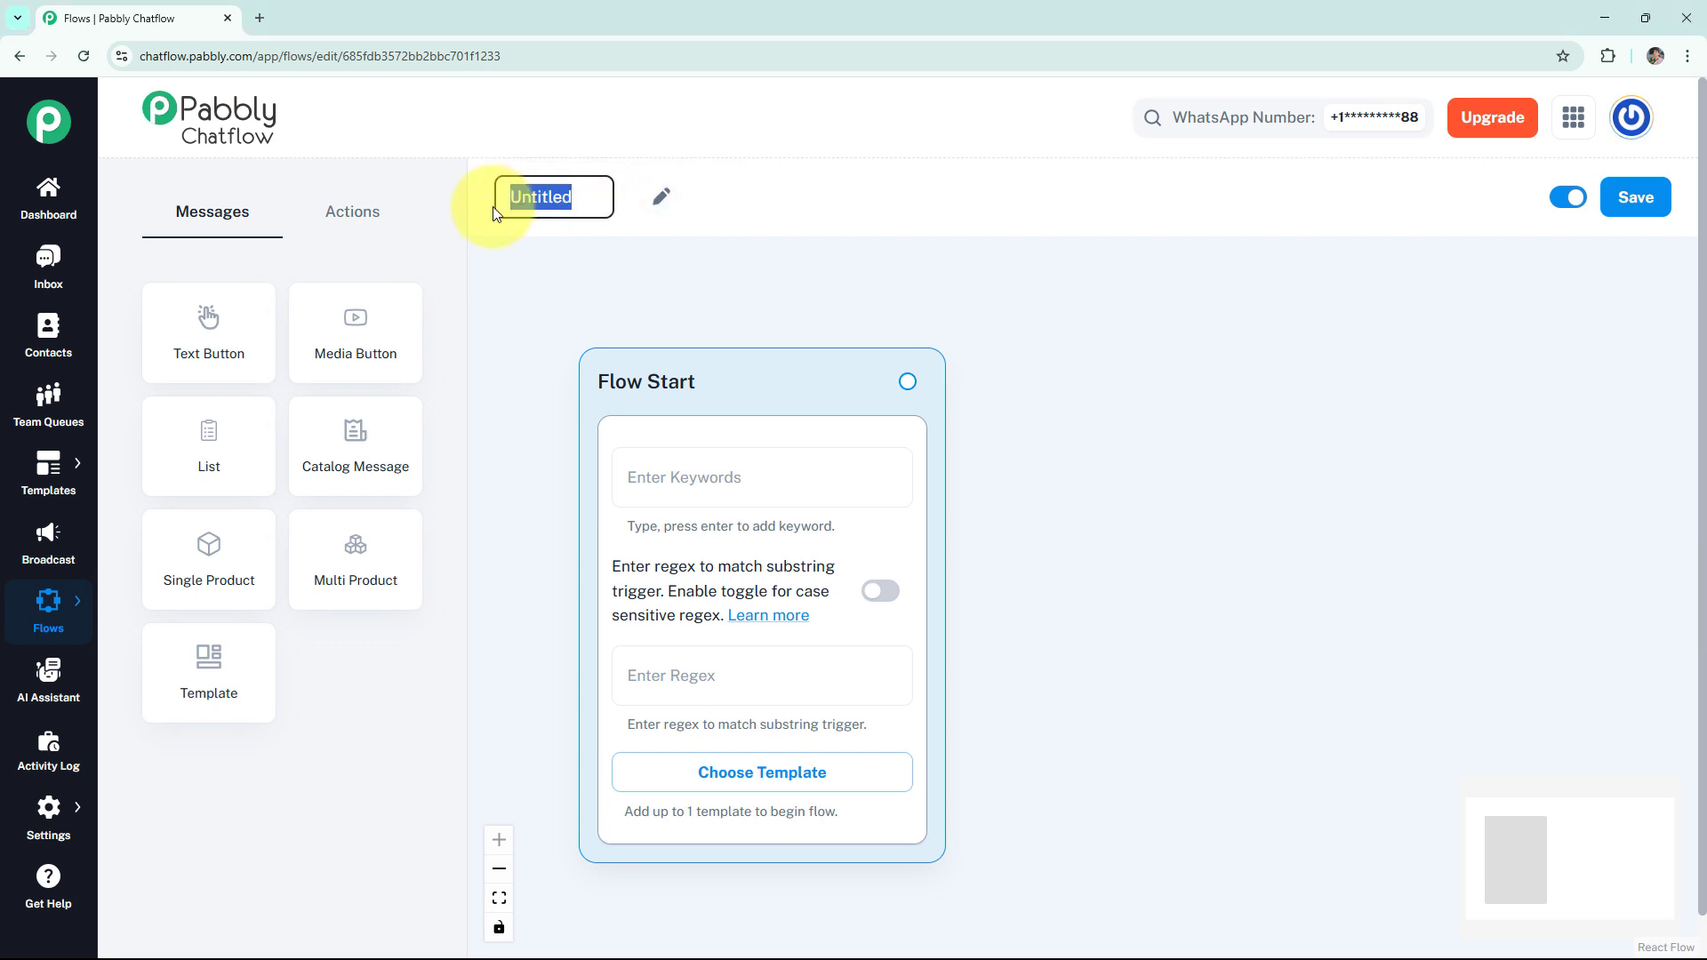
text(WhatsApp Chatbot for Photographer Business 📷)
click(587, 316)
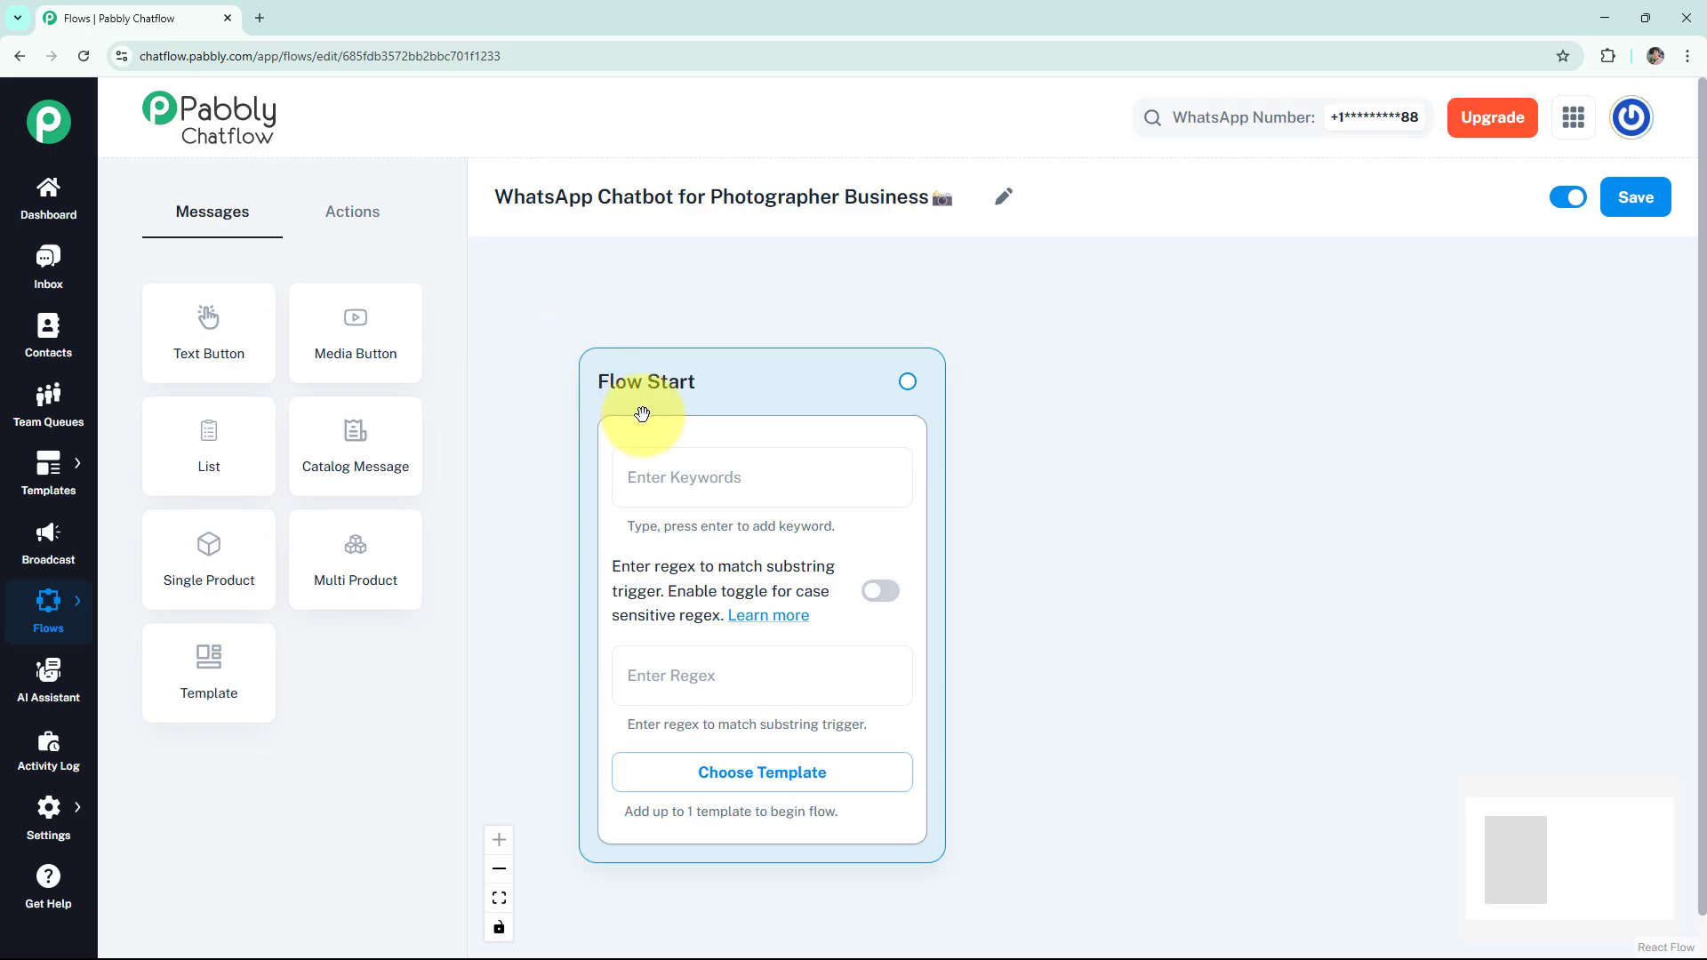
Set the Flow Start regex to [\s\S]+ with case-sensitive matching enabled, and look at the approved templates without choosing one.
click(664, 479)
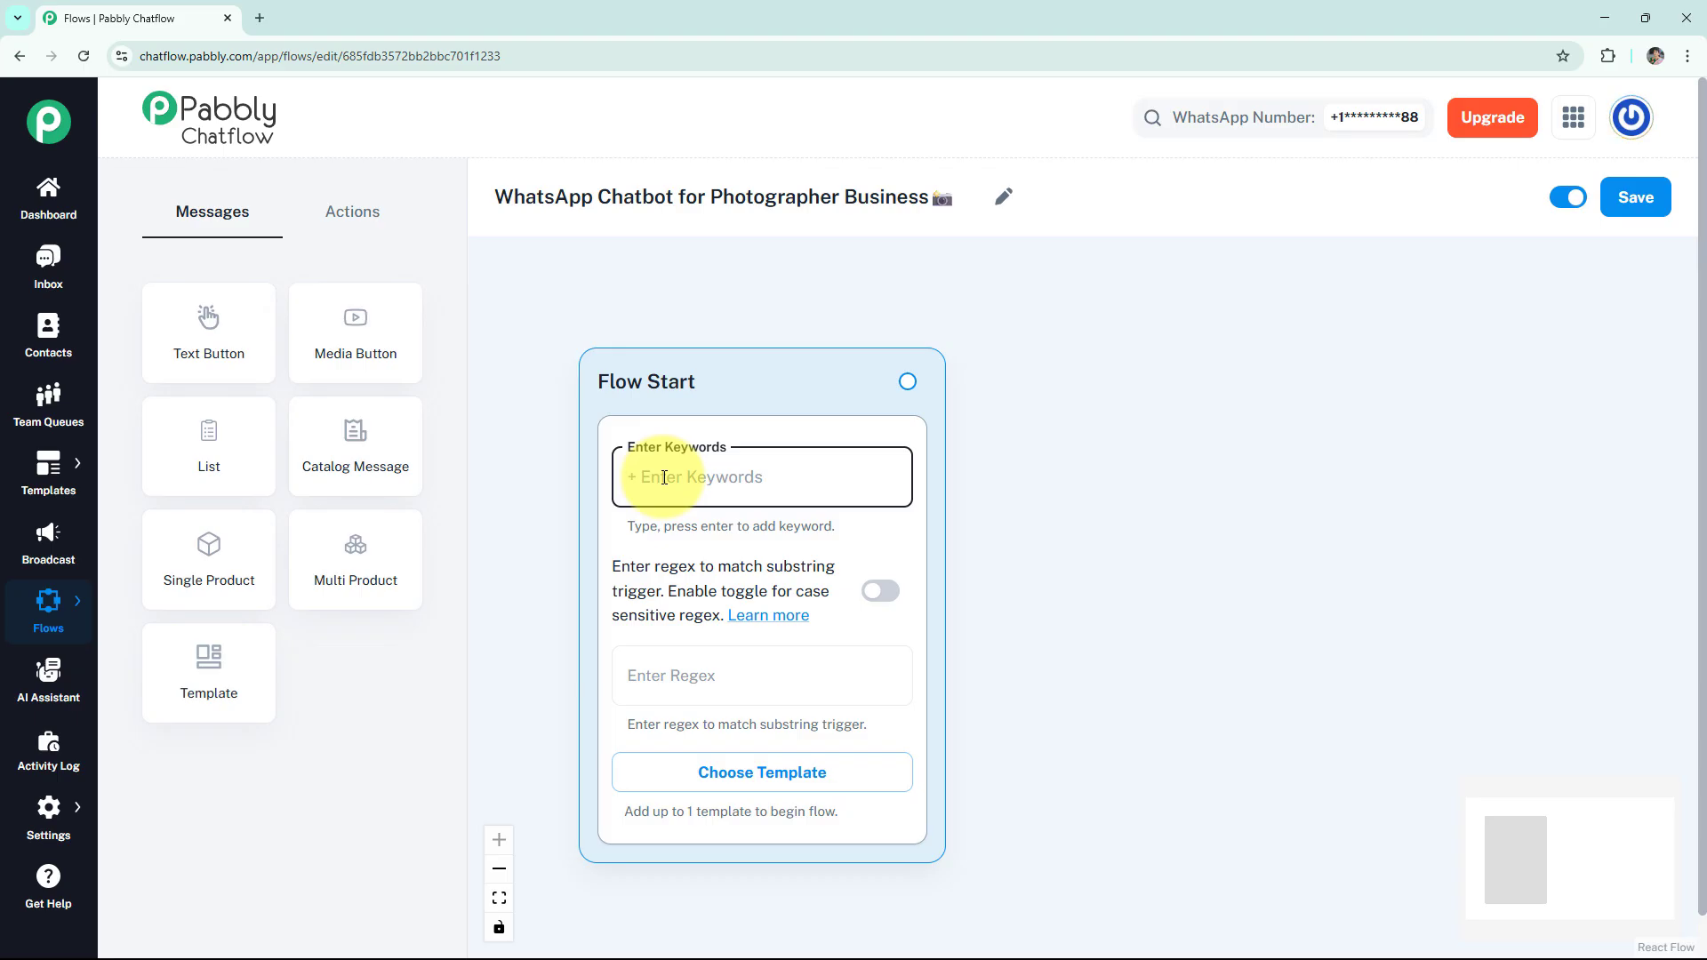
click(696, 663)
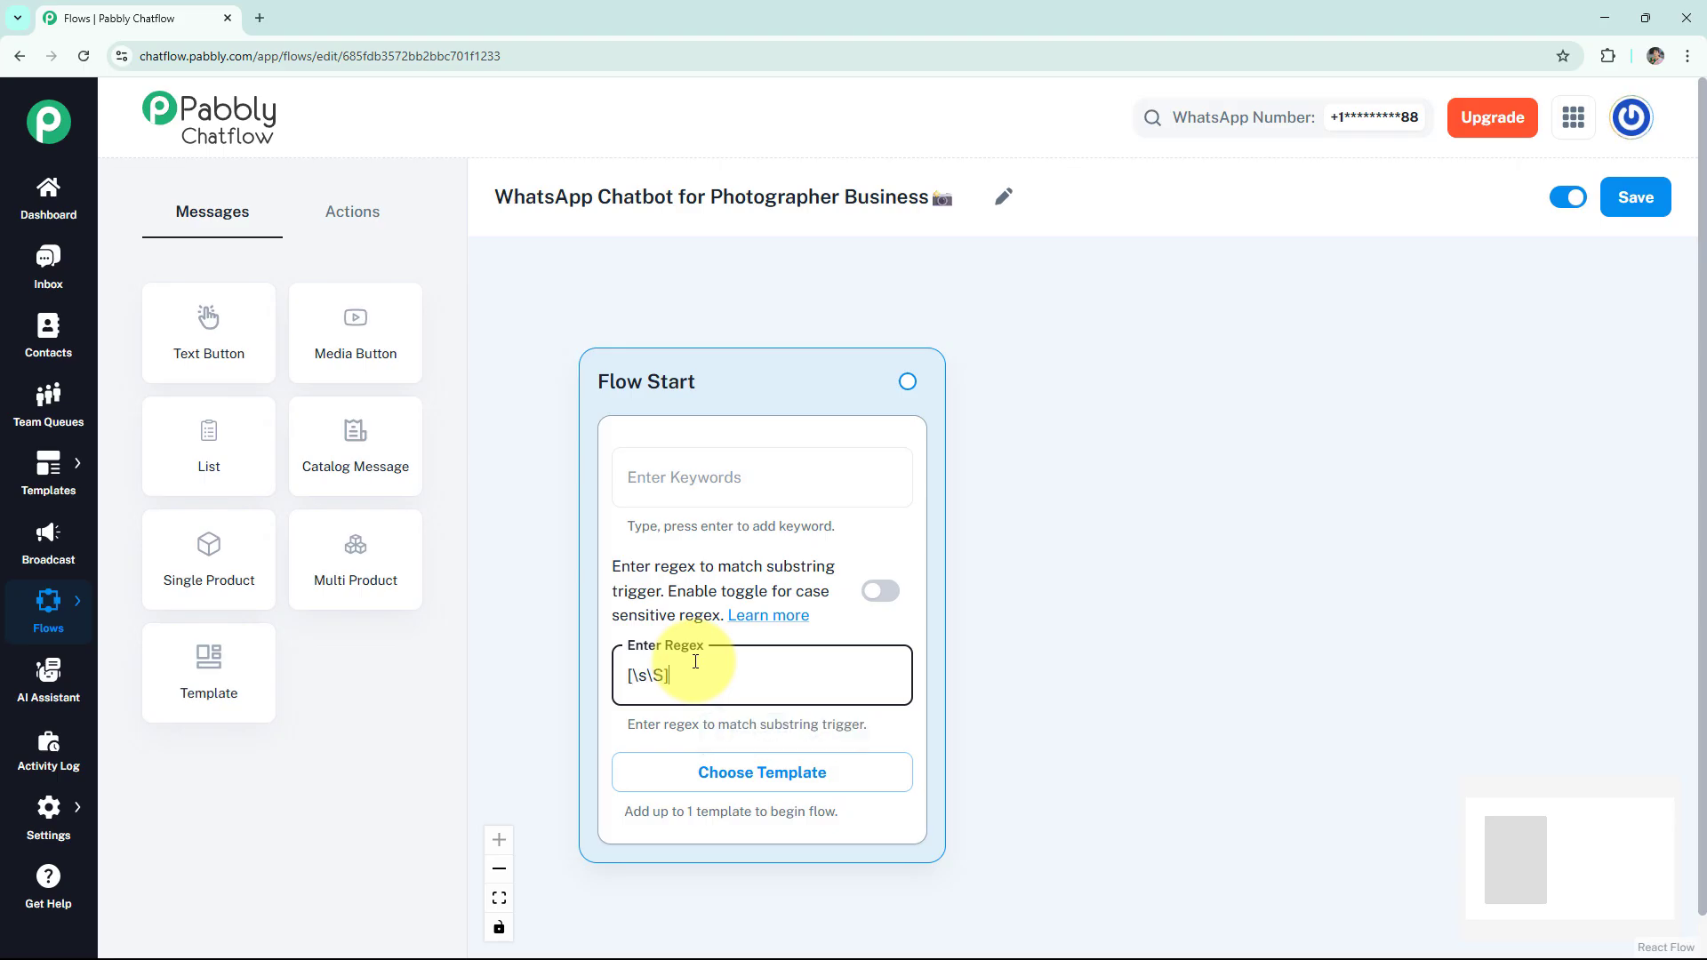
click(881, 602)
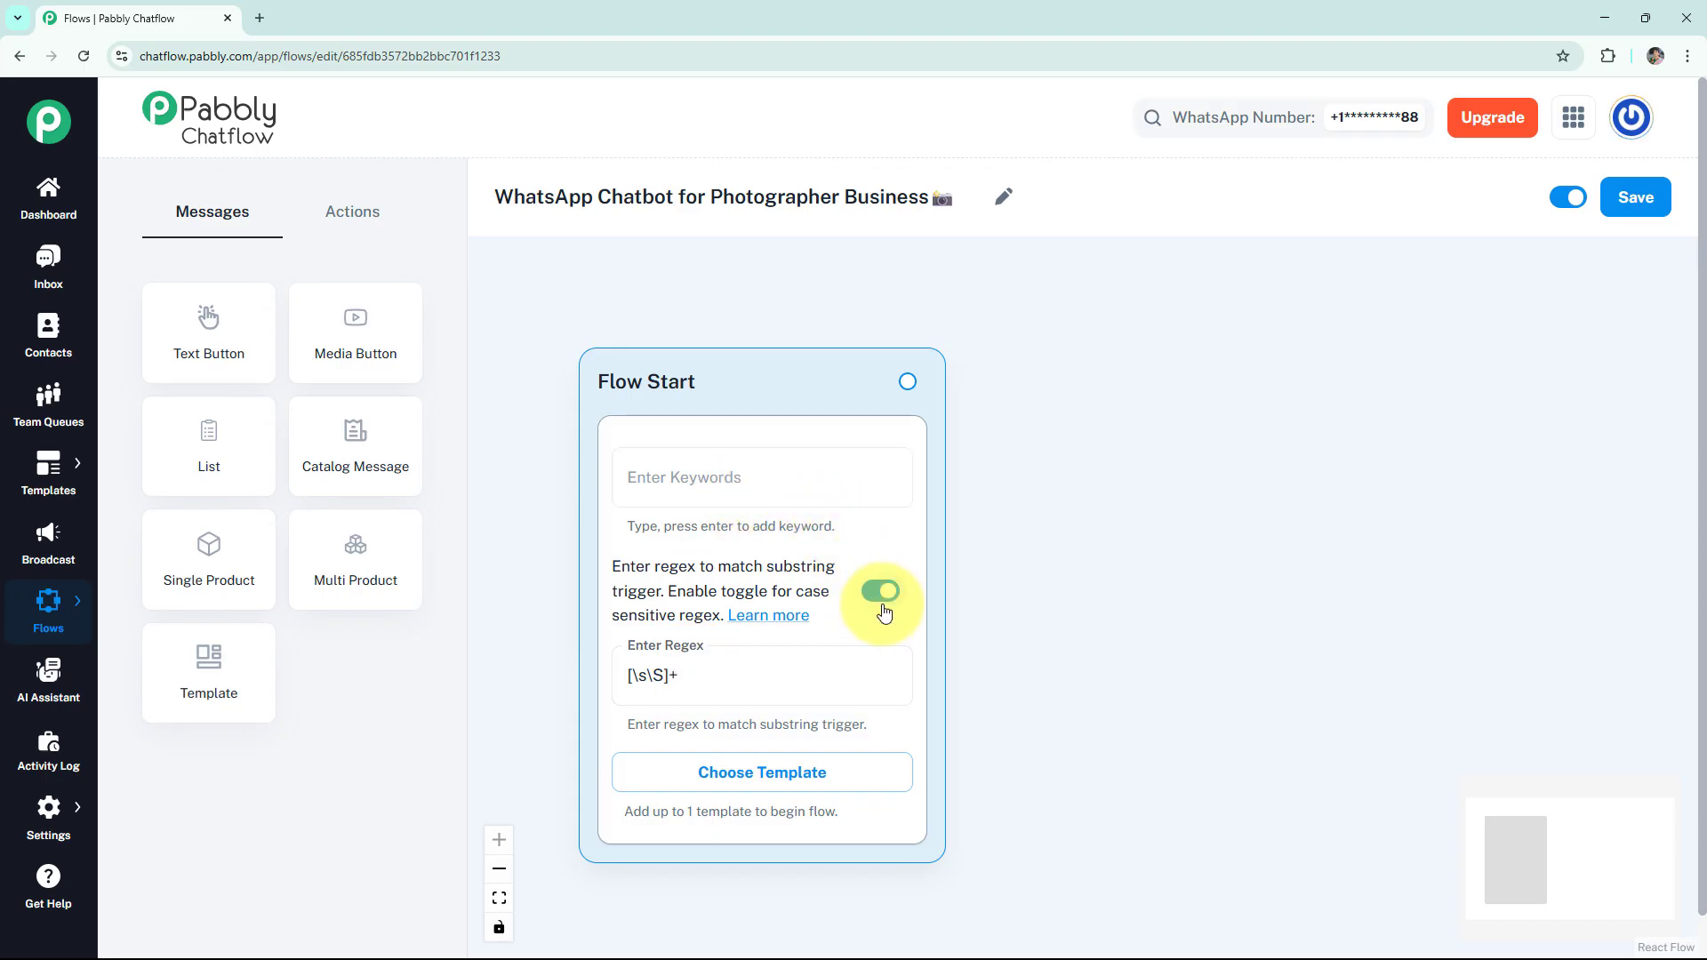
click(791, 774)
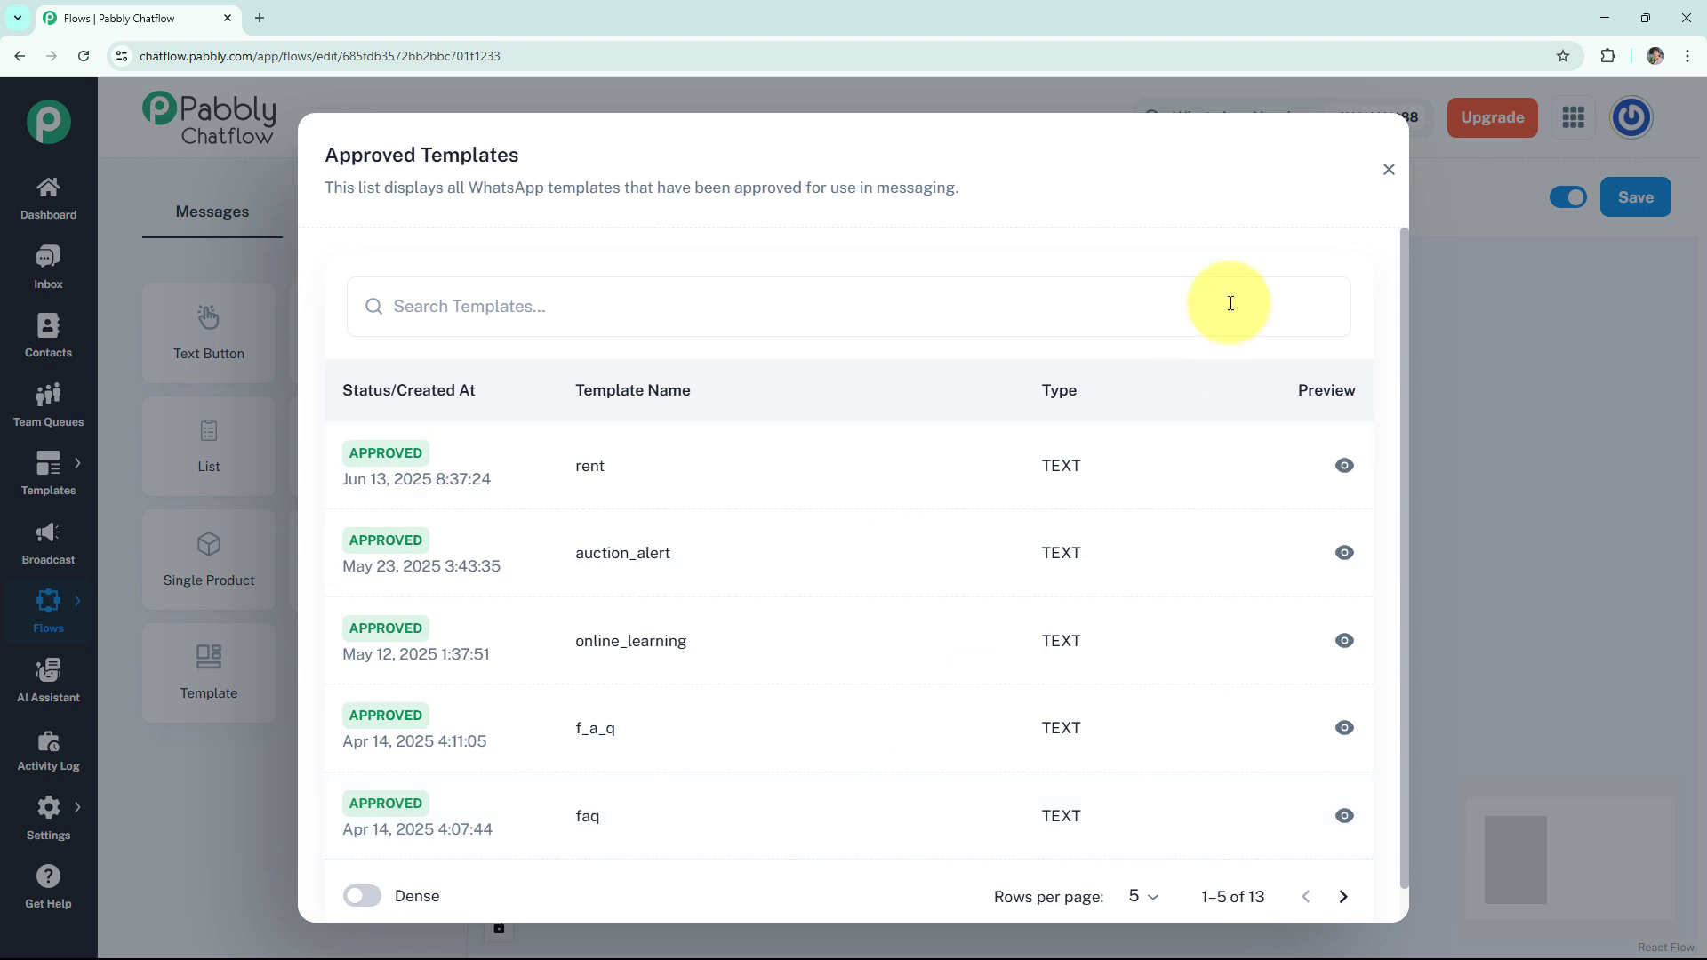
click(1388, 171)
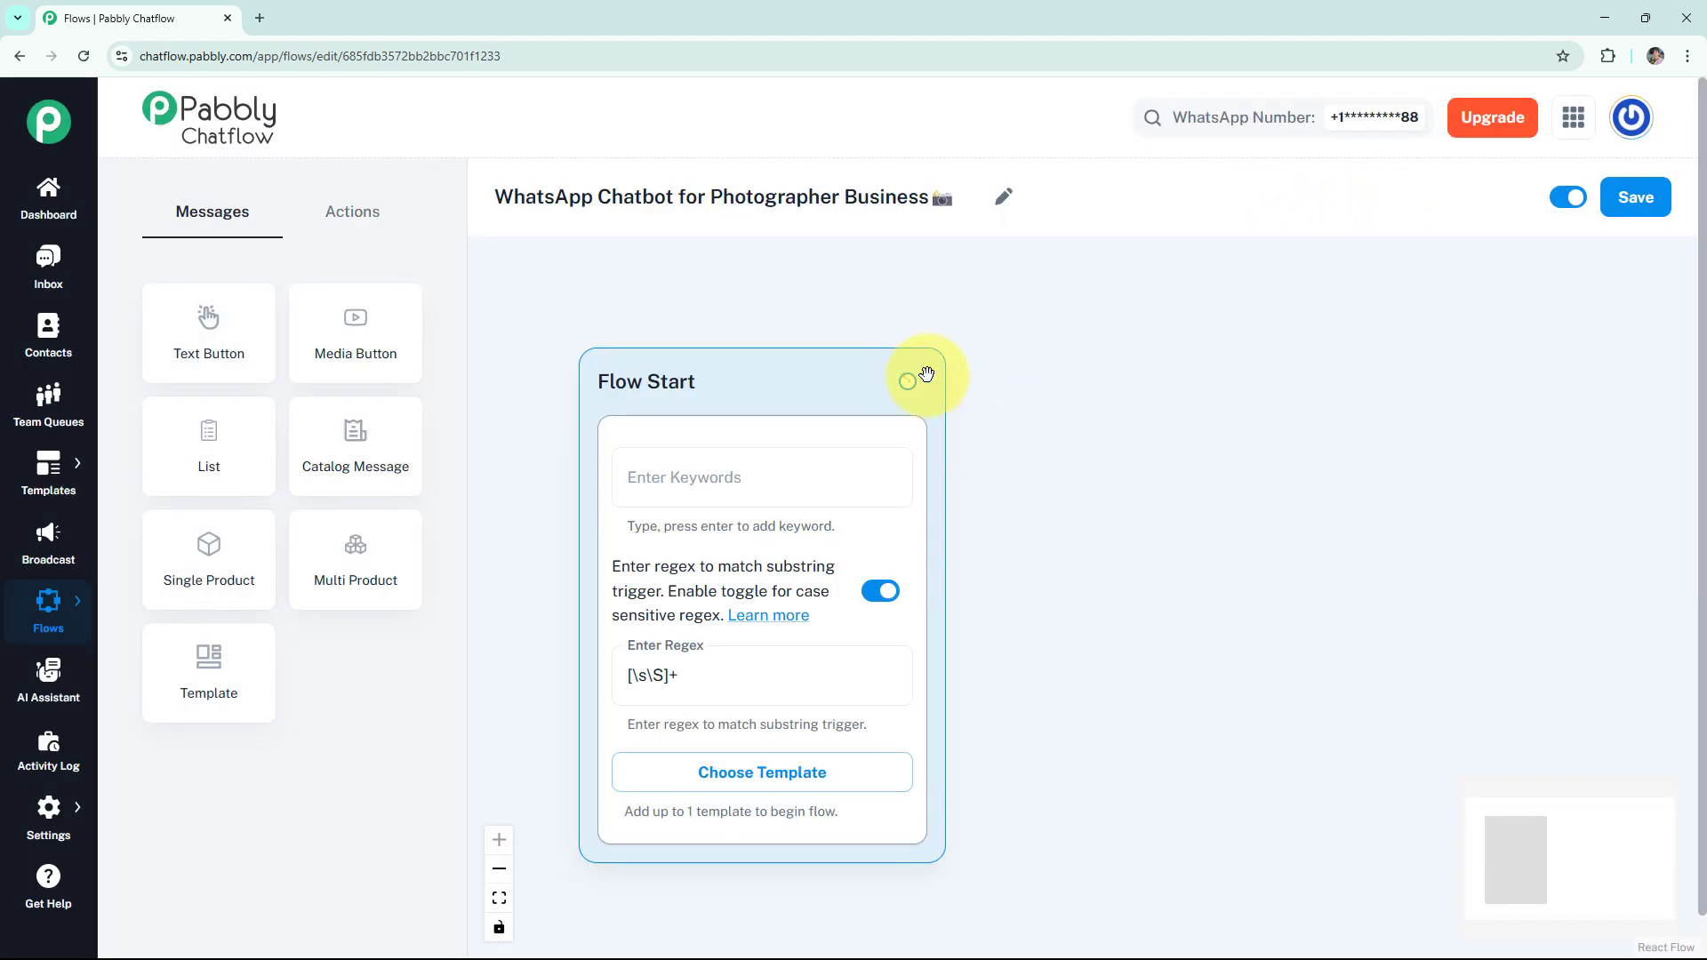
Add a text message node with button support, connected to the Flow Start node.
drag(1071, 368, 1072, 370)
click(1080, 433)
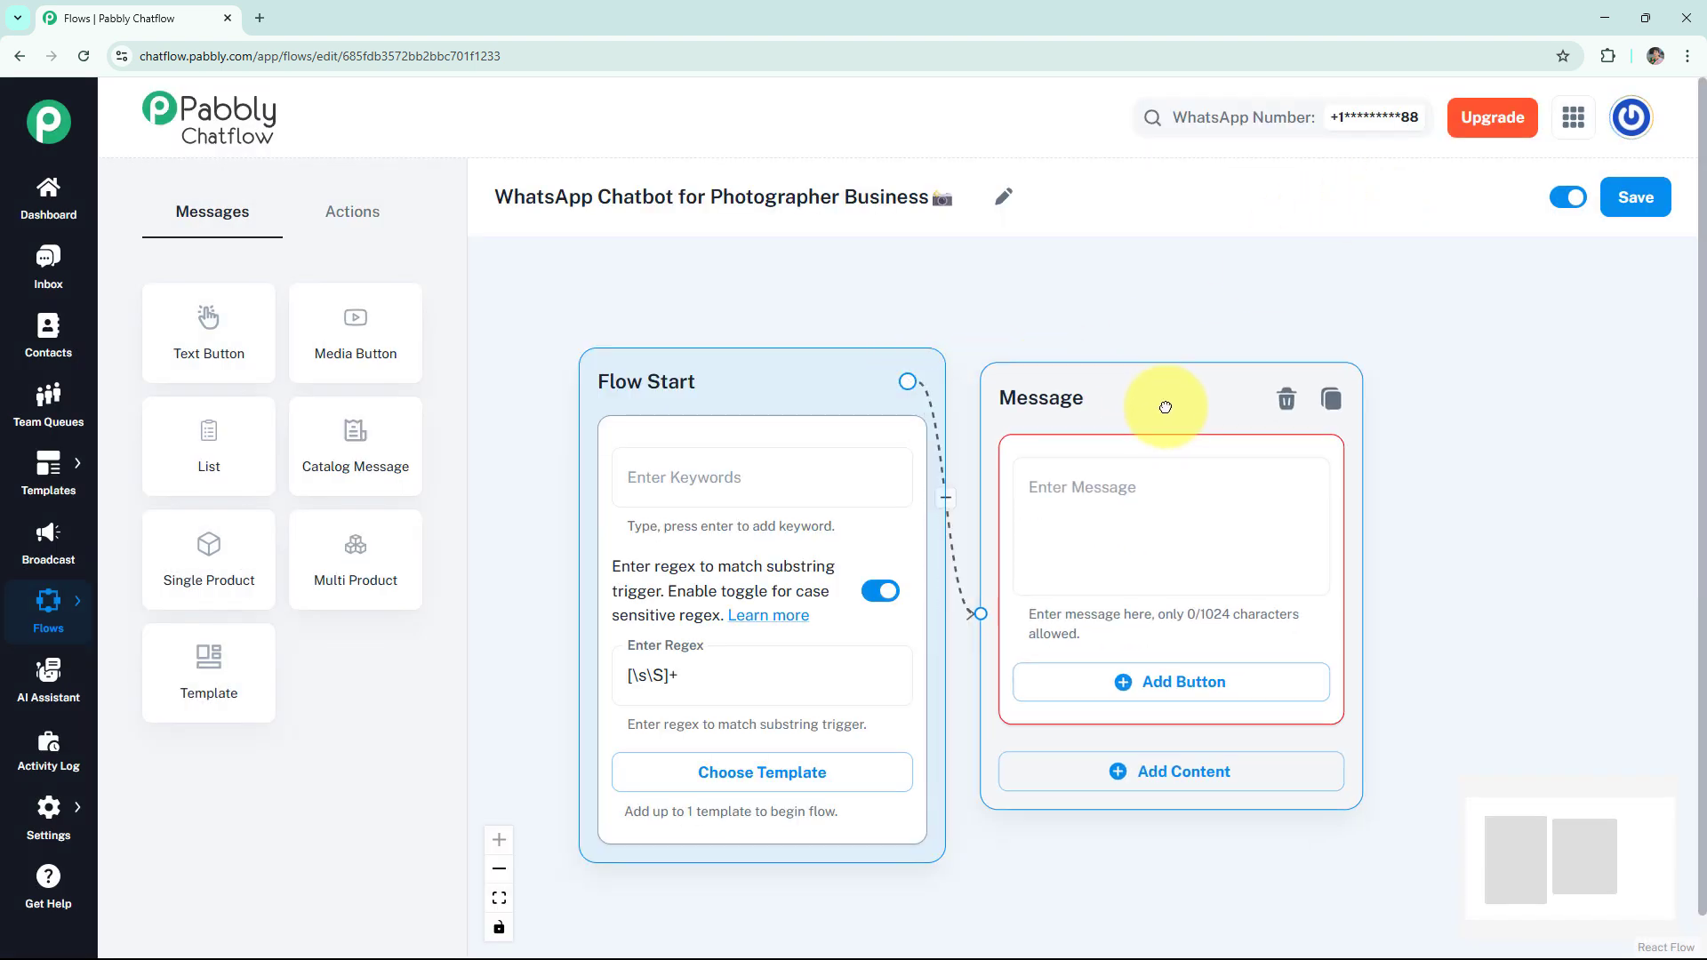
Enter "📷 *Welcome to Moonlight Photography!* Let’s make your special moments timeless. How can I help today? 👀 Choose an option:" as the message text and preview it.
click(1175, 457)
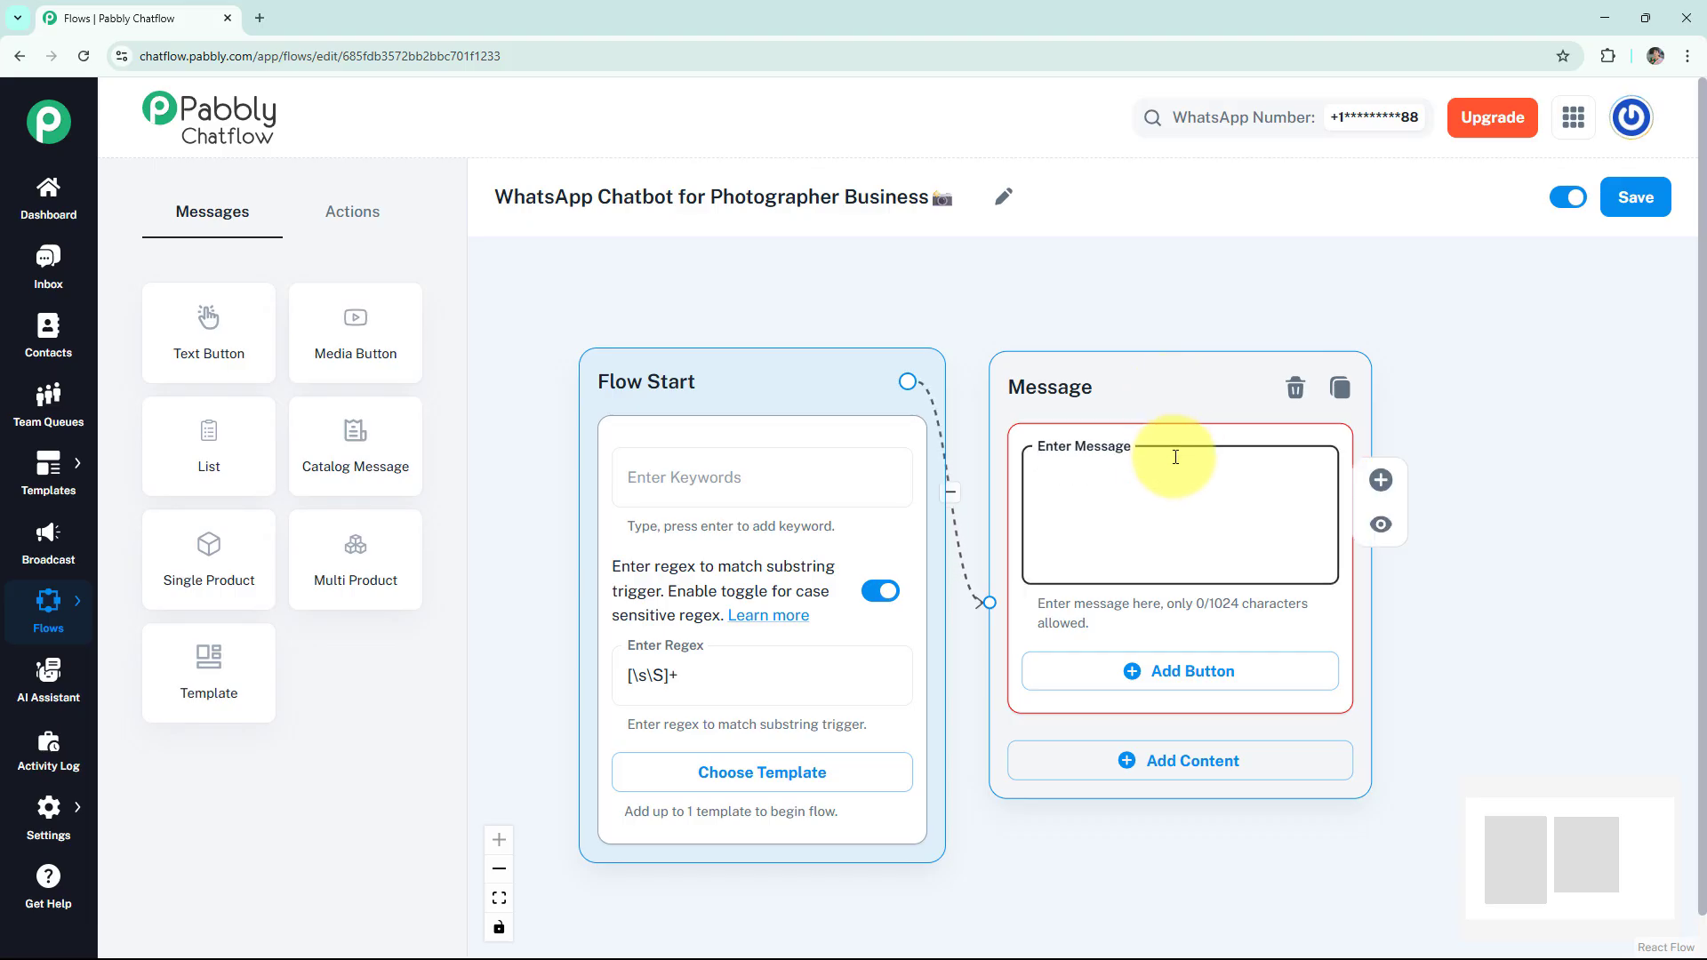
text(📷 *Welcome to Moonlight Photography!*  Let’s make your special moments timeless. How can I help today?  👀 Choose an option:)
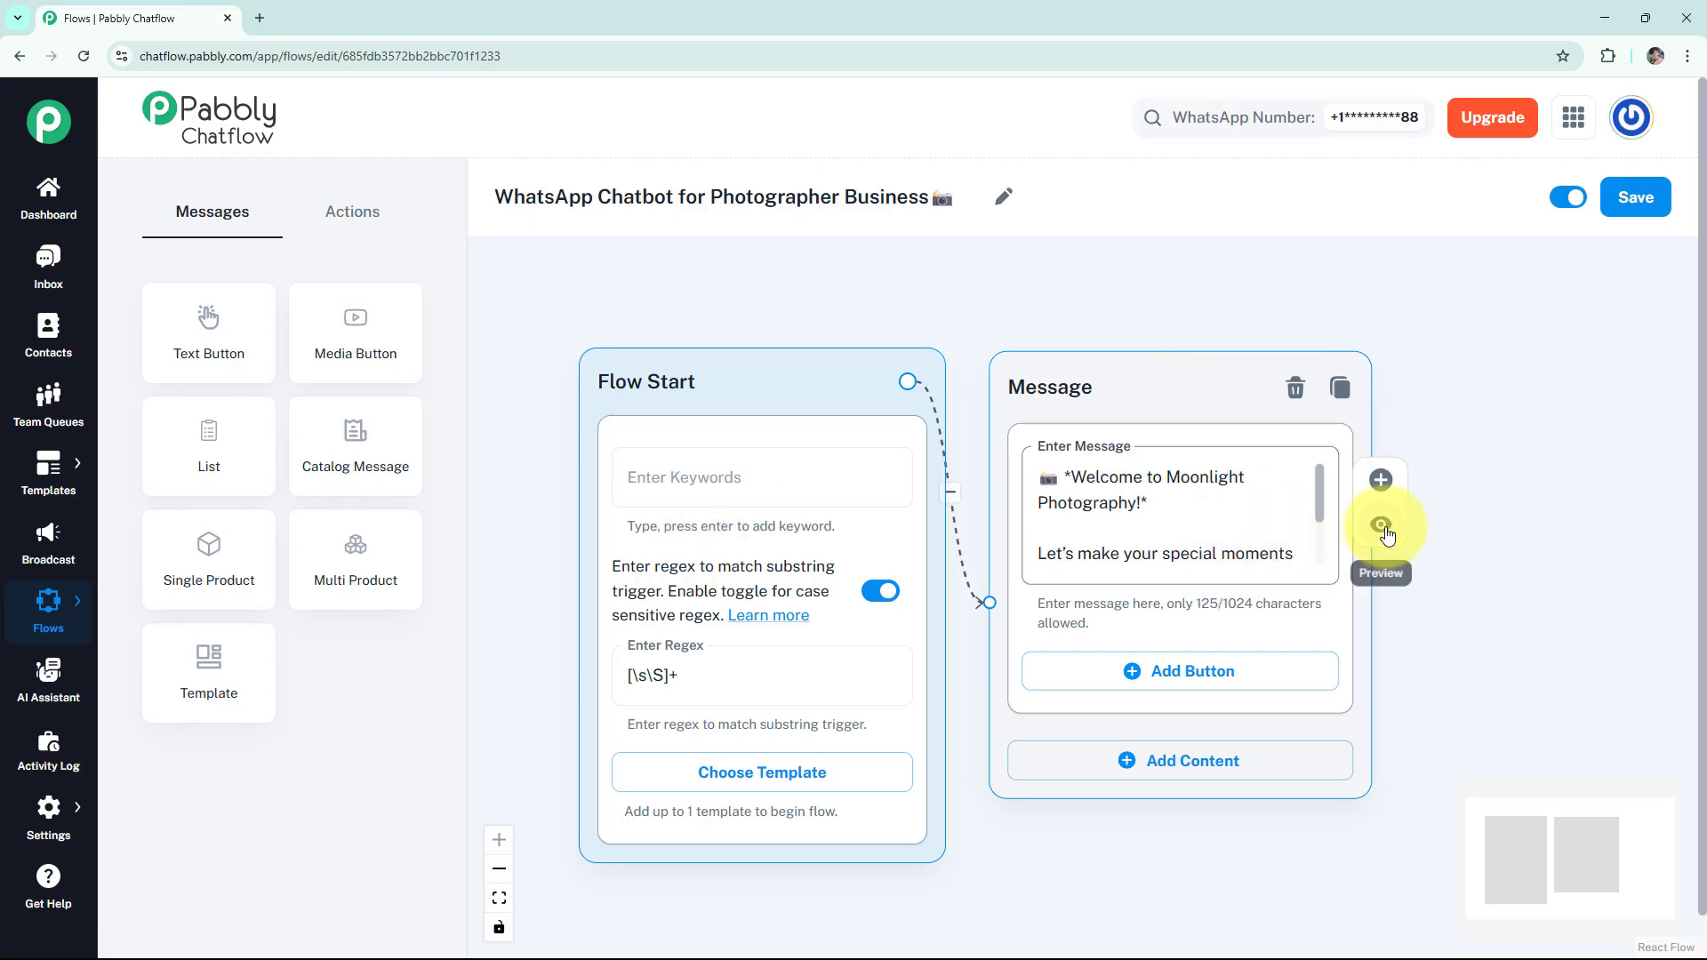
click(1381, 525)
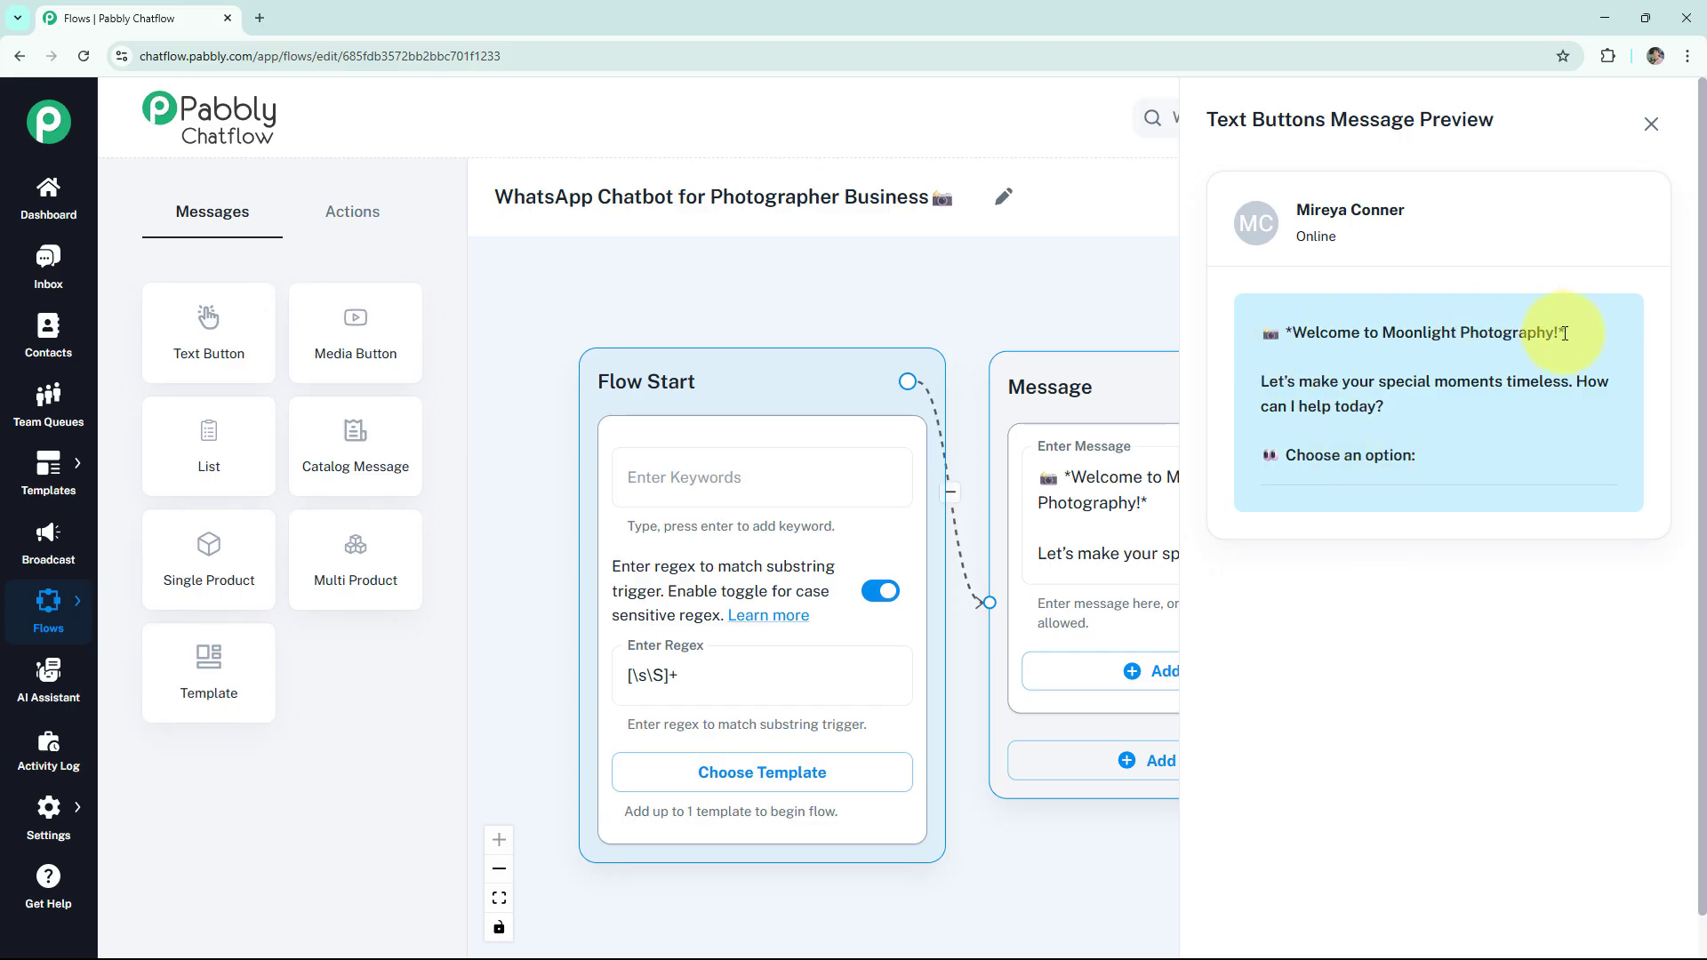
click(1651, 123)
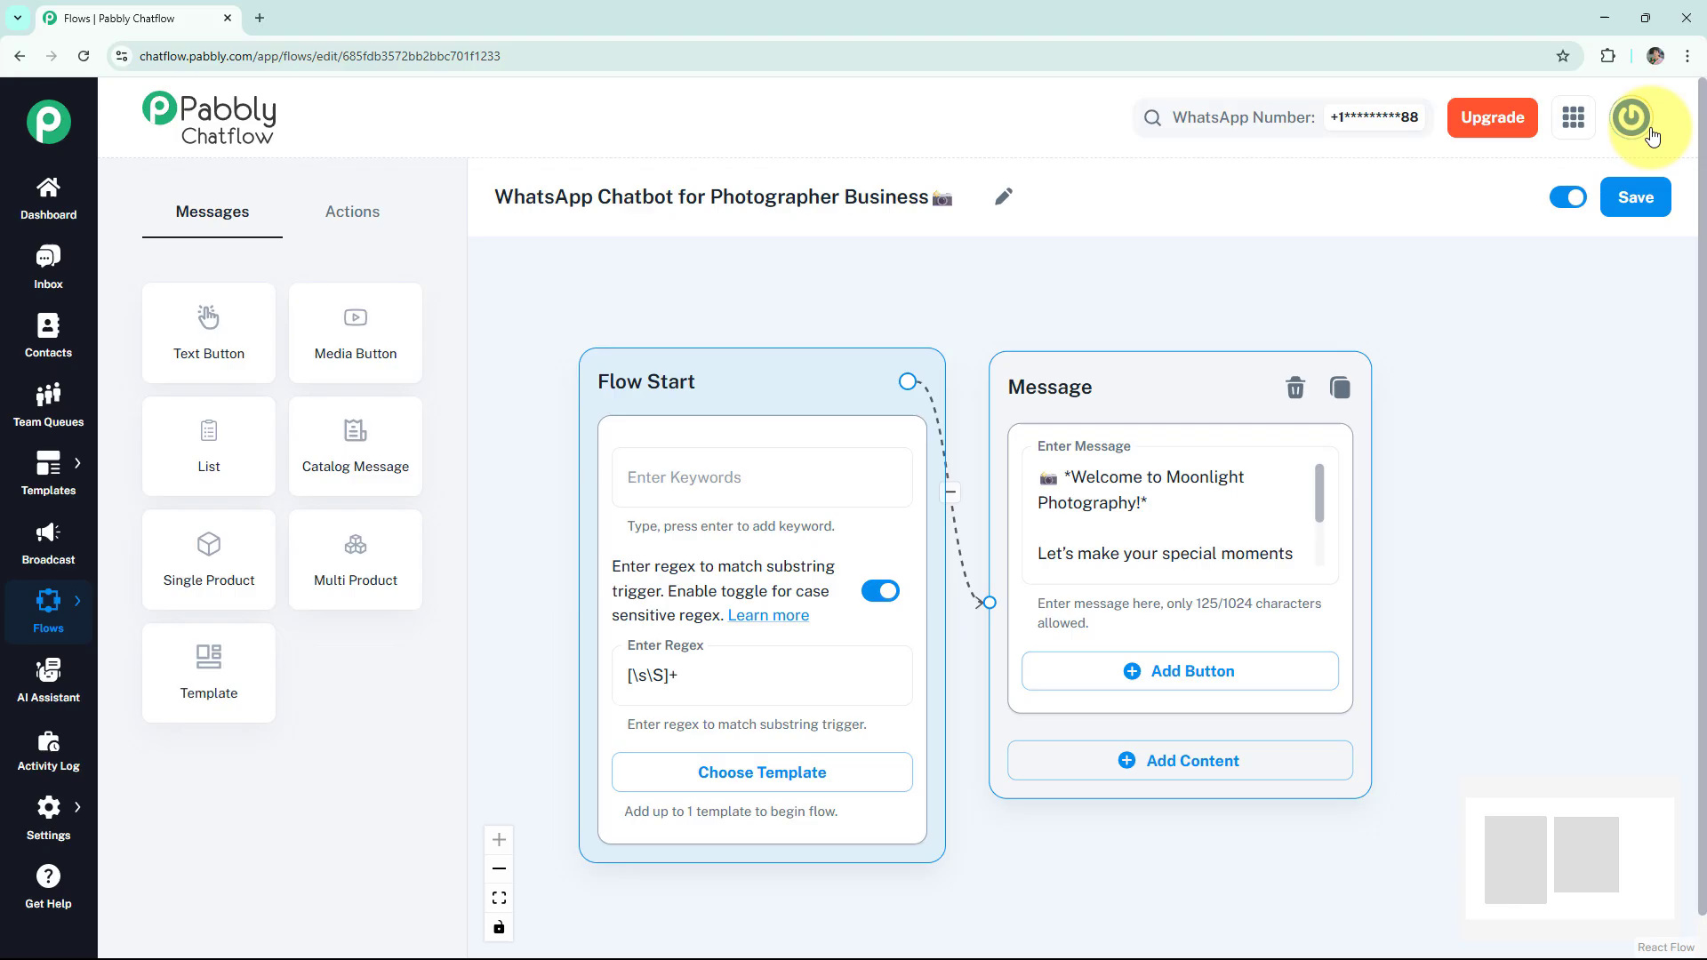
Add three buttons to the welcome message, labelled Check Availability, View Packages and Sample Work.
click(1128, 671)
scroll(1176, 685, down, 2)
click(1176, 685)
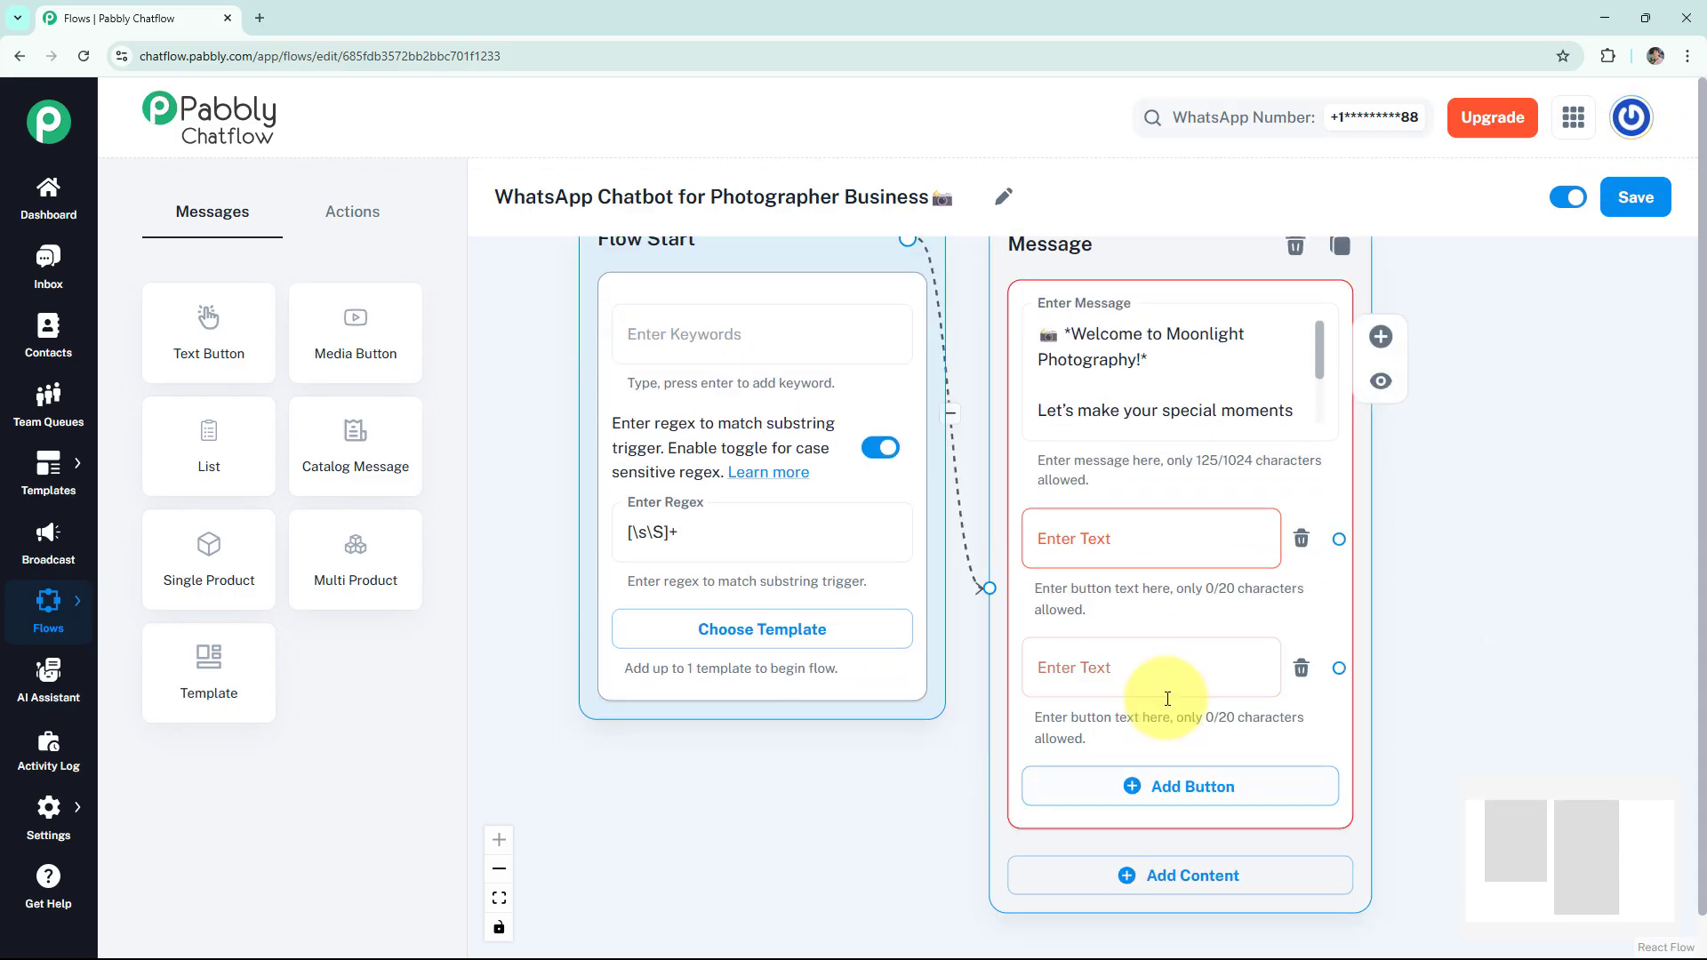
click(1138, 785)
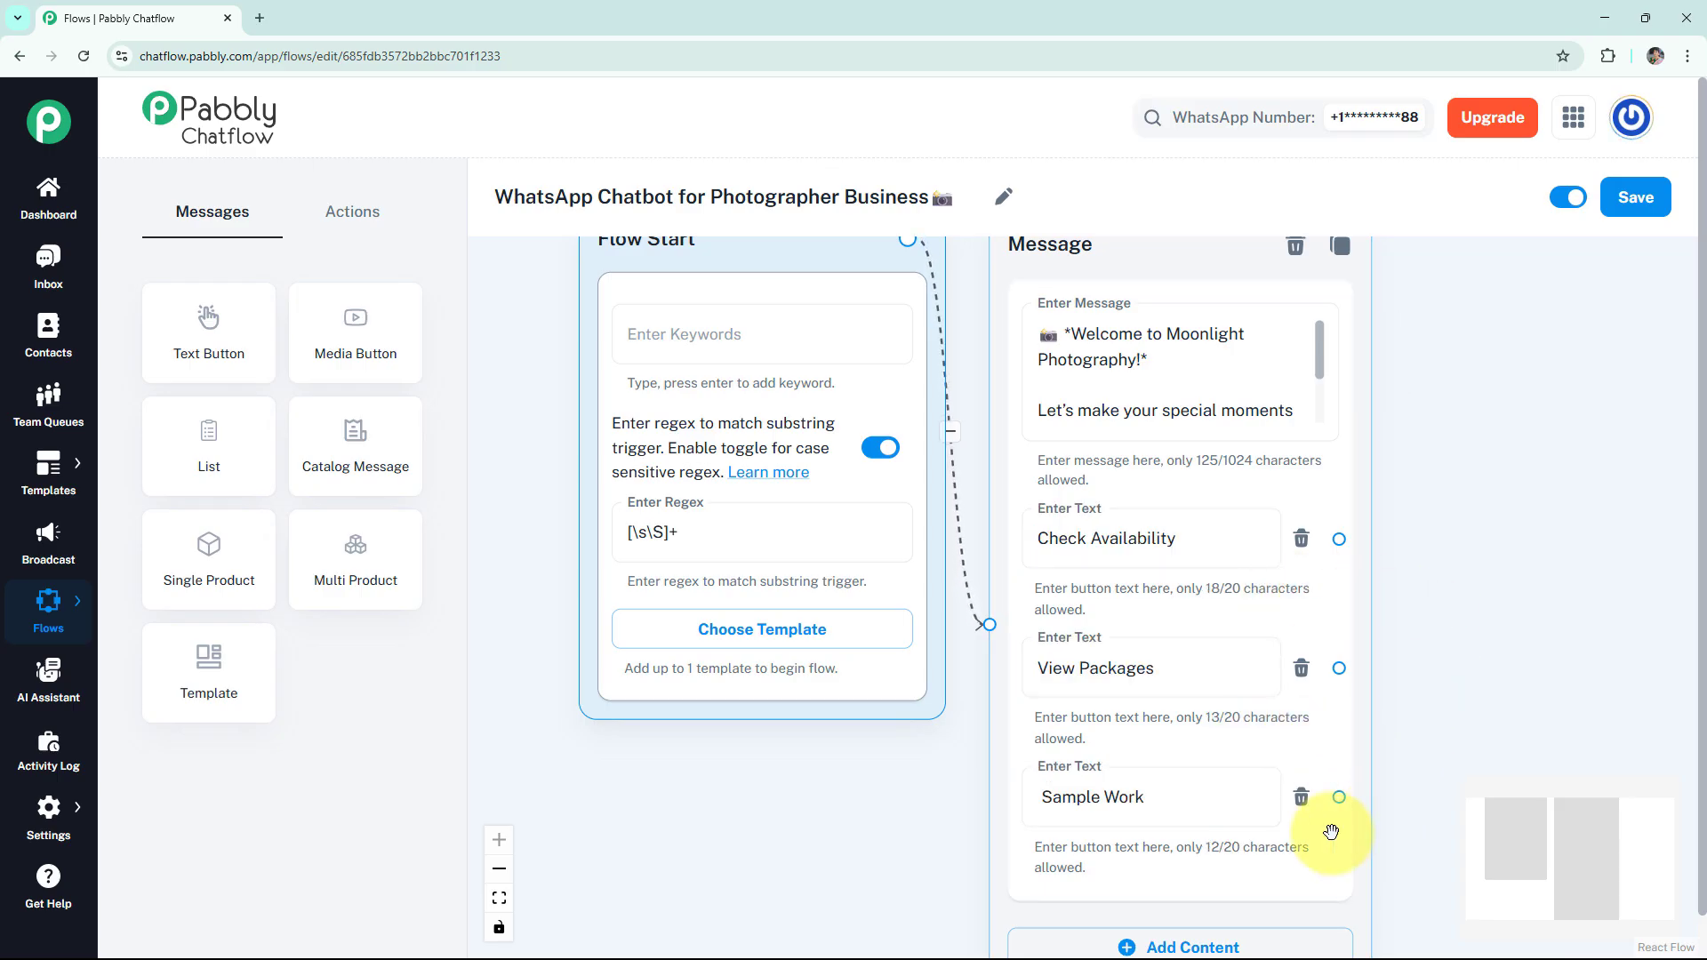
click(1219, 831)
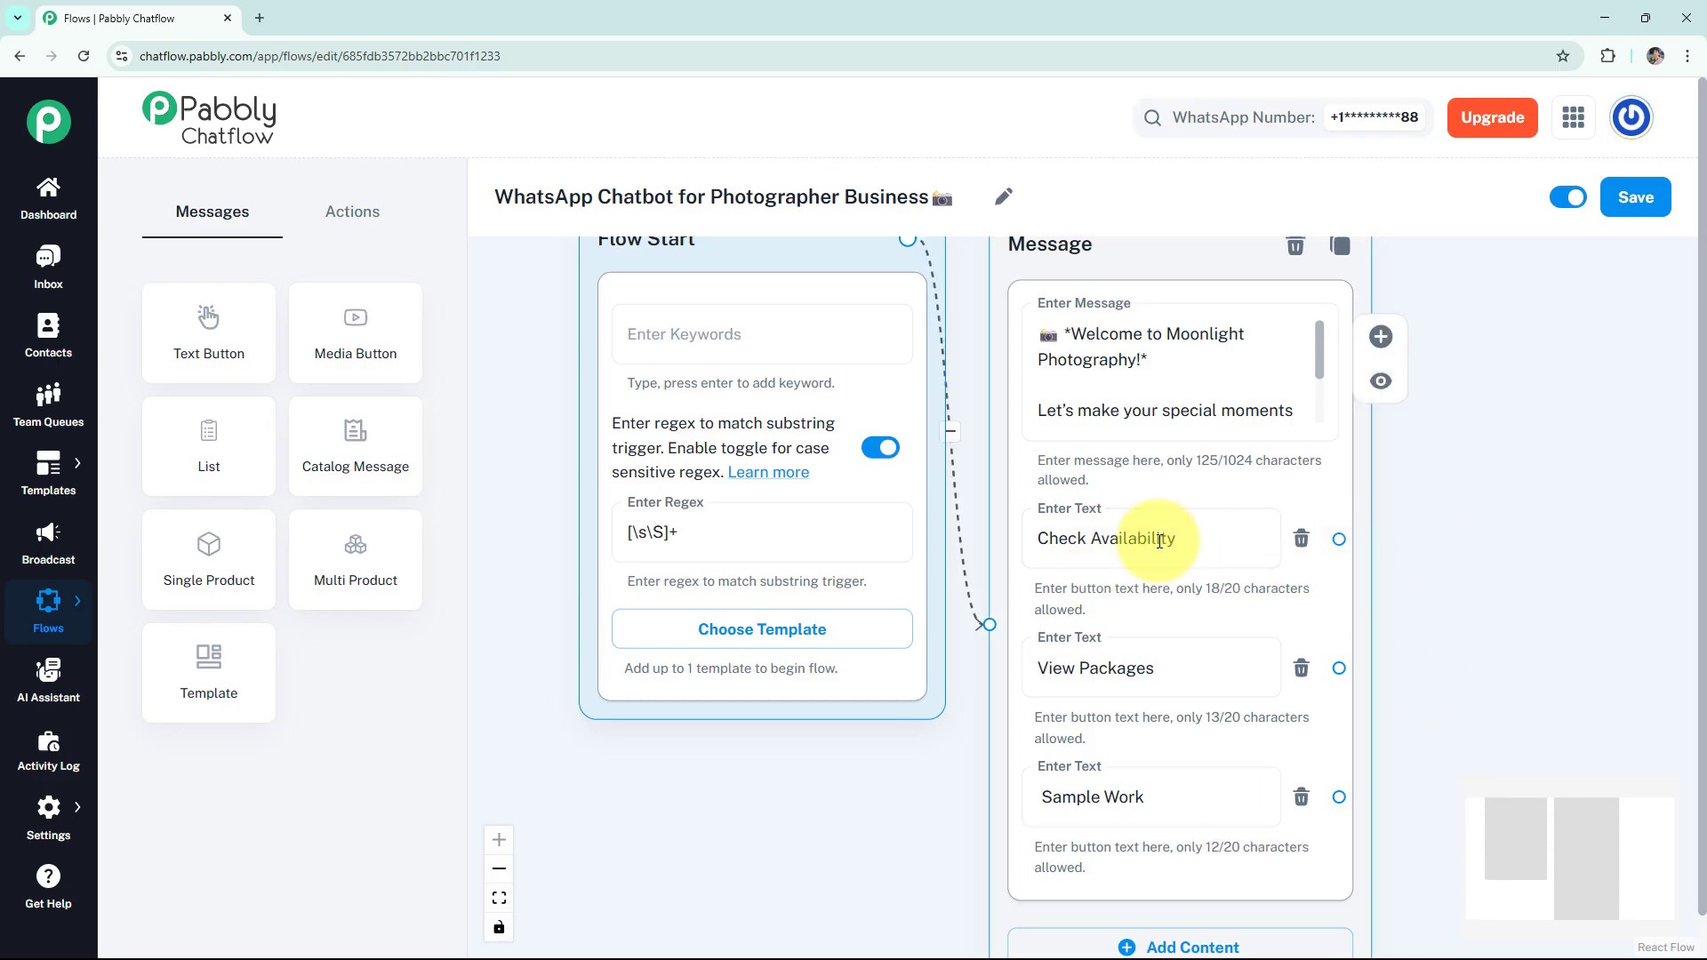
Add an Ask Question node and place it beside the welcome message node.
click(343, 211)
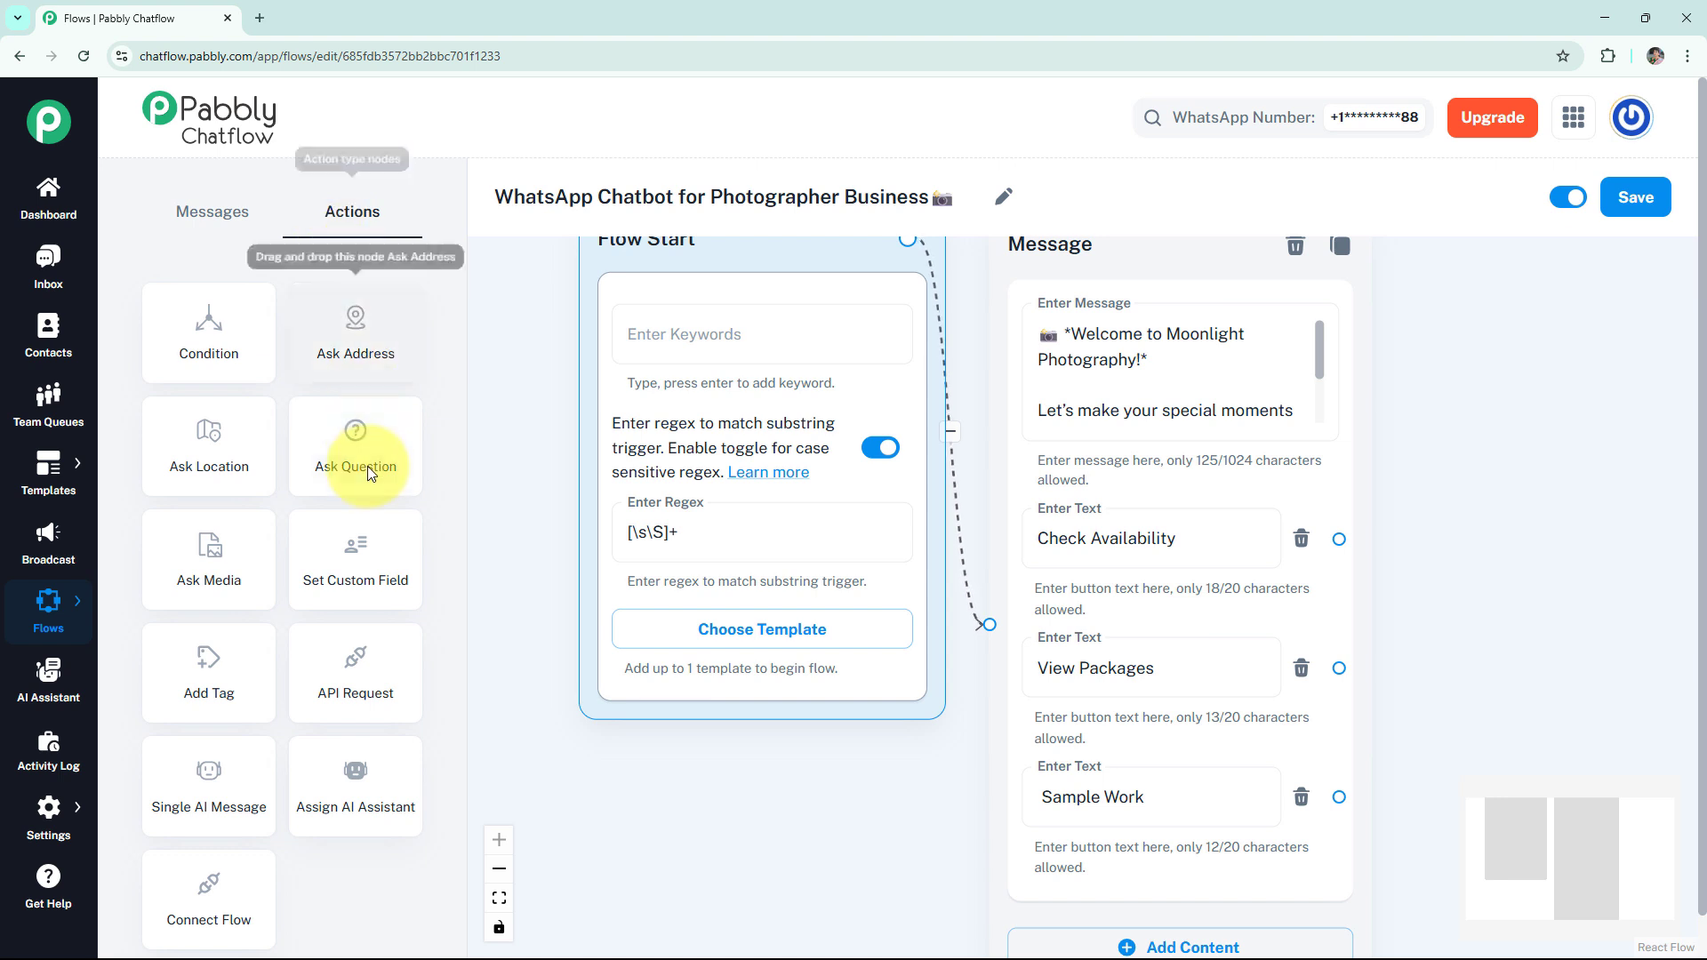
drag(366, 466, 930, 436)
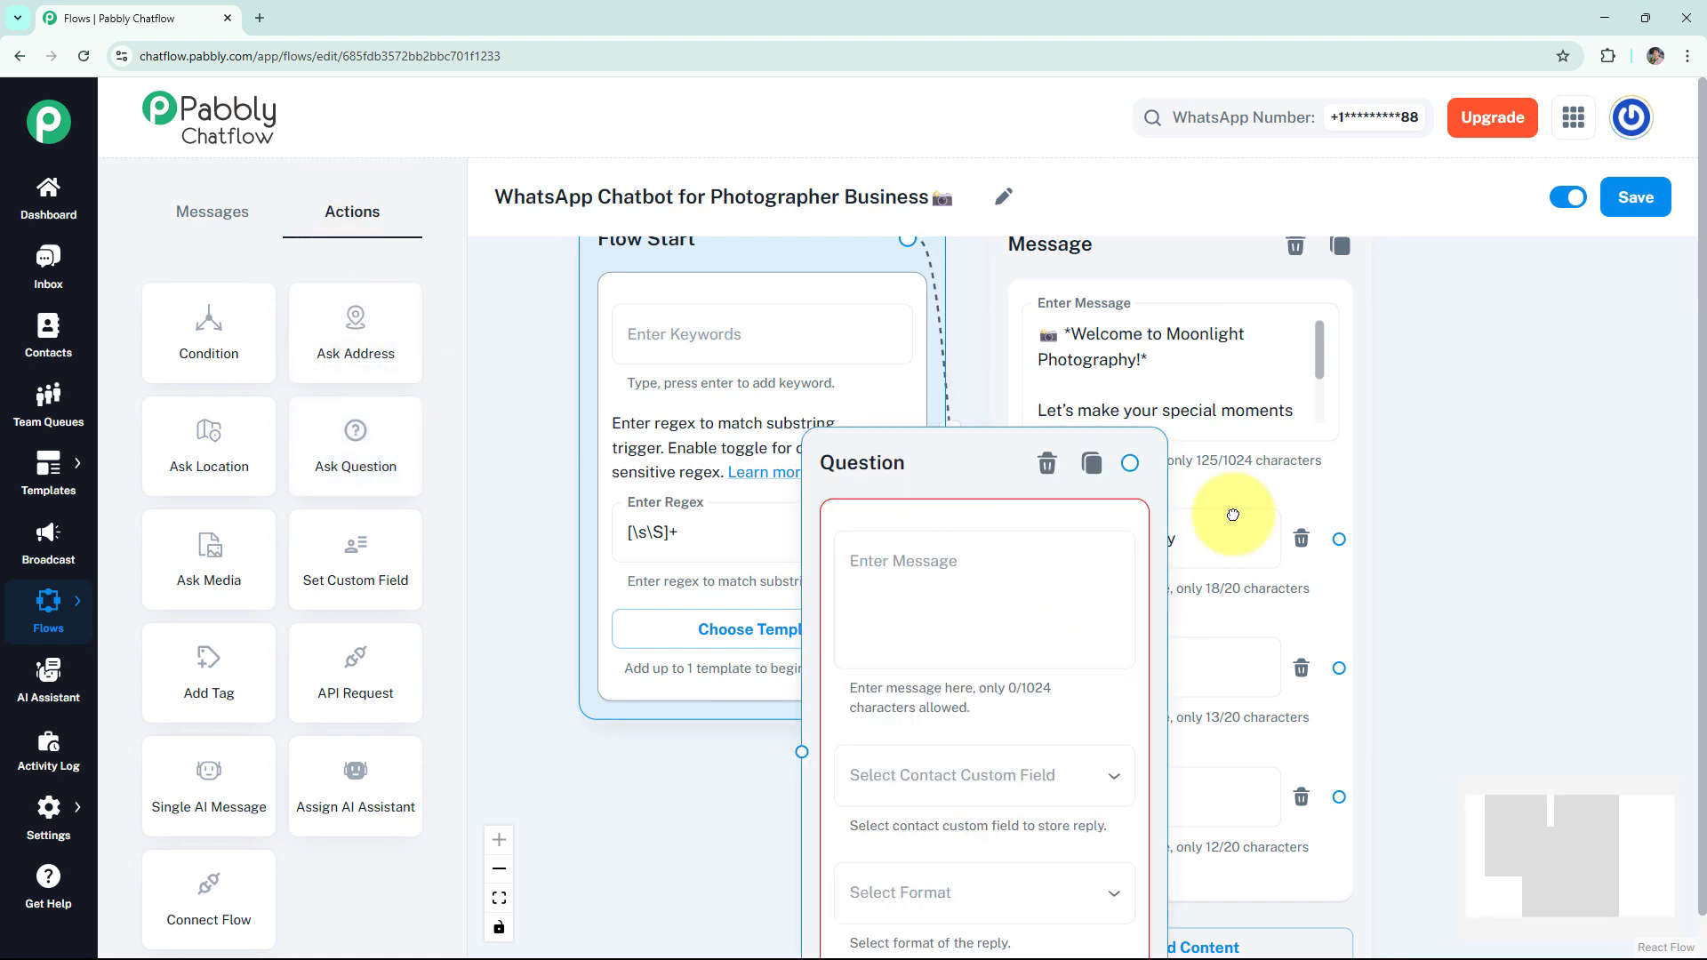
drag(1058, 455, 1460, 324)
scroll(1460, 347, down, 2)
Set the question text to "1️⃣ *Check Availability* Please share: 📅 Preferred Date:", with the heading between asterisks for bold.
click(1460, 370)
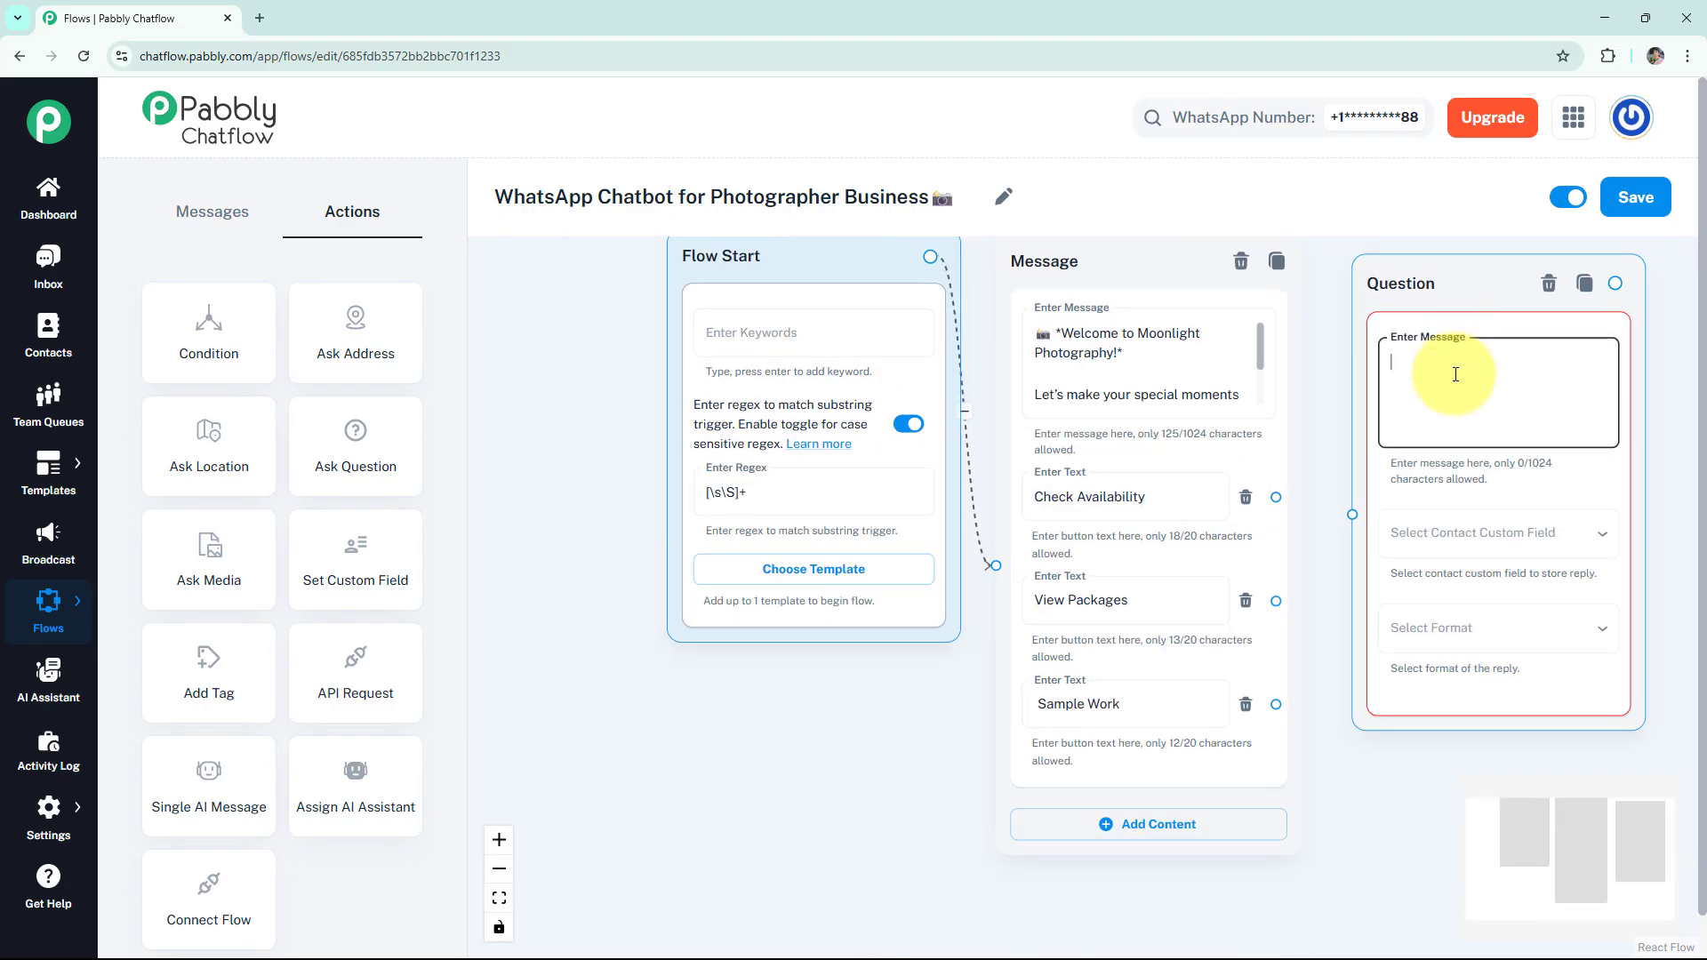
drag(1330, 451, 1261, 537)
click(1355, 473)
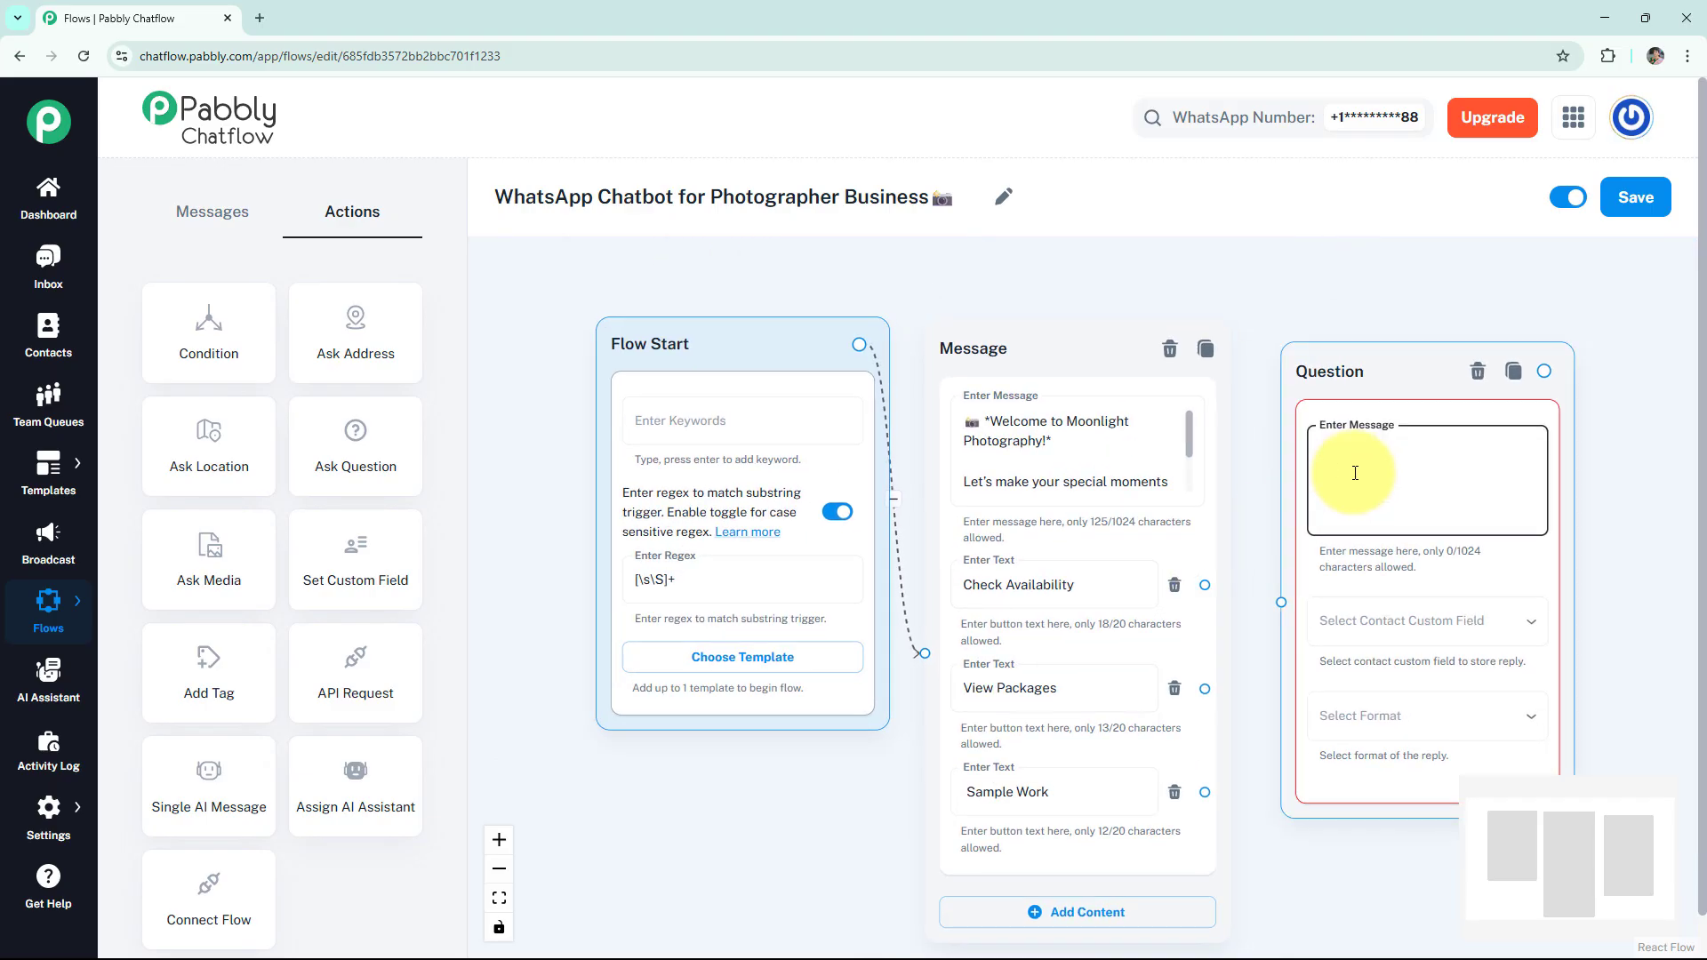
text(1️⃣ Check Availability Please share: 📅 Preferred Date:)
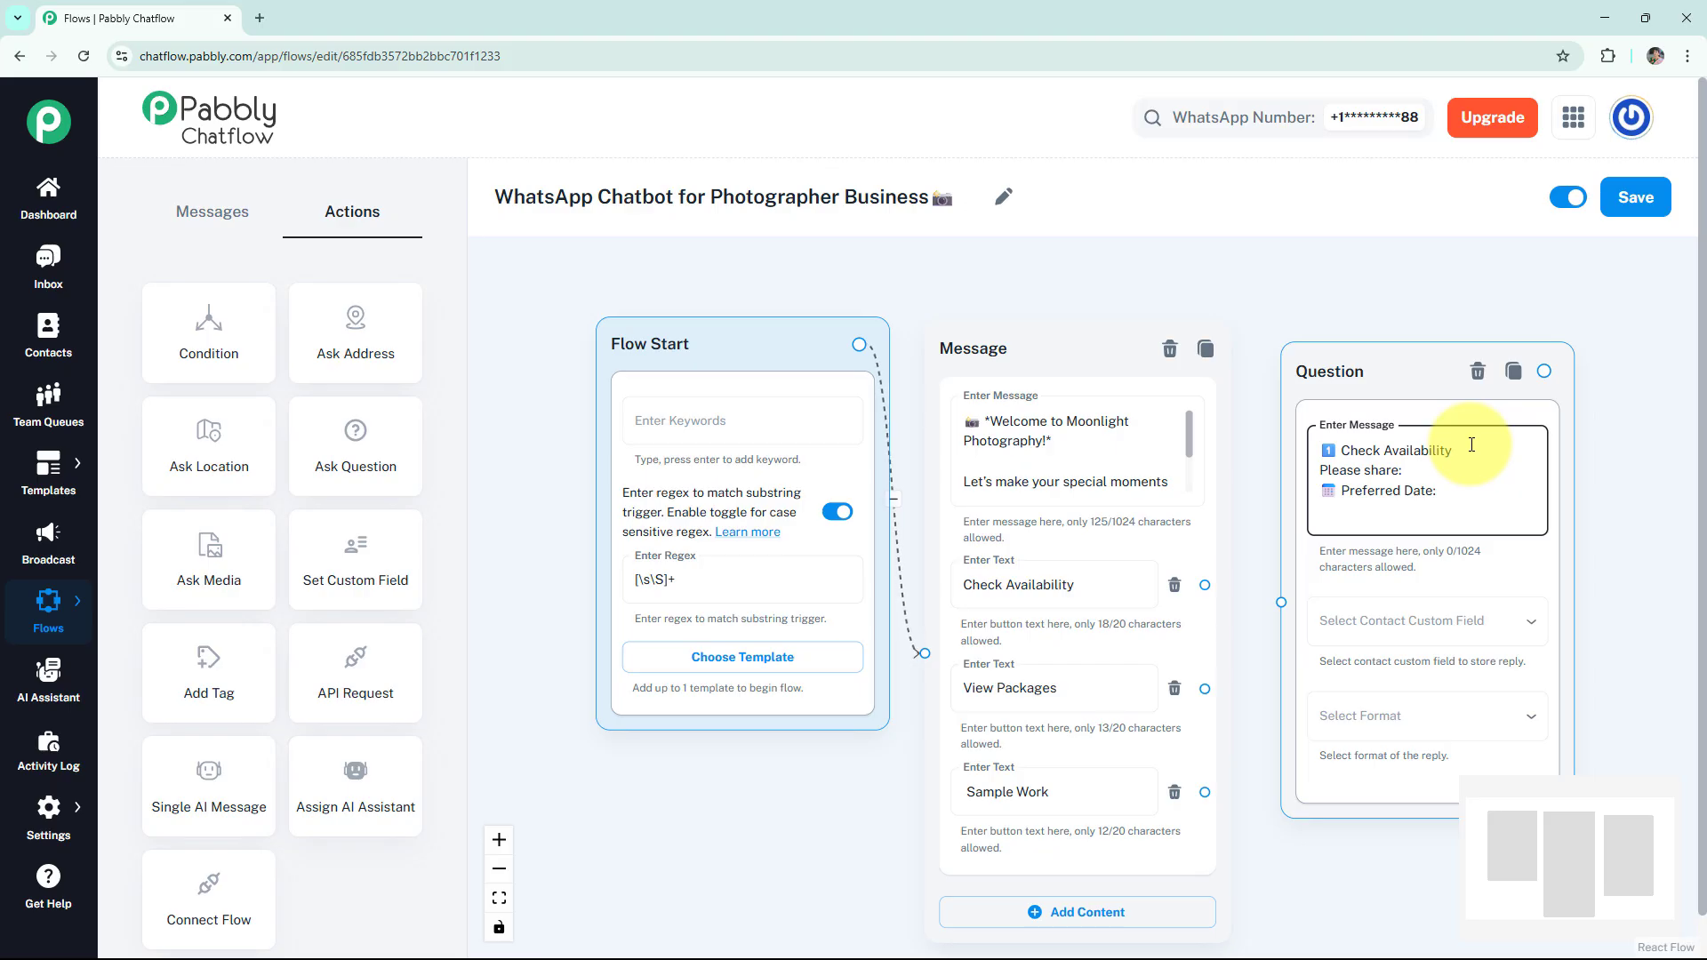
key(ctrl+a)
key(ctrl+v)
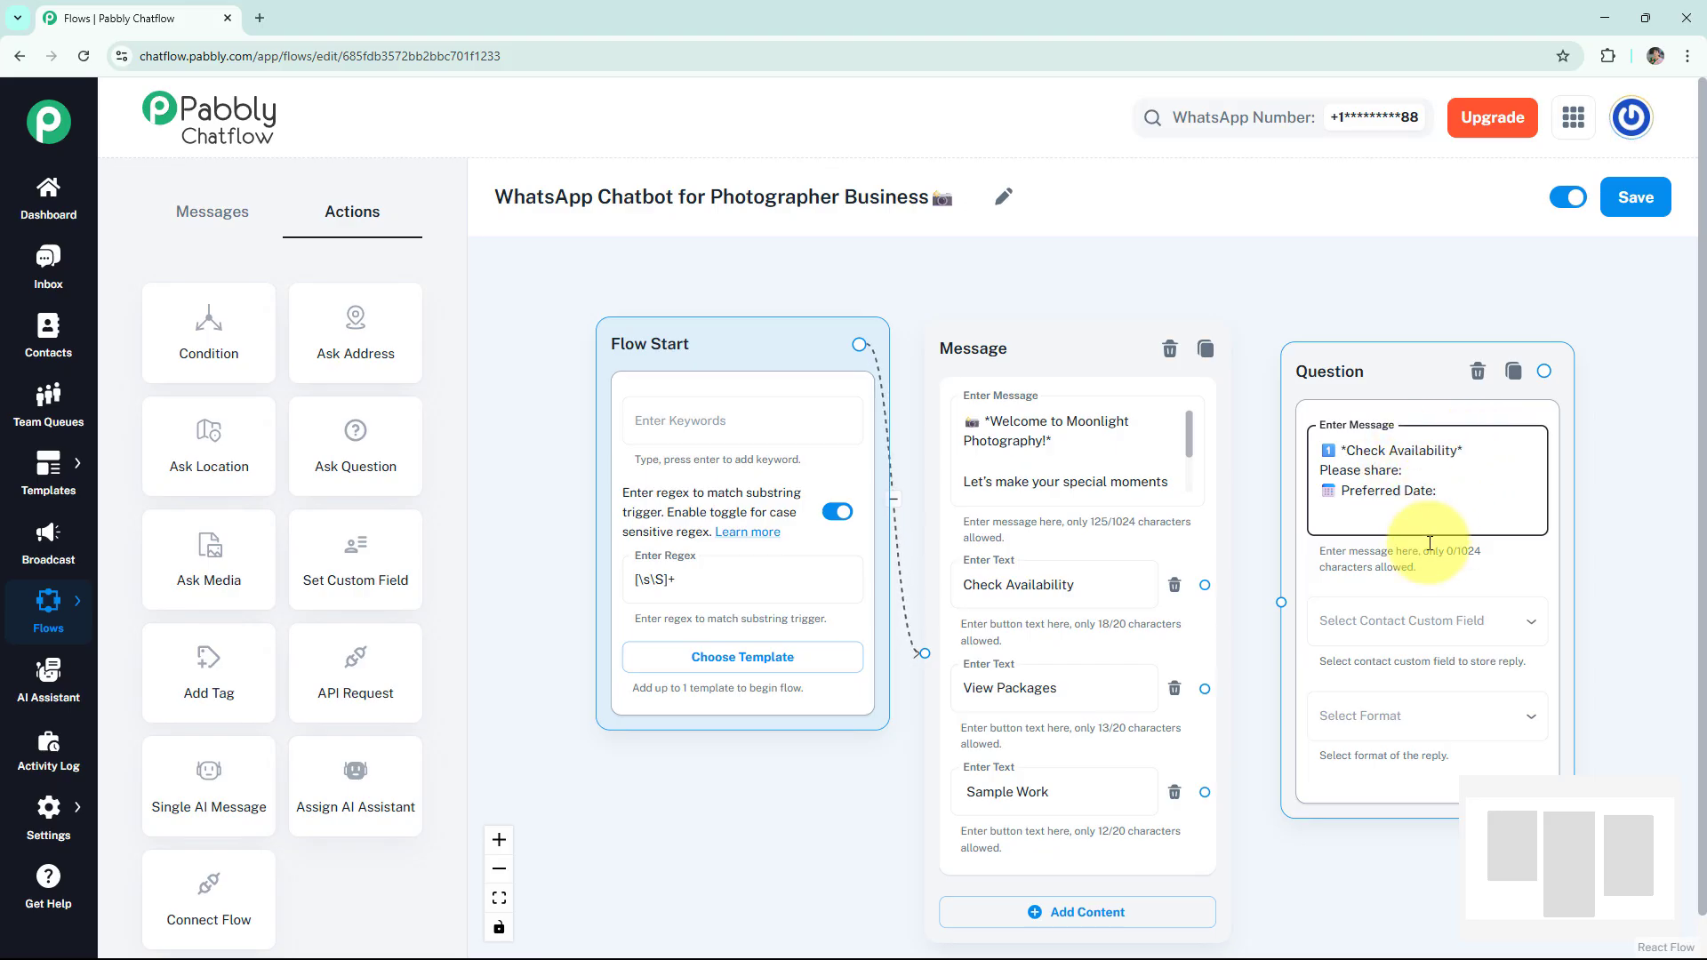
Store the reply in the Date custom field with Date format and 1 attempt, and connect the question to the Check Availability button.
click(1421, 621)
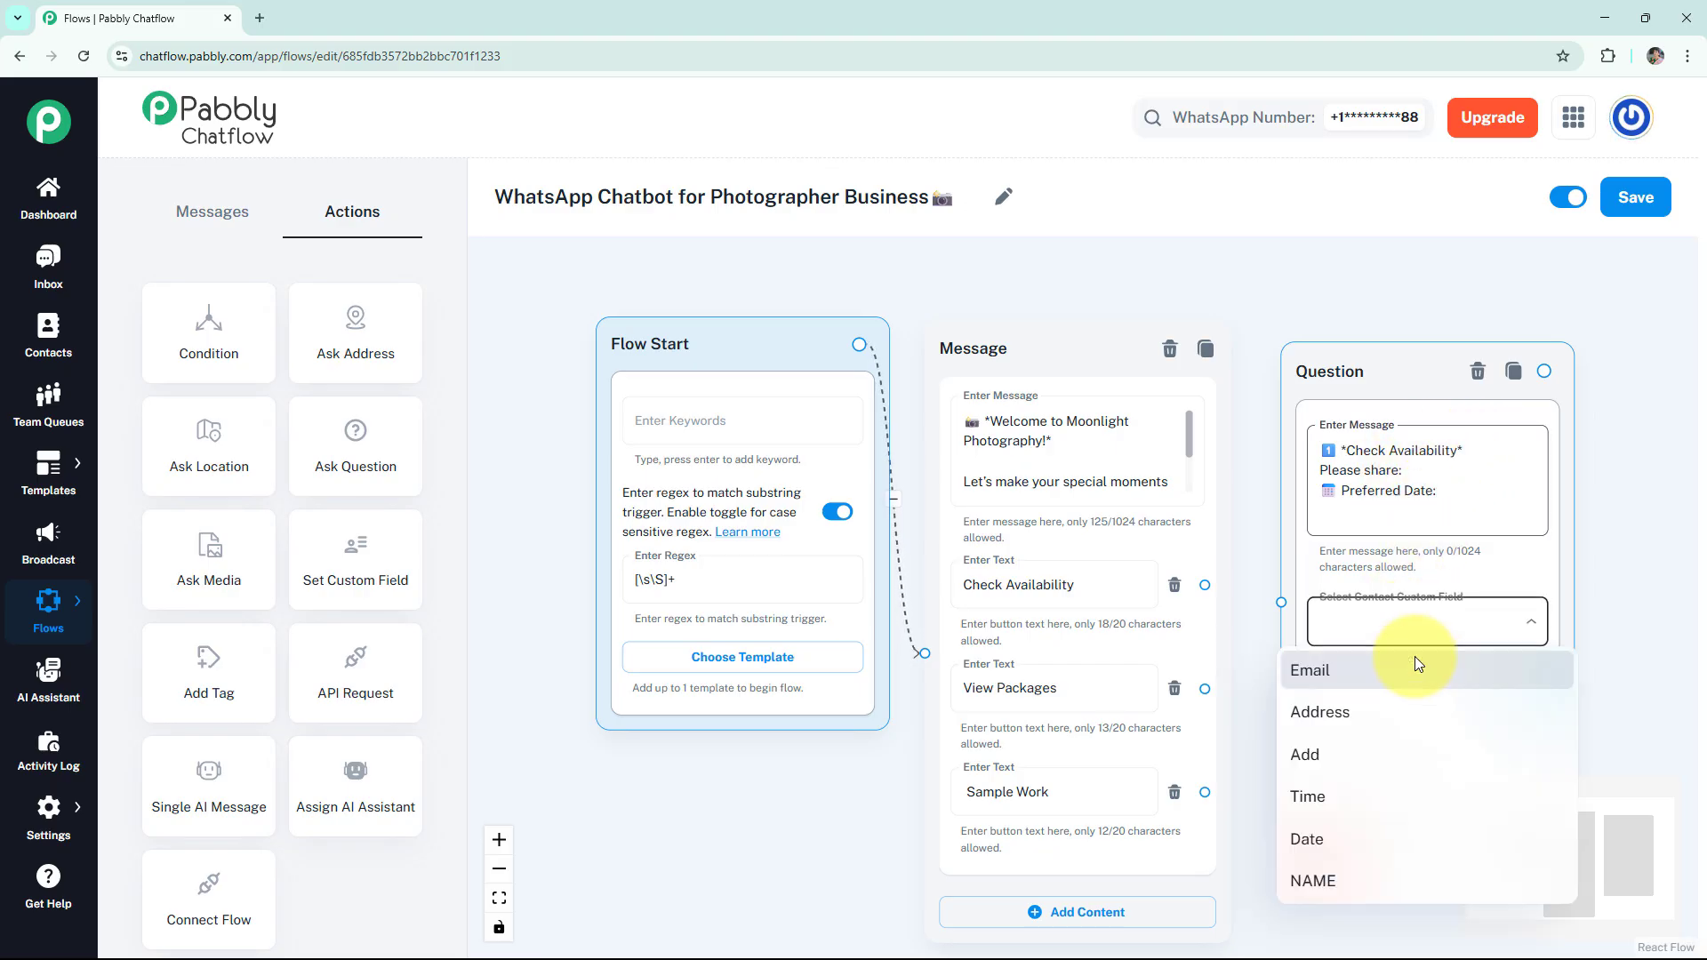
click(1353, 842)
click(1361, 712)
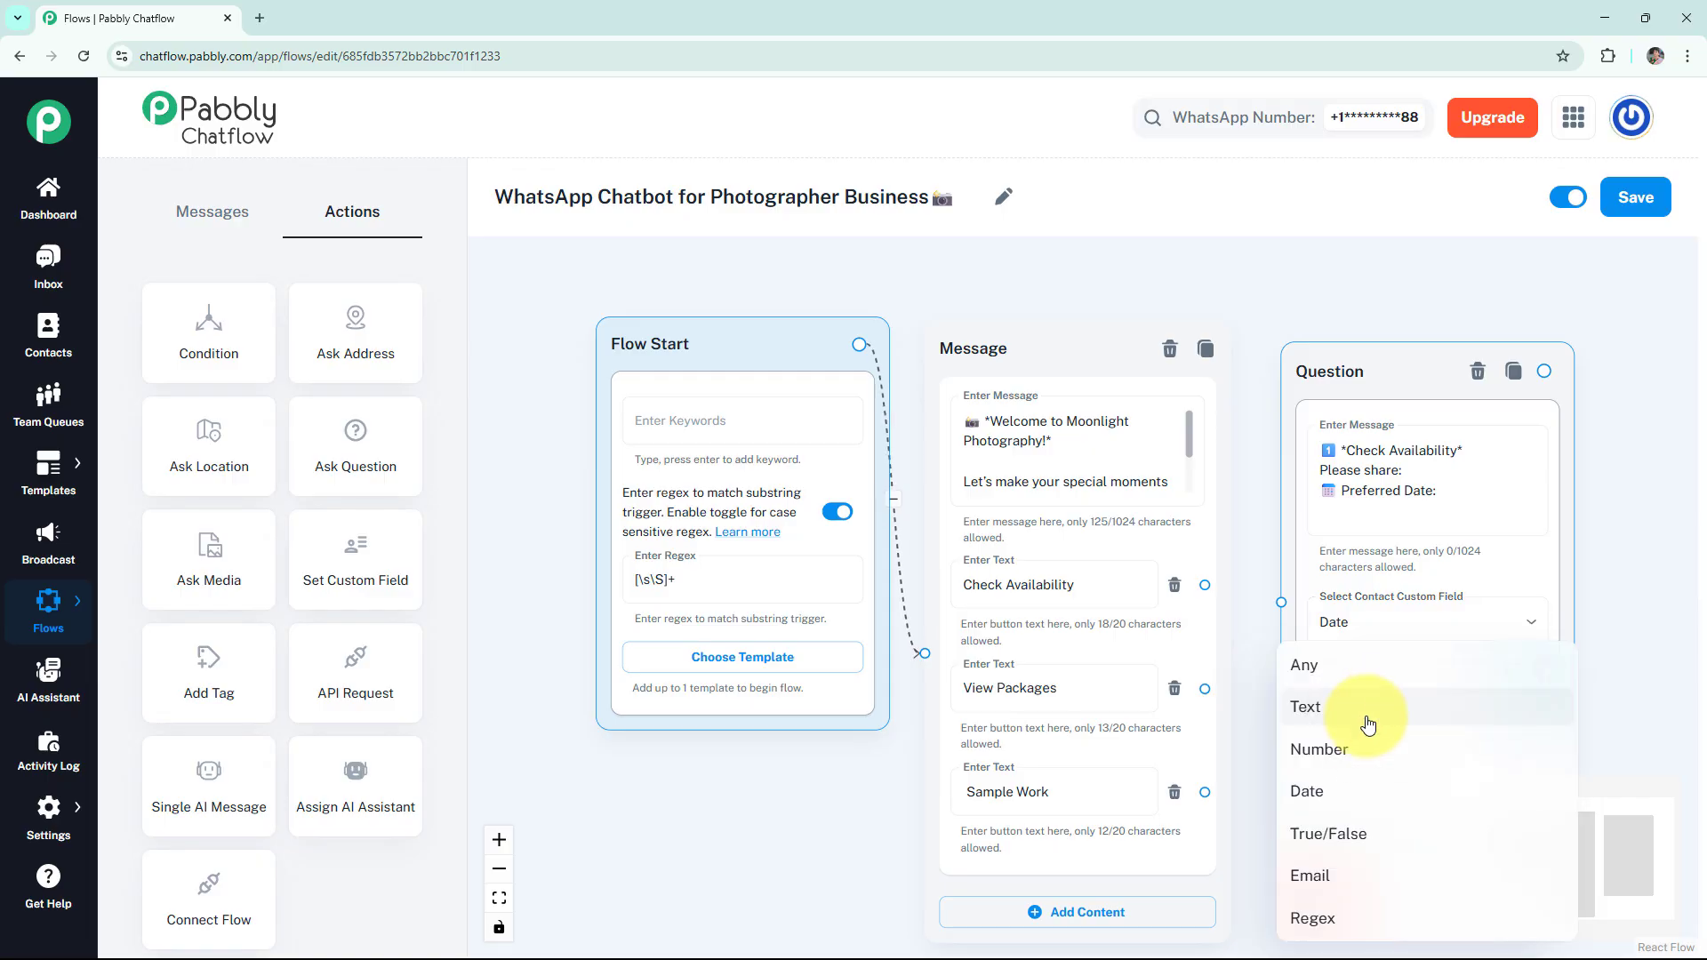
click(1312, 790)
click(1347, 811)
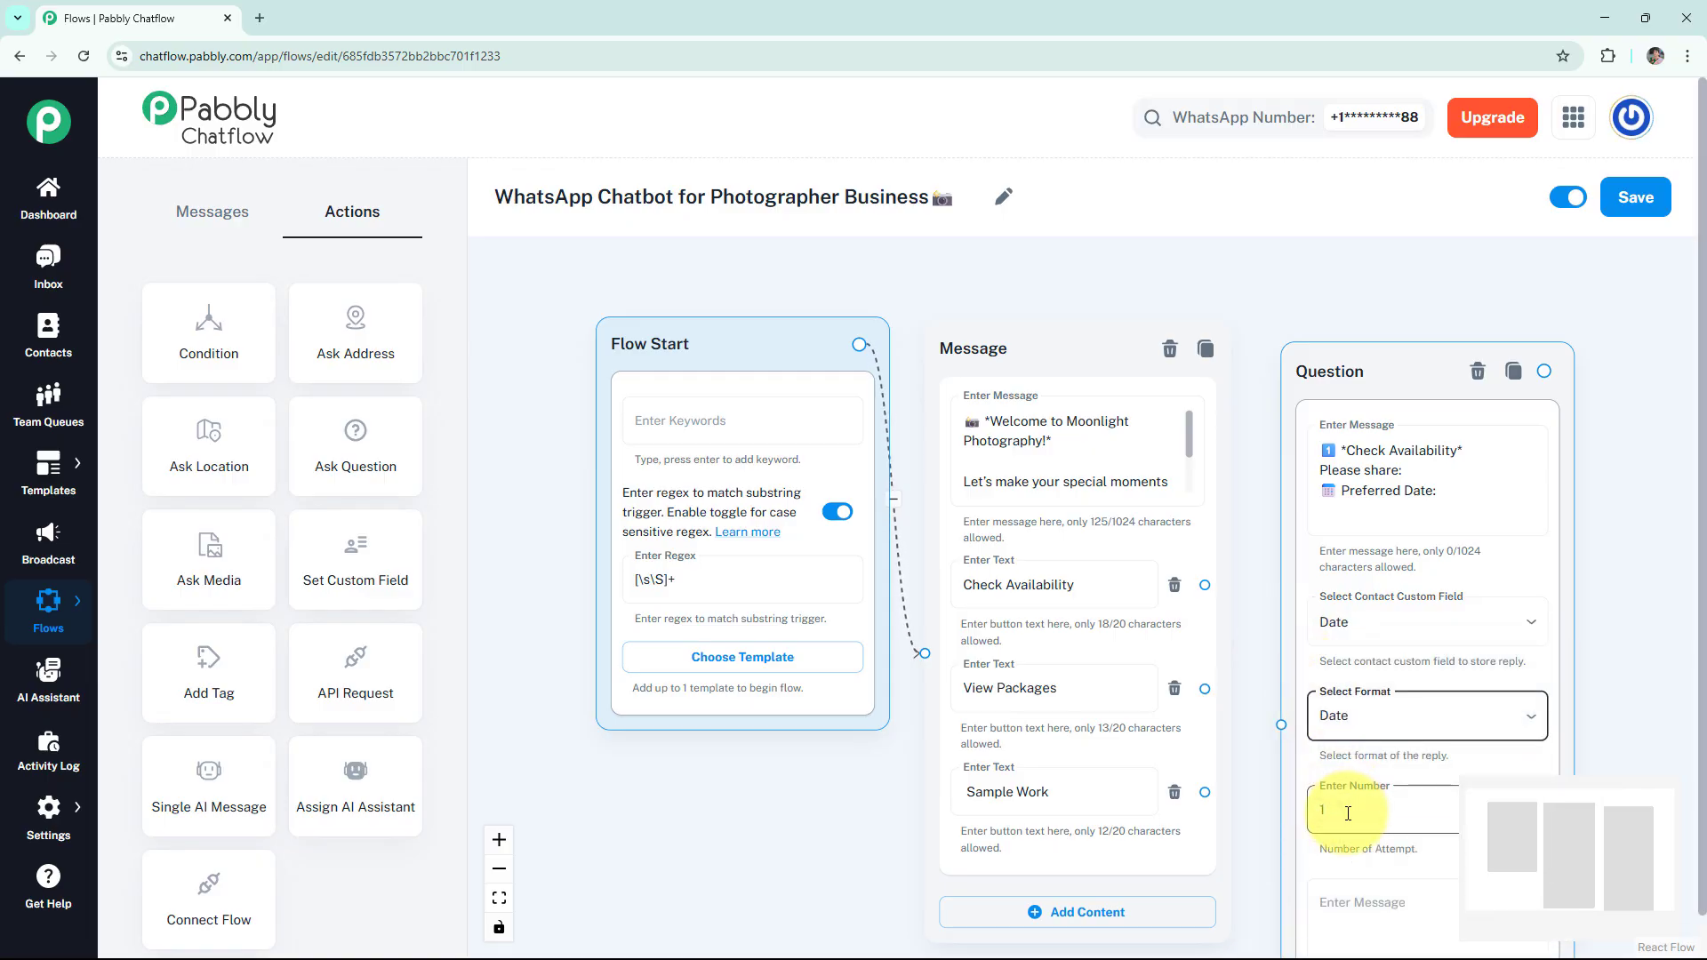
text(1)
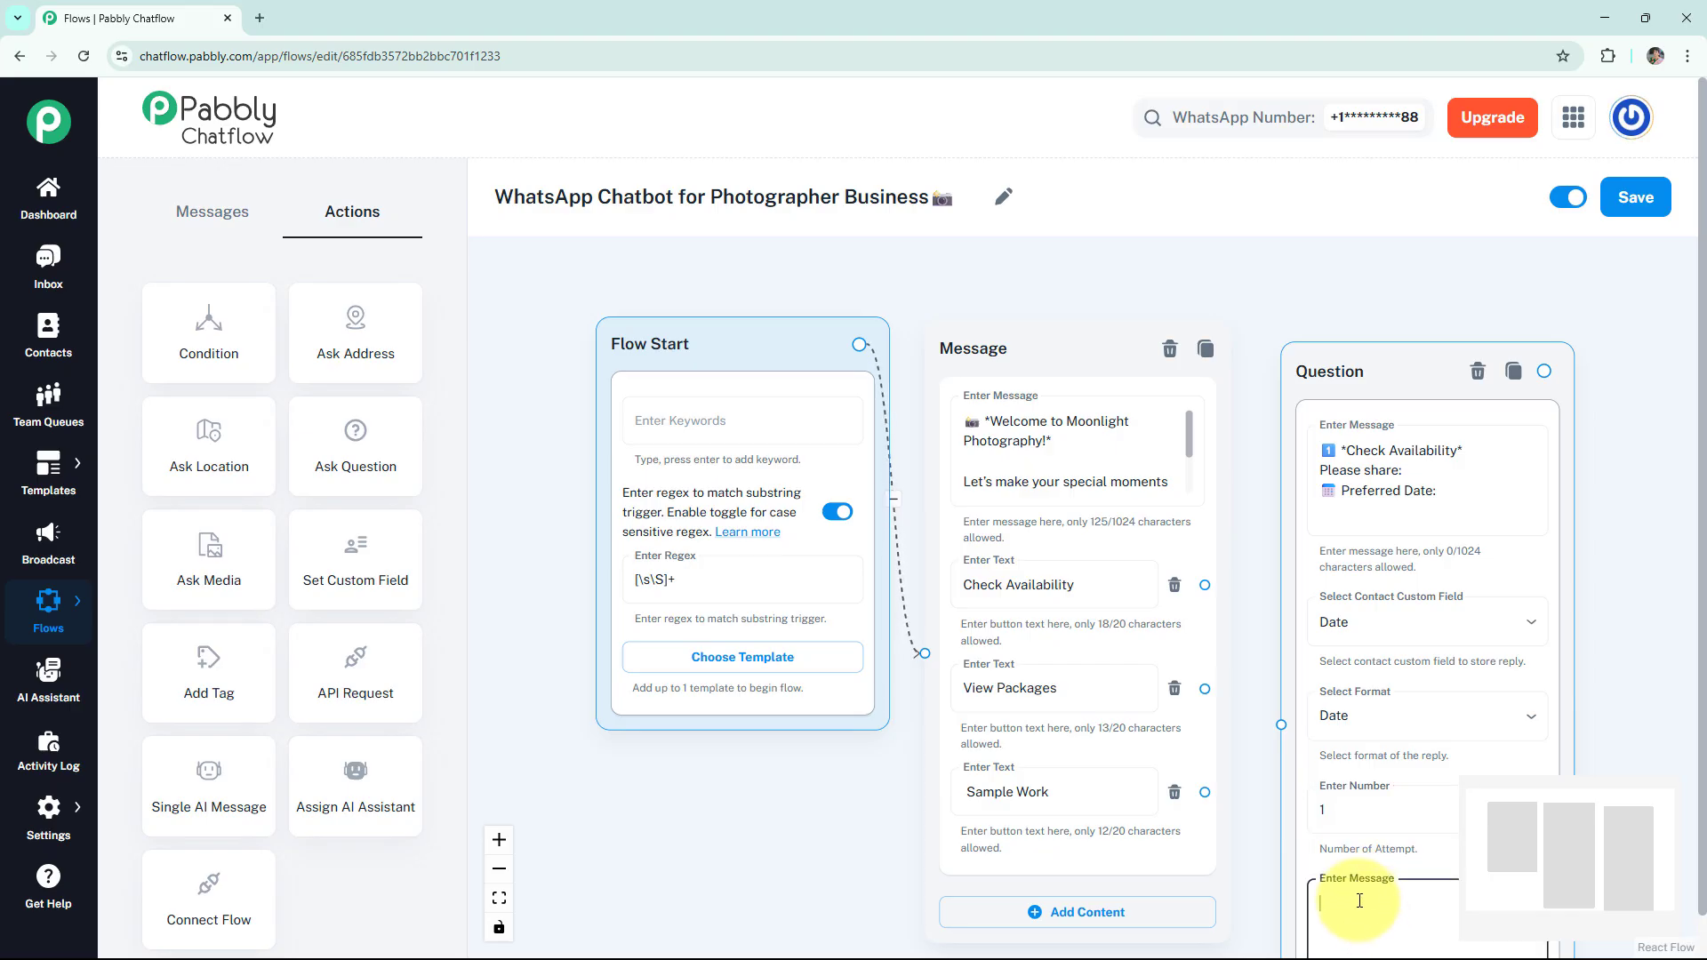
drag(1283, 723, 1204, 586)
click(1365, 622)
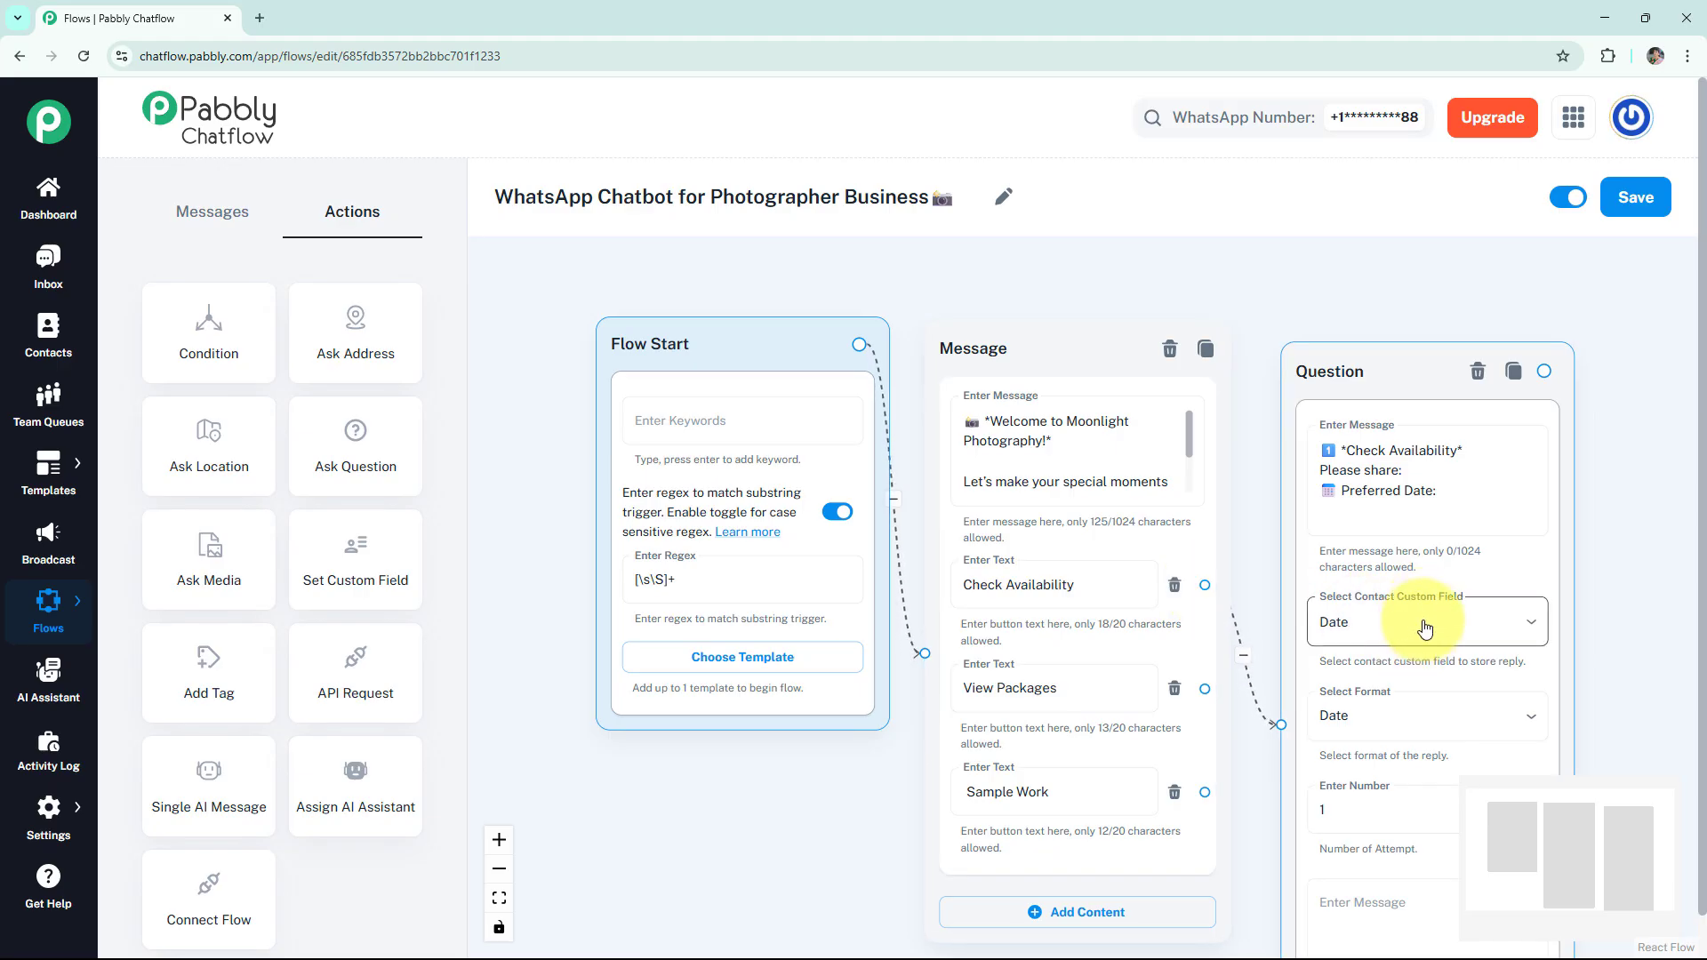
Add a second Ask Question node beside the first, reading "1️⃣ *Check Availability* Please share: 📍 Location:".
scroll(1426, 628, down, 1)
scroll(1423, 640, up, 2)
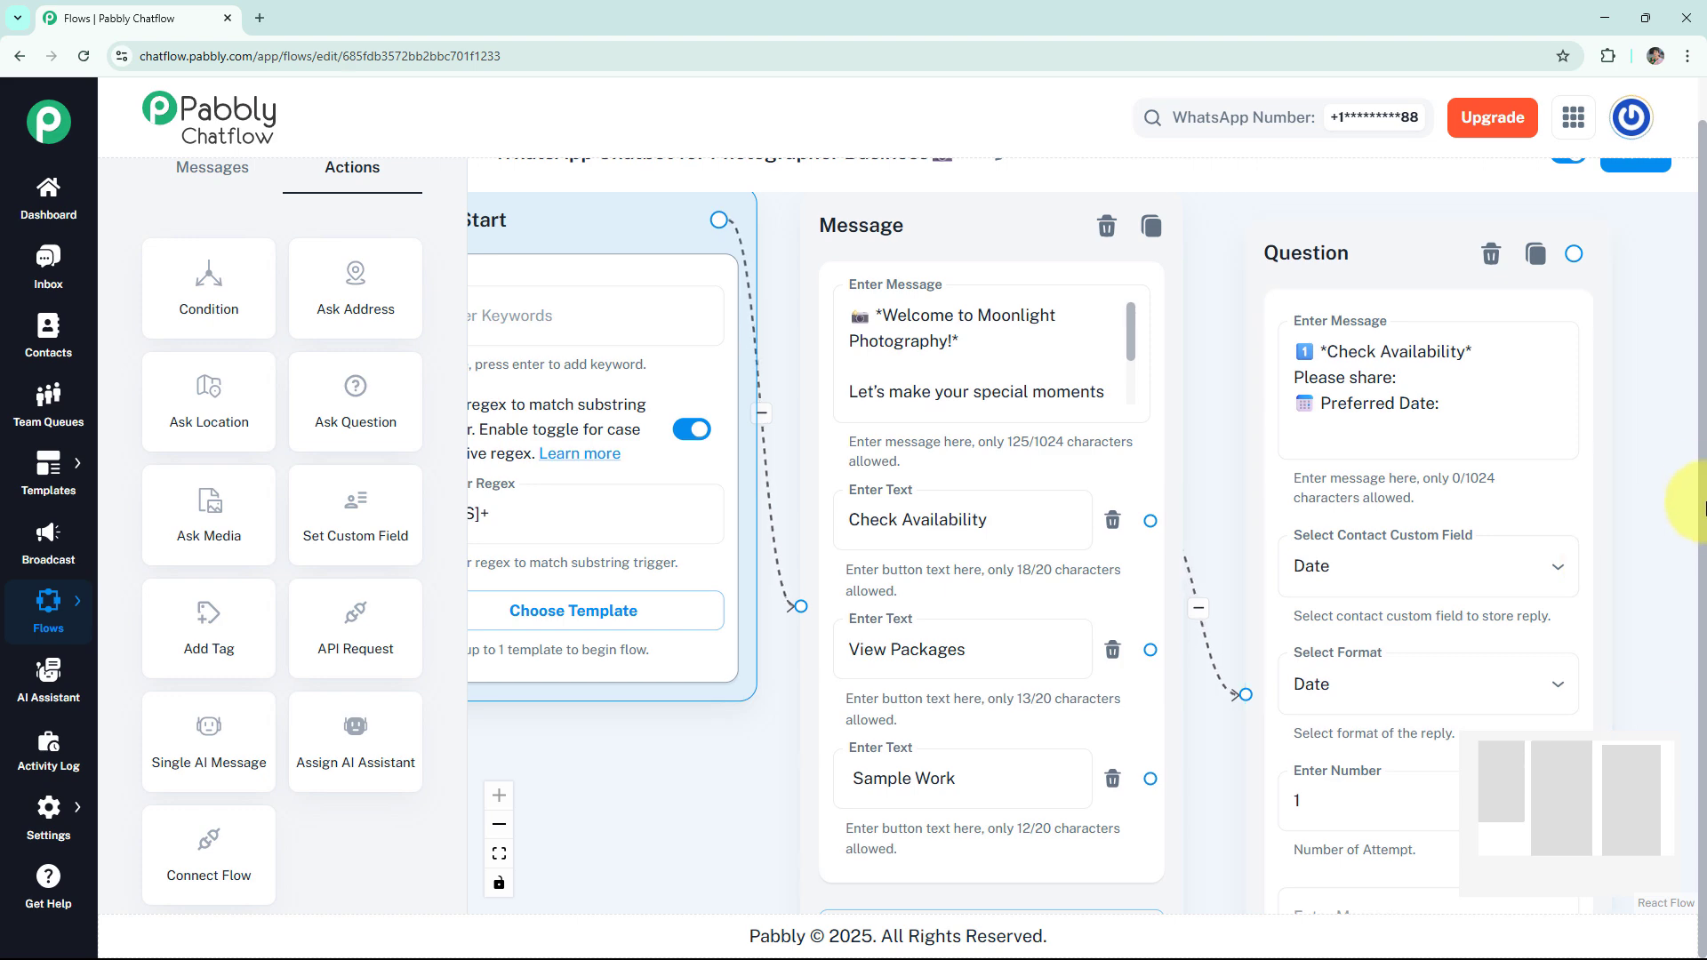
drag(1704, 508, 1408, 424)
scroll(1627, 459, down, 2)
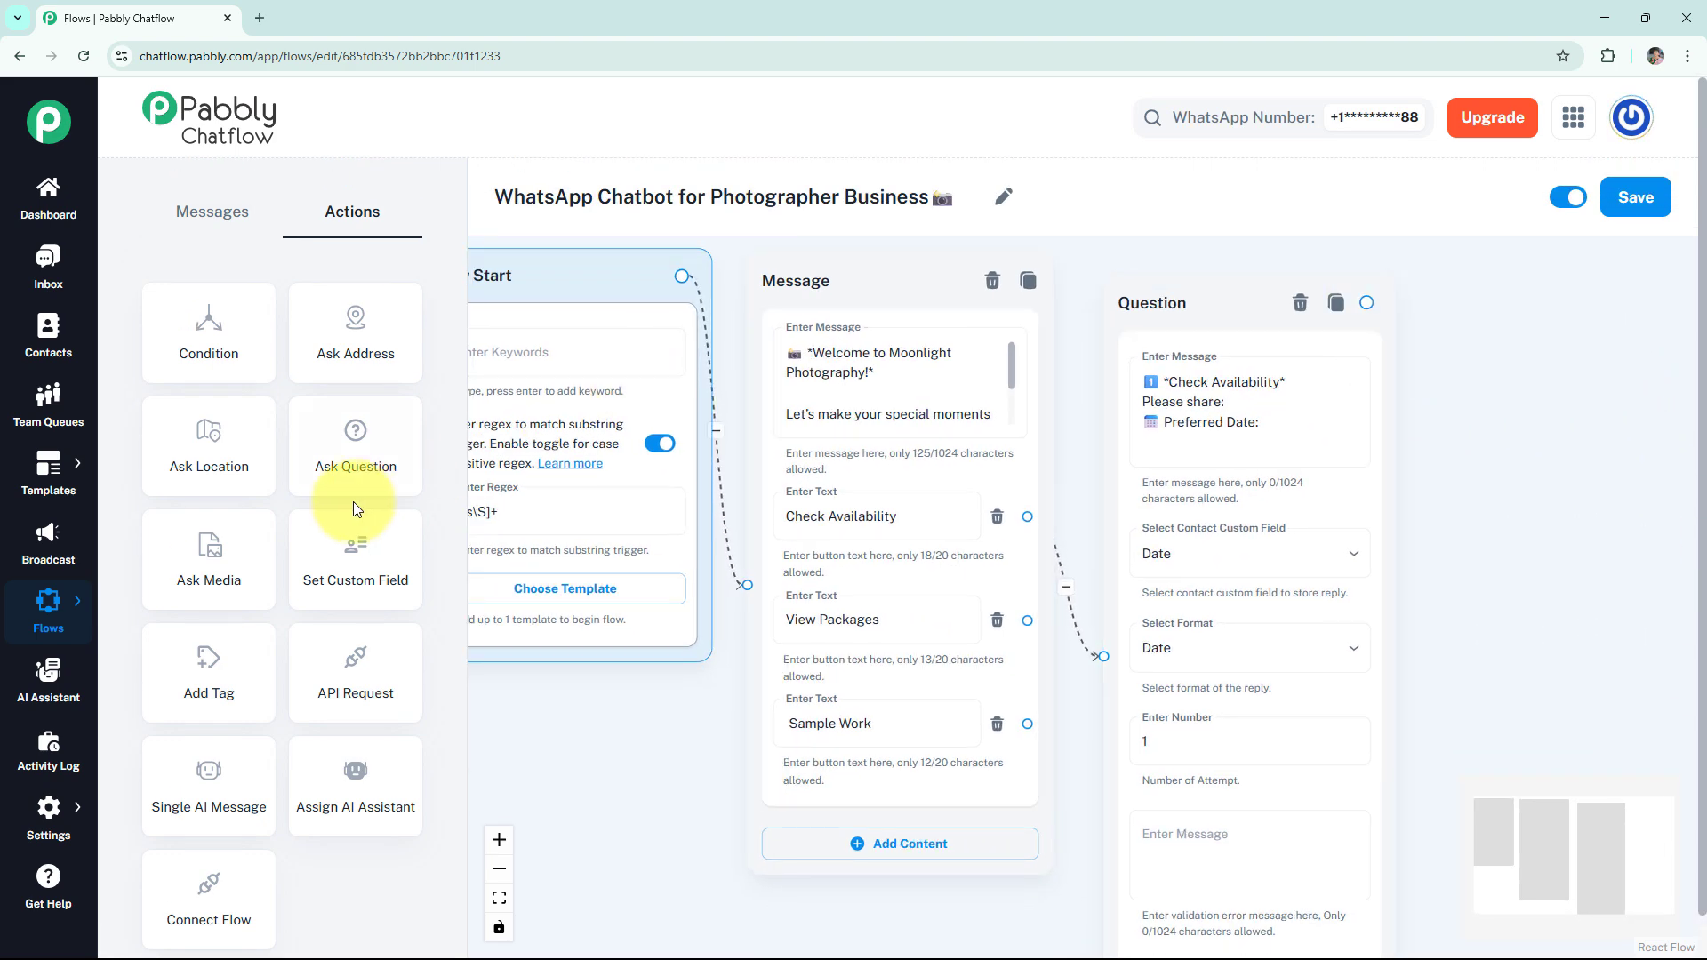
drag(323, 464, 1551, 366)
drag(1458, 331, 1549, 370)
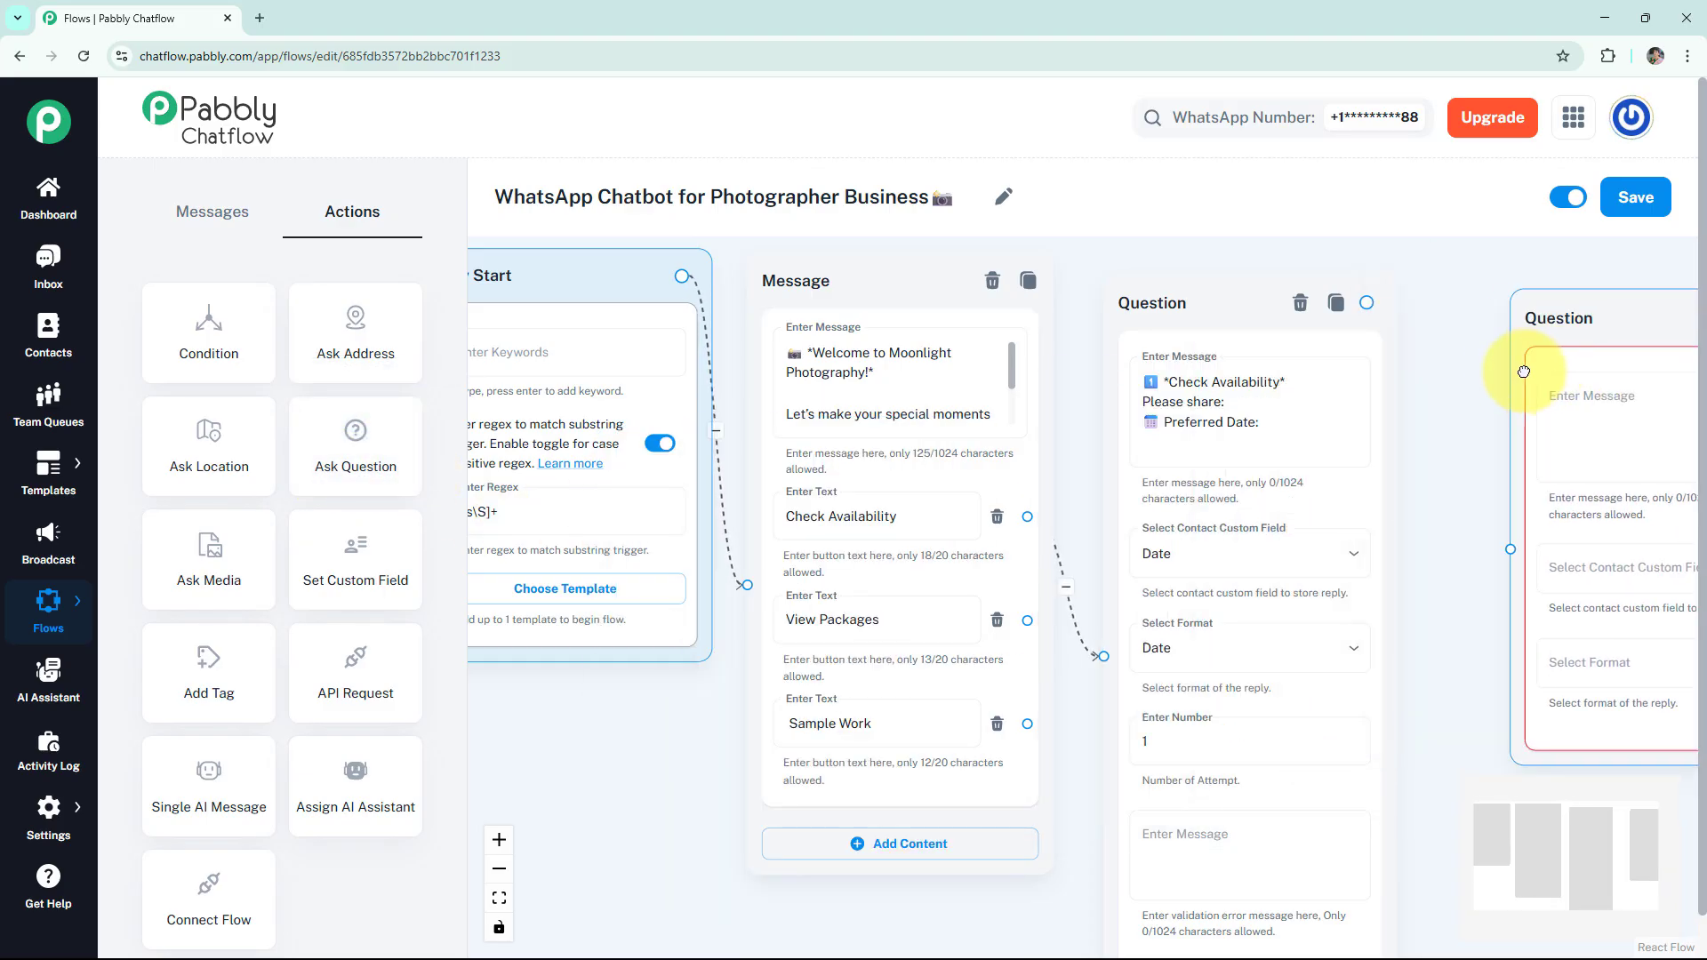
drag(1524, 370, 1493, 370)
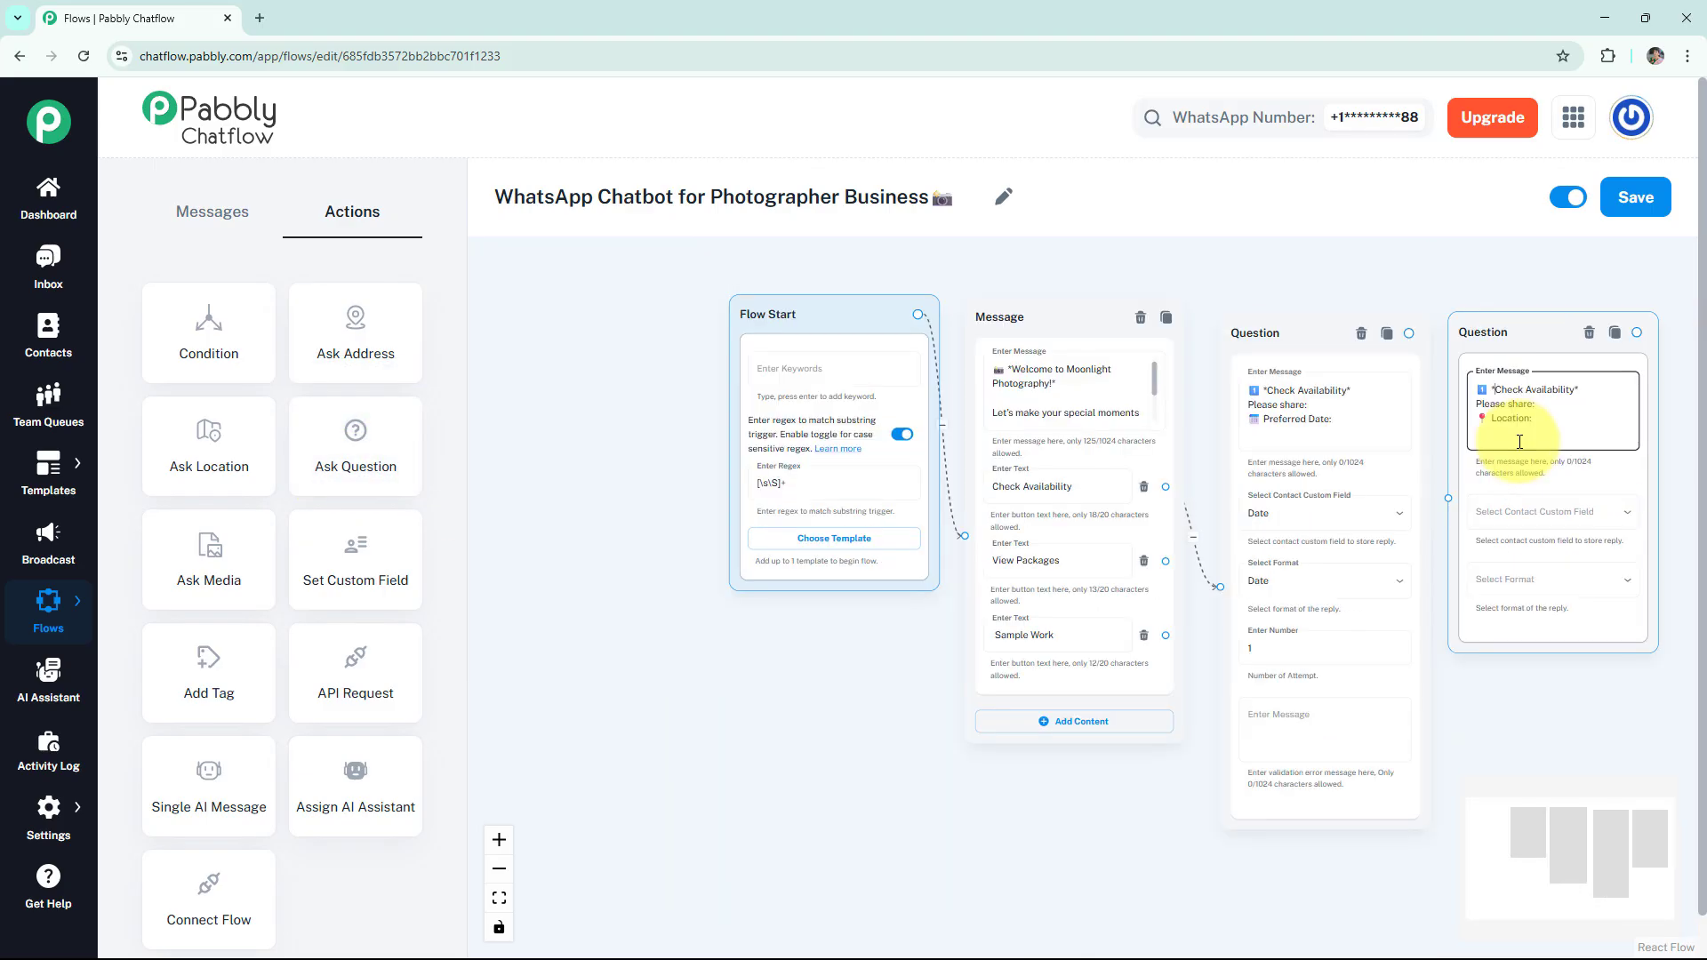
Connect the Location question to the Preferred Date question and store its reply in the Address custom field with the Any format.
click(1452, 484)
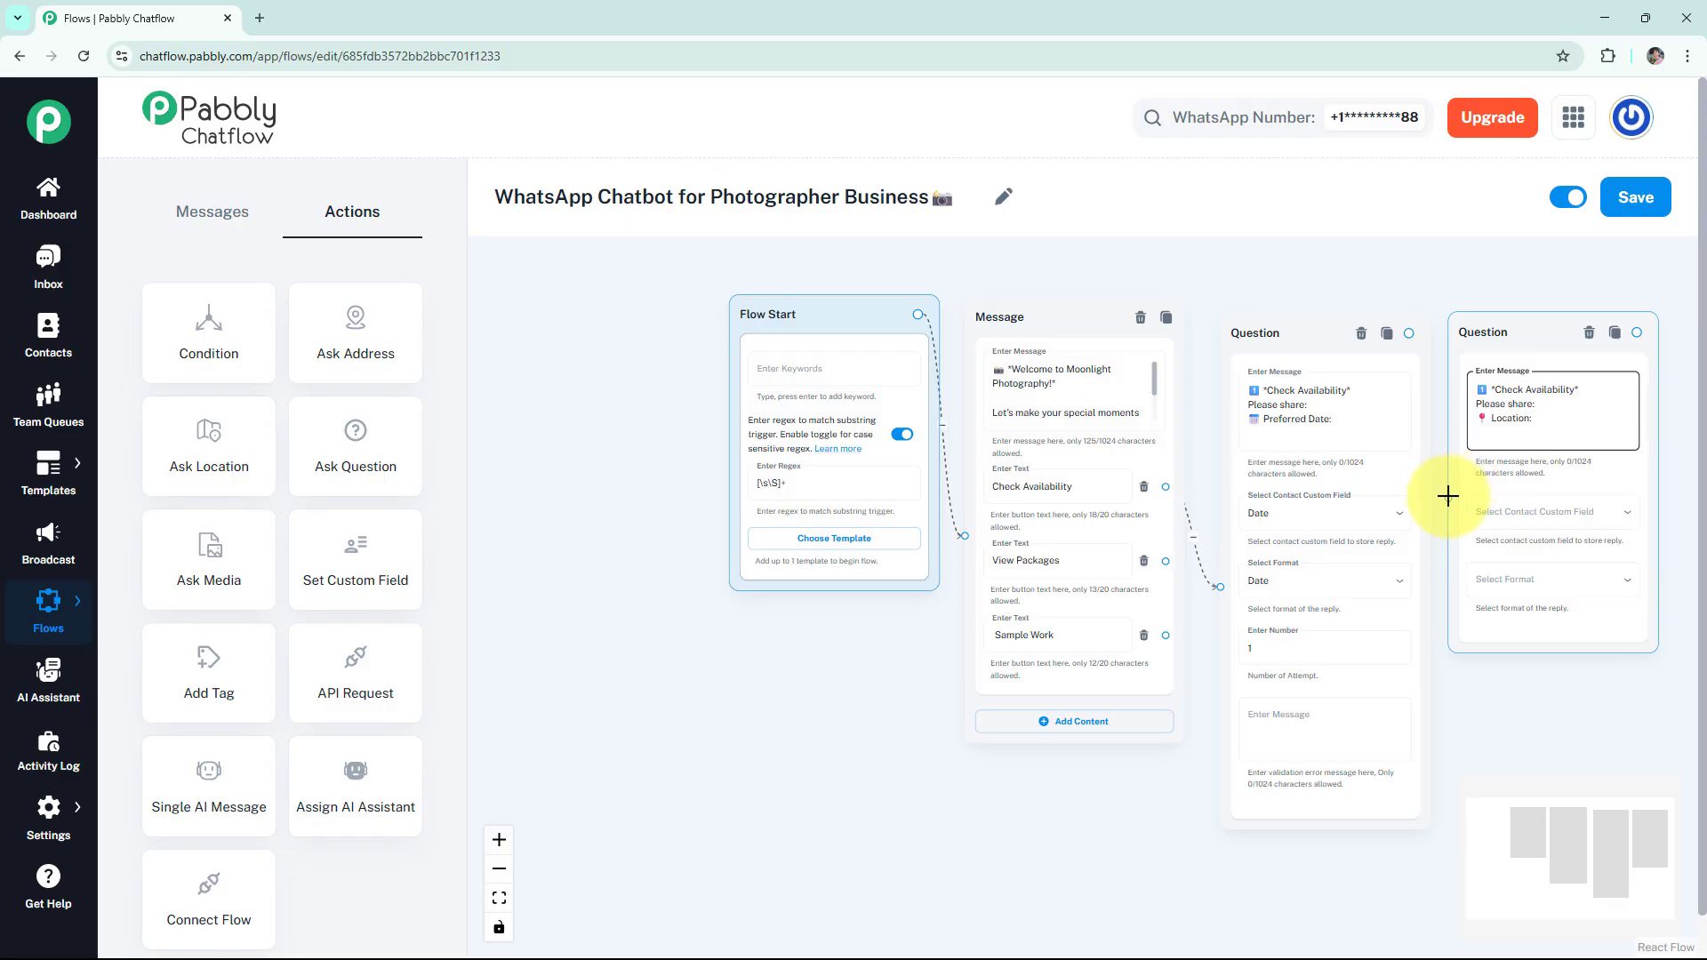
scroll(1426, 275, up, 1)
drag(1426, 275, 1256, 324)
click(1388, 564)
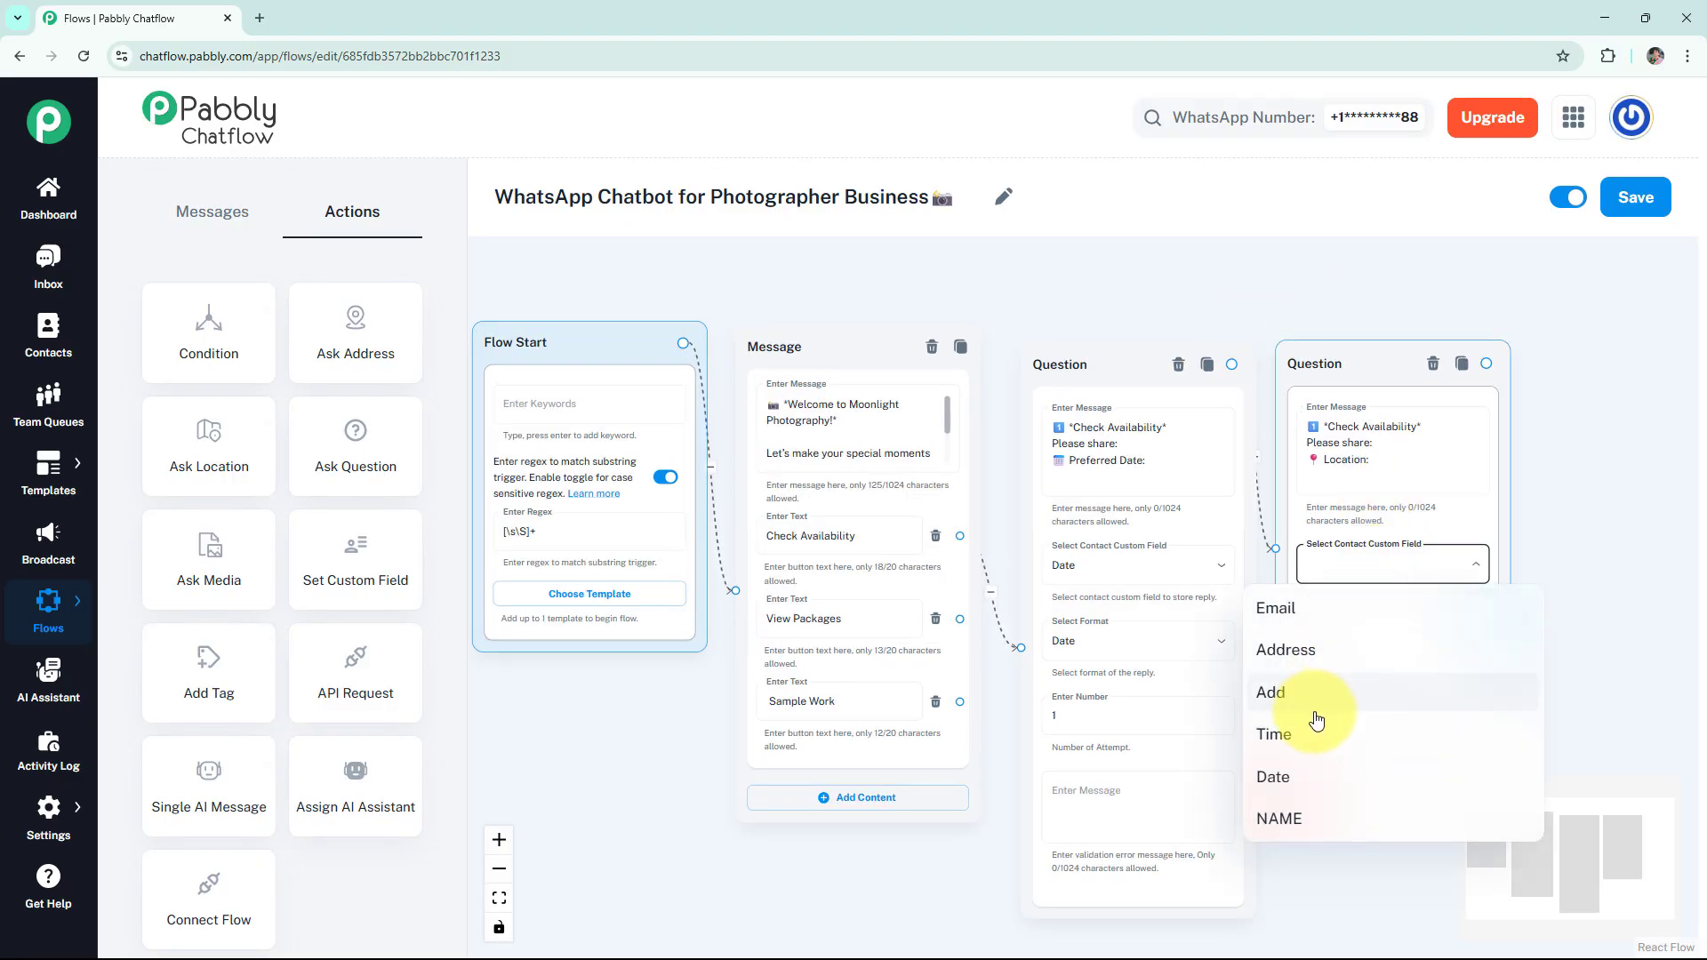
click(1325, 650)
click(1357, 634)
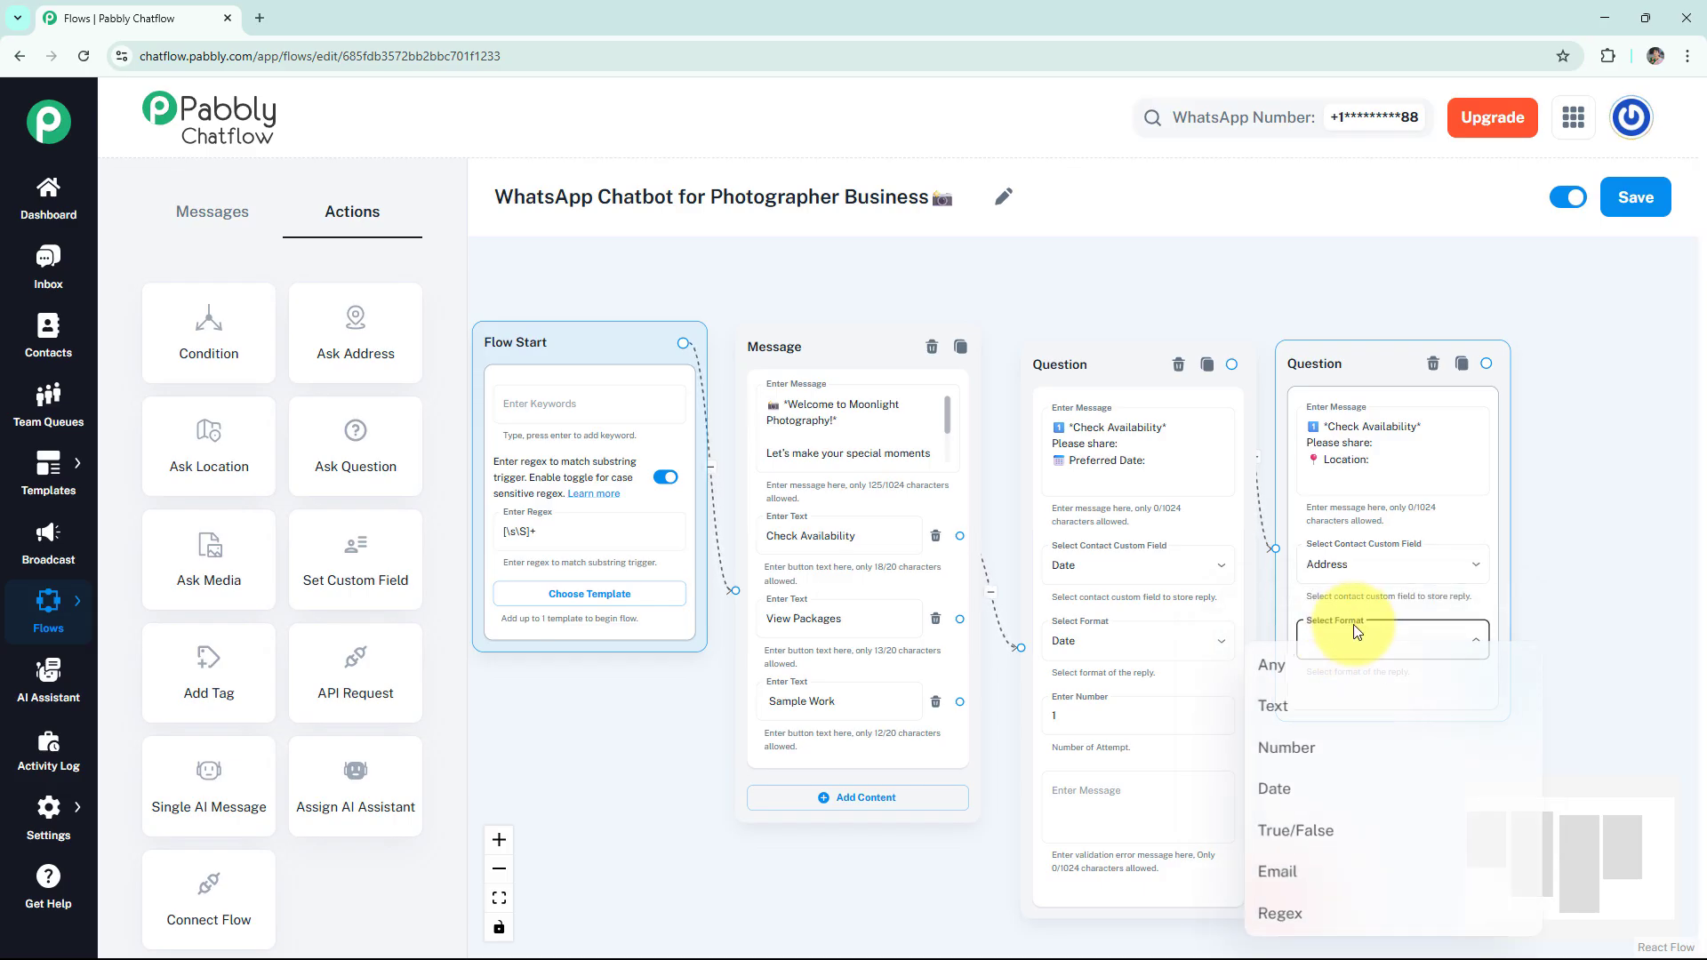
click(1316, 668)
Add a connected text message node after the Location question, reading "I'll confirm my availability on $Date for $ Address in a moment! 📷".
drag(1487, 363, 1603, 364)
click(1591, 384)
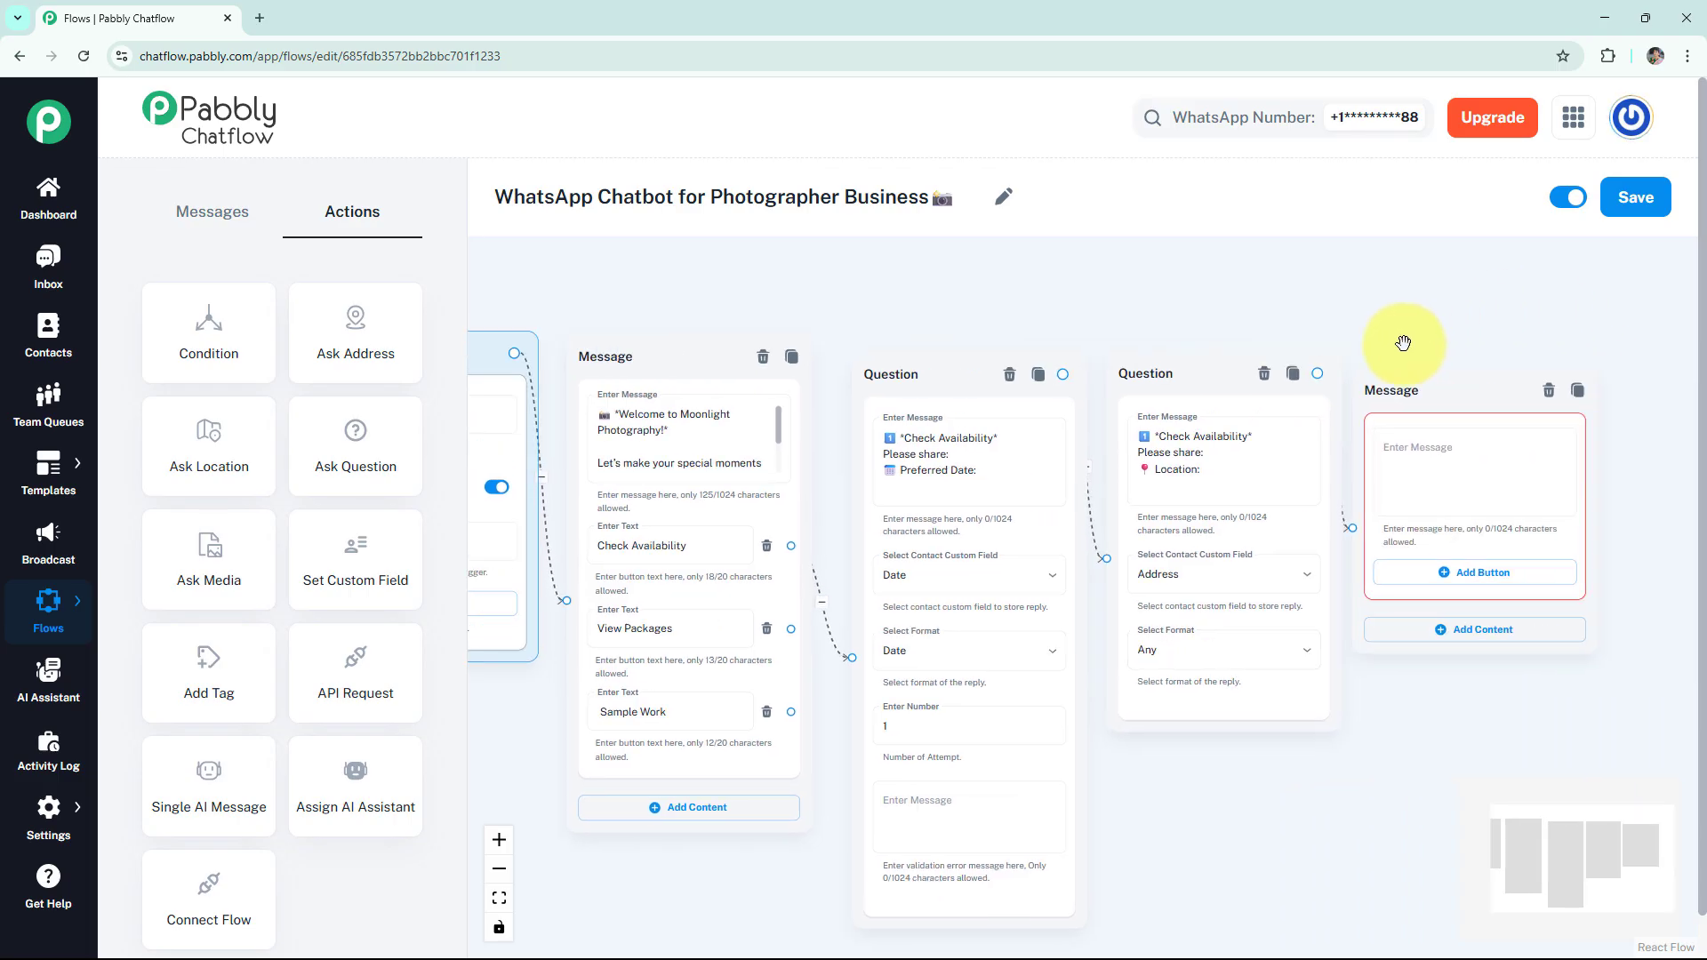
click(1456, 443)
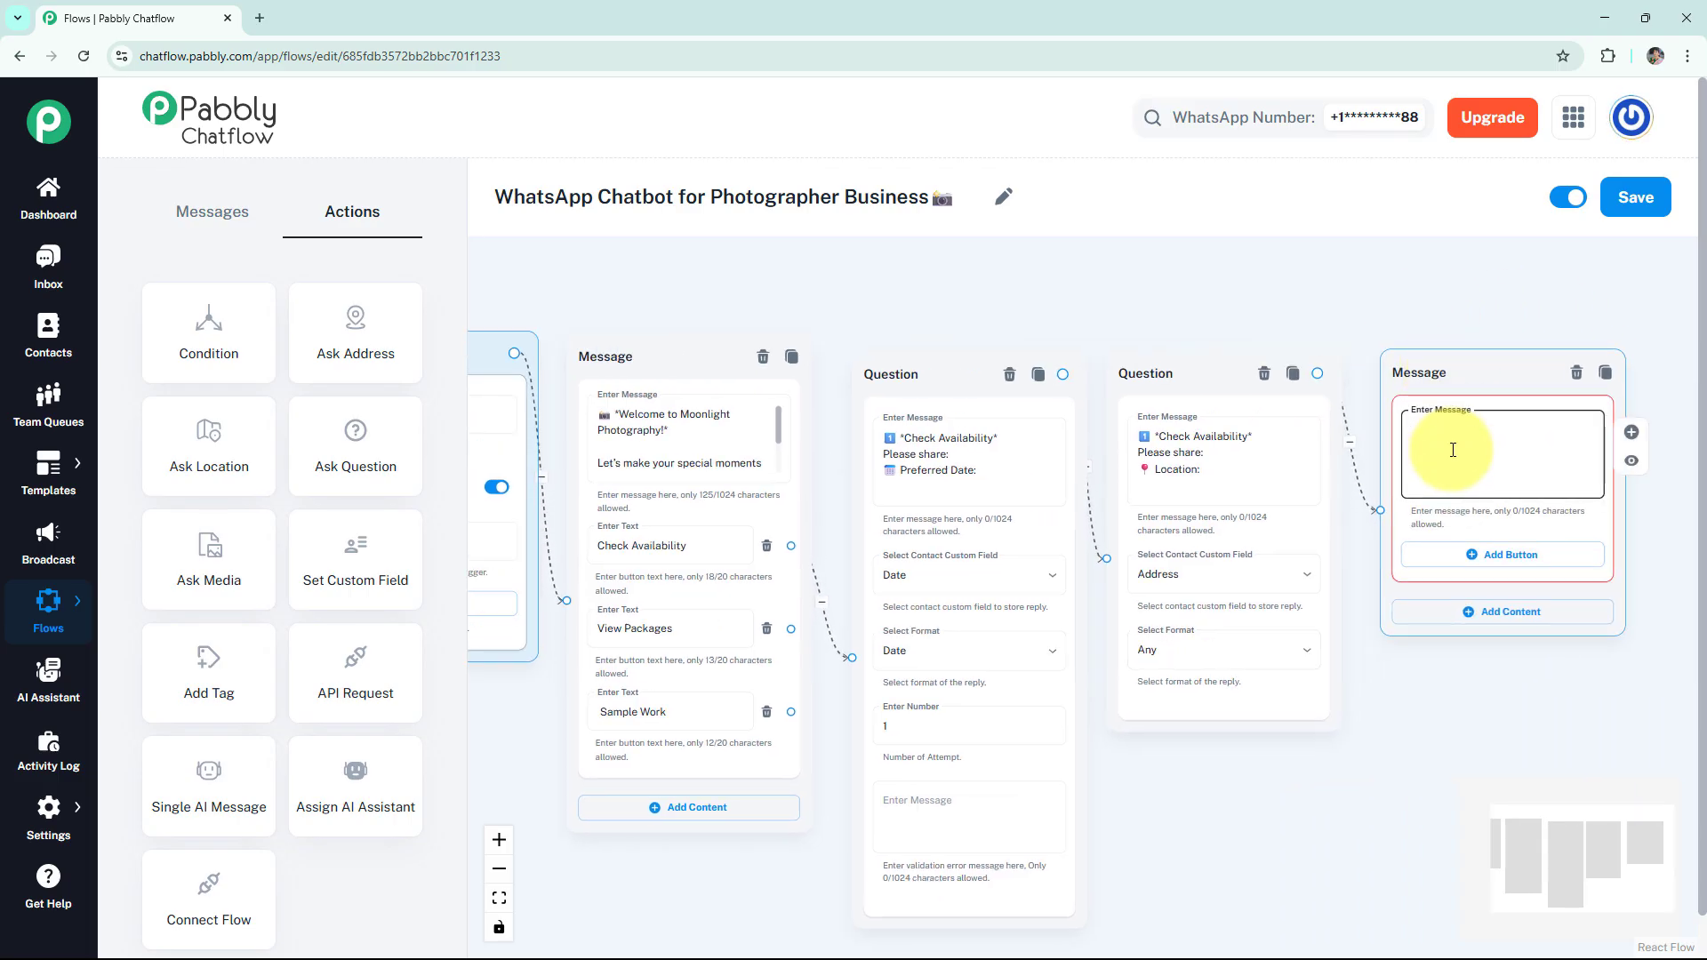
text(I'll confirm my availability on $Date for $ Address in a moment! 📷)
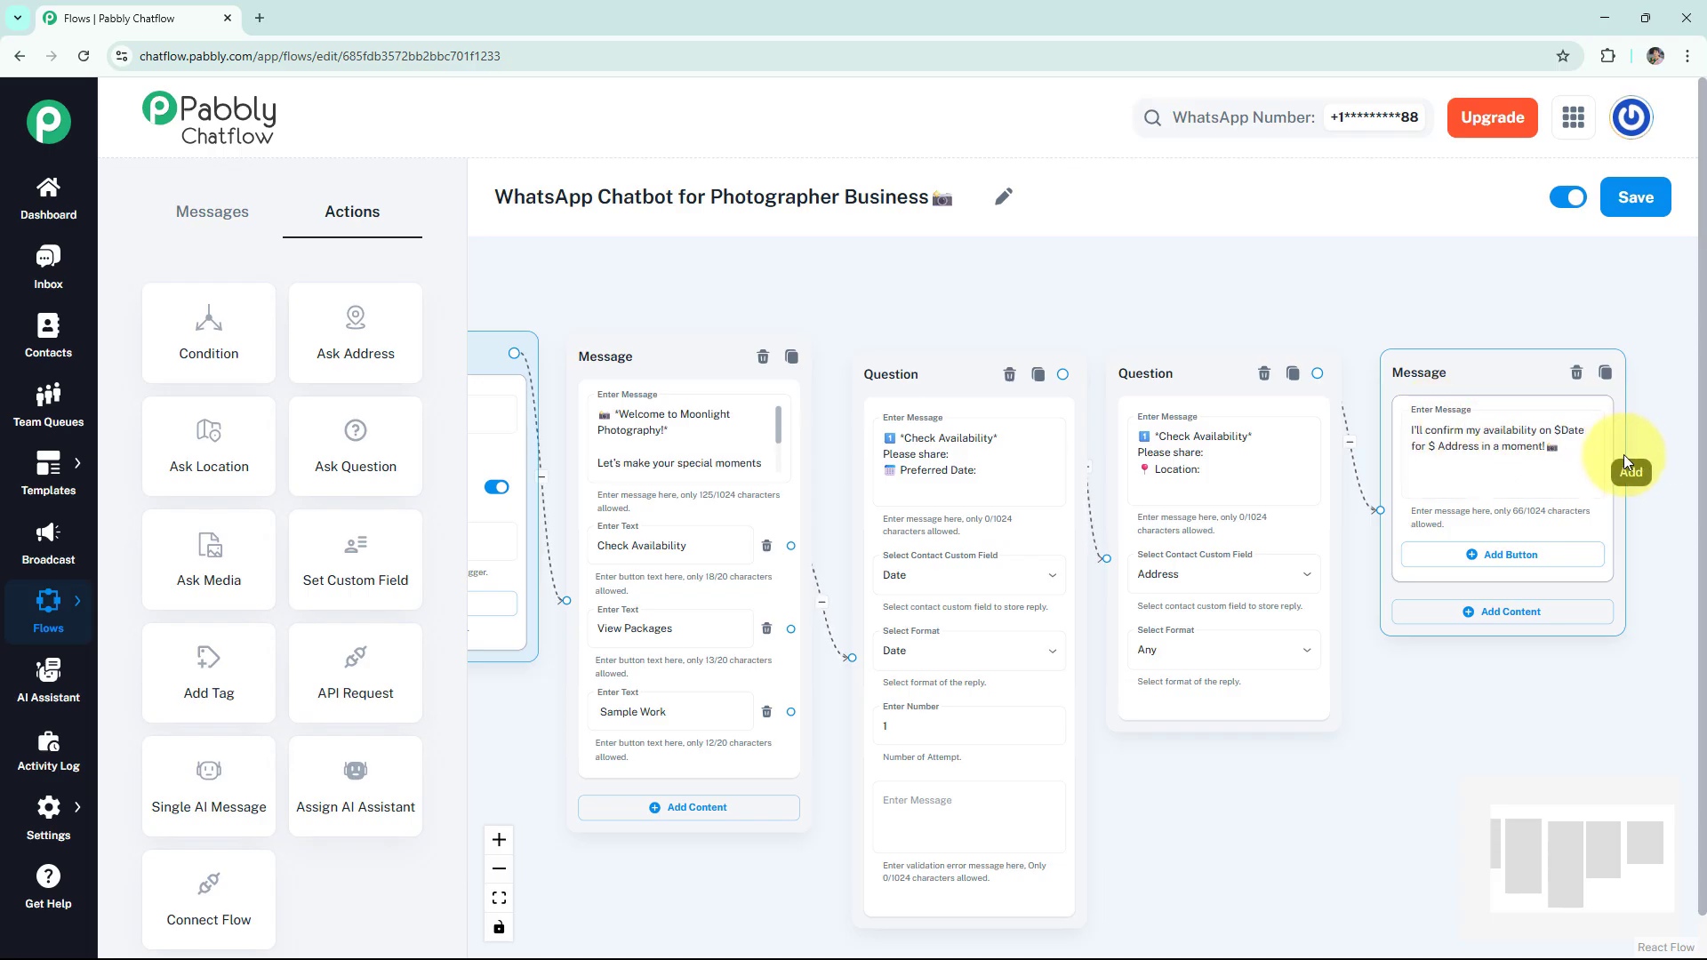
Preview the confirmation message and rewrite its placeholders as "*$Date for $Address*".
click(1633, 472)
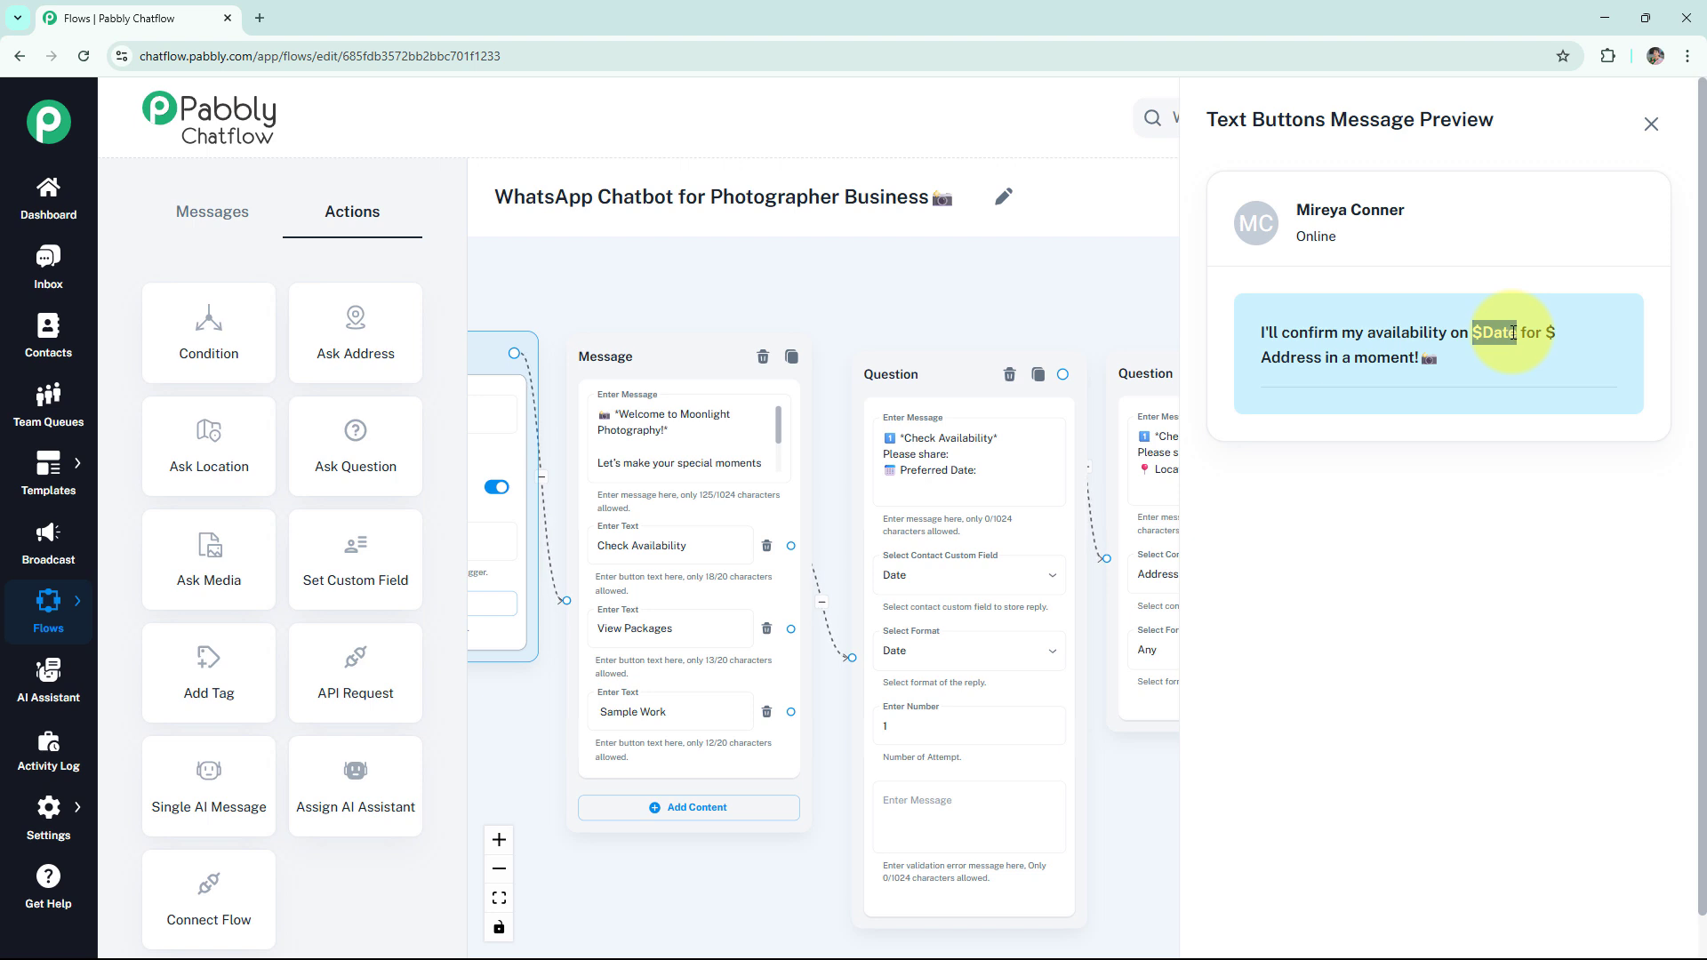
drag(1323, 359, 1210, 368)
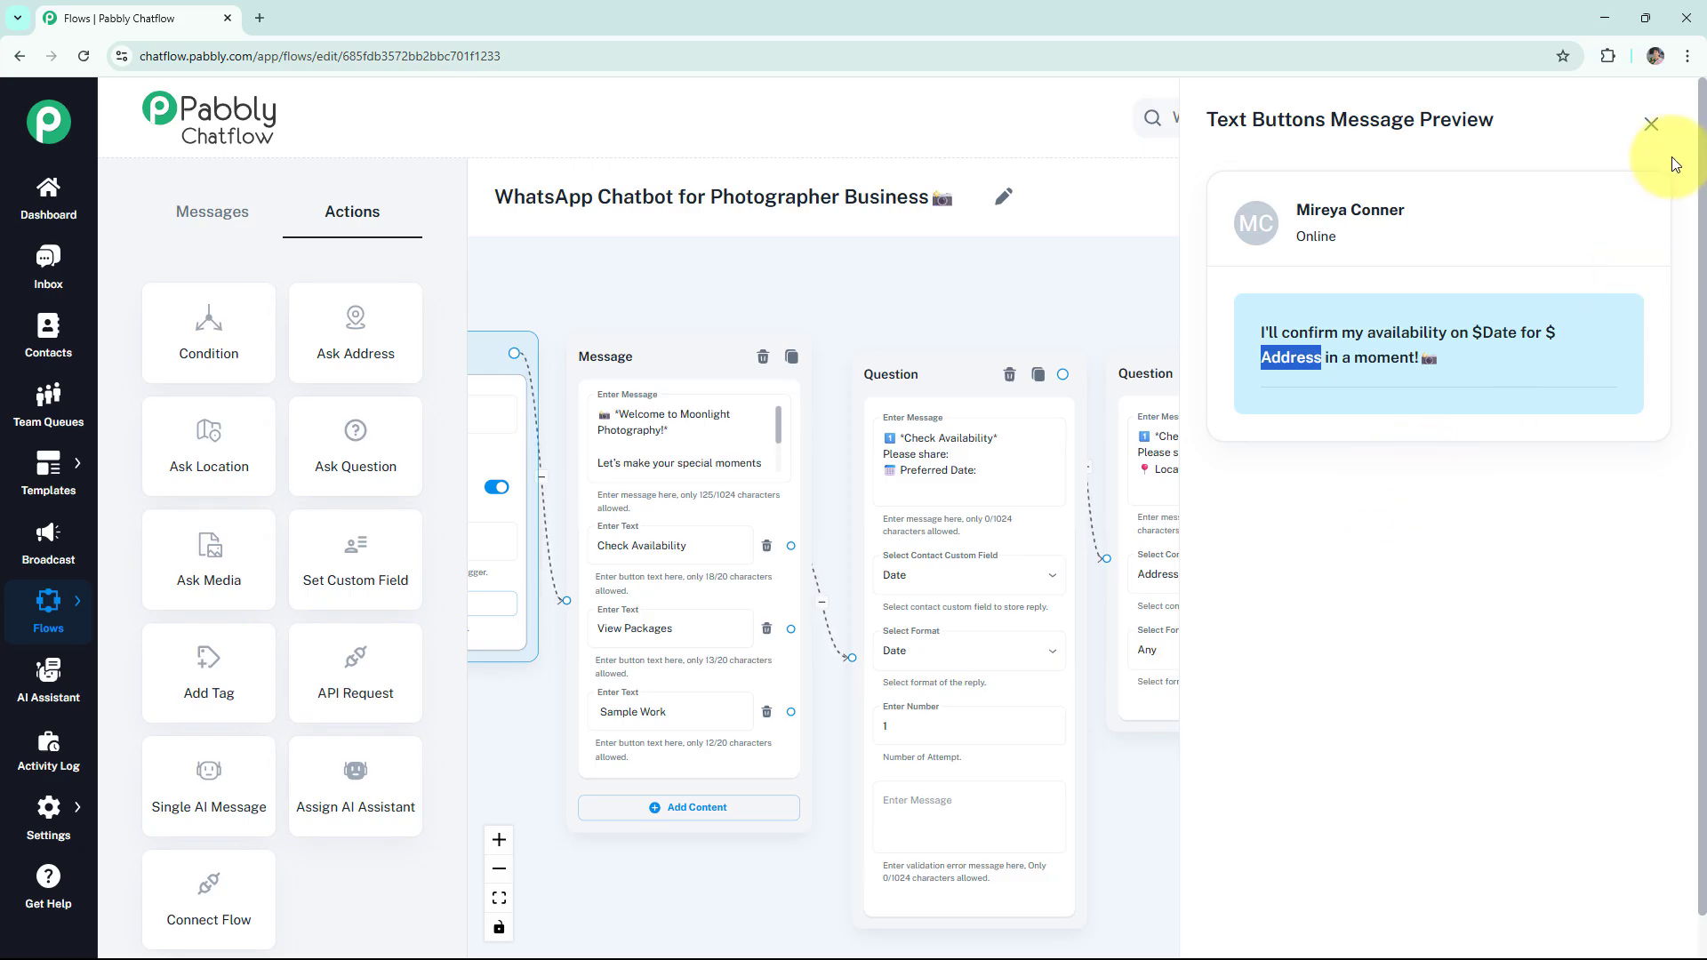
click(1651, 124)
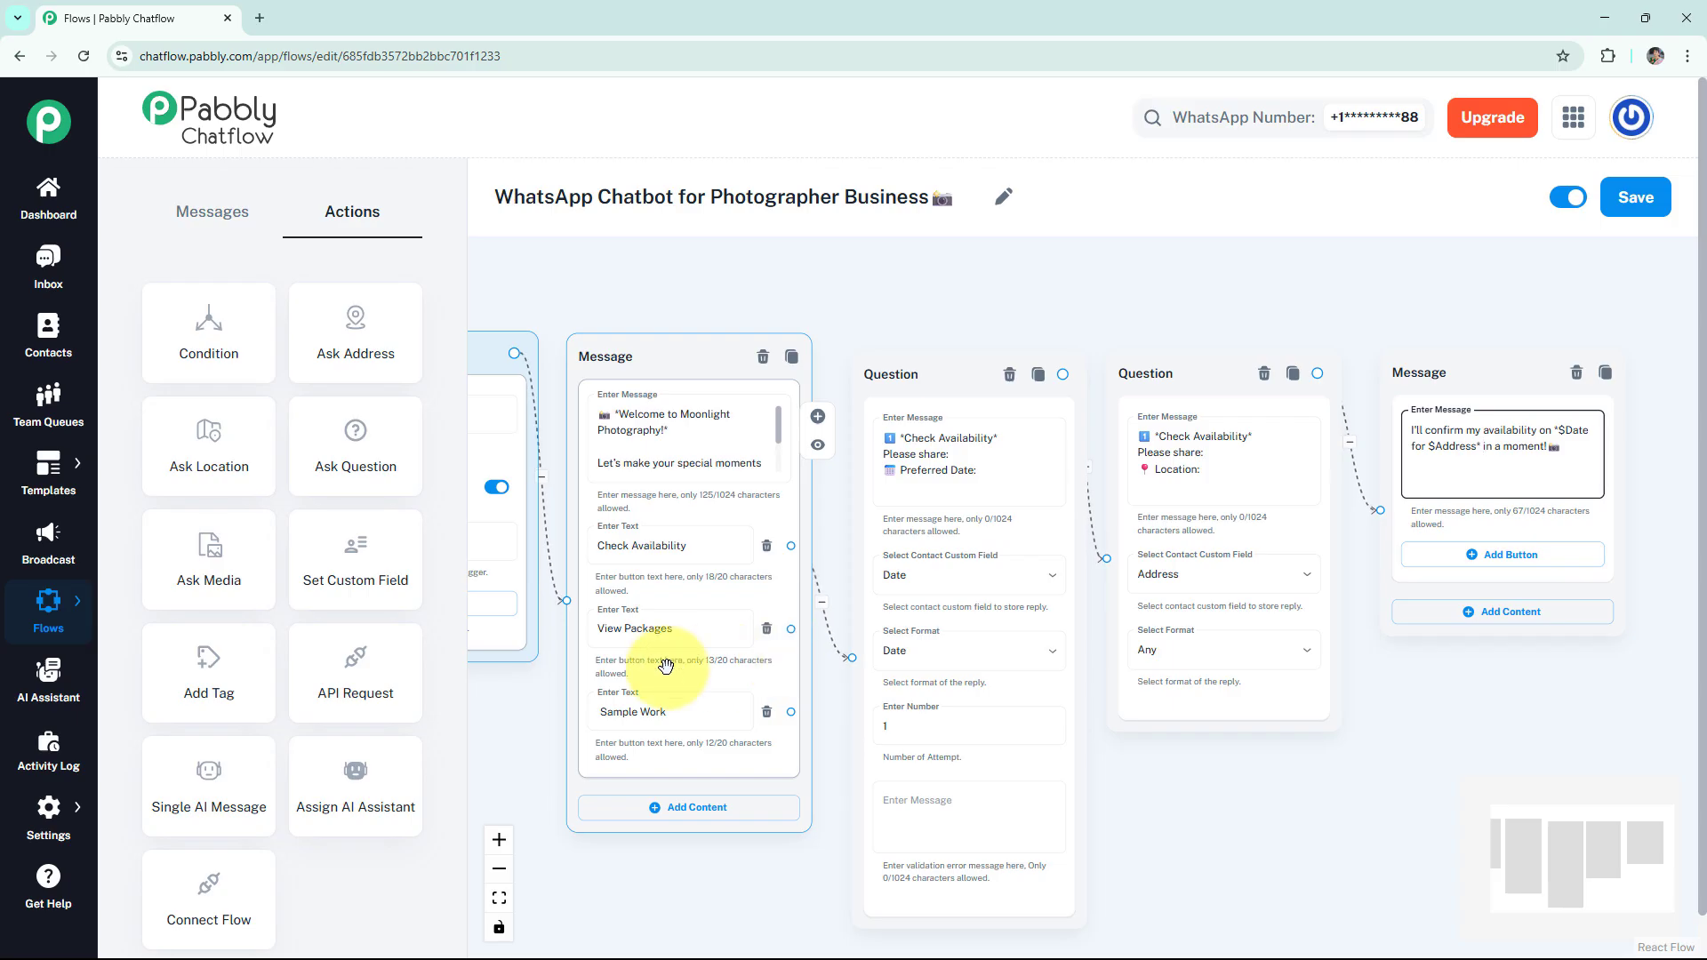
Add a text message node connected to the View Packages button, placed below the question nodes.
drag(790, 629, 1151, 782)
click(1156, 812)
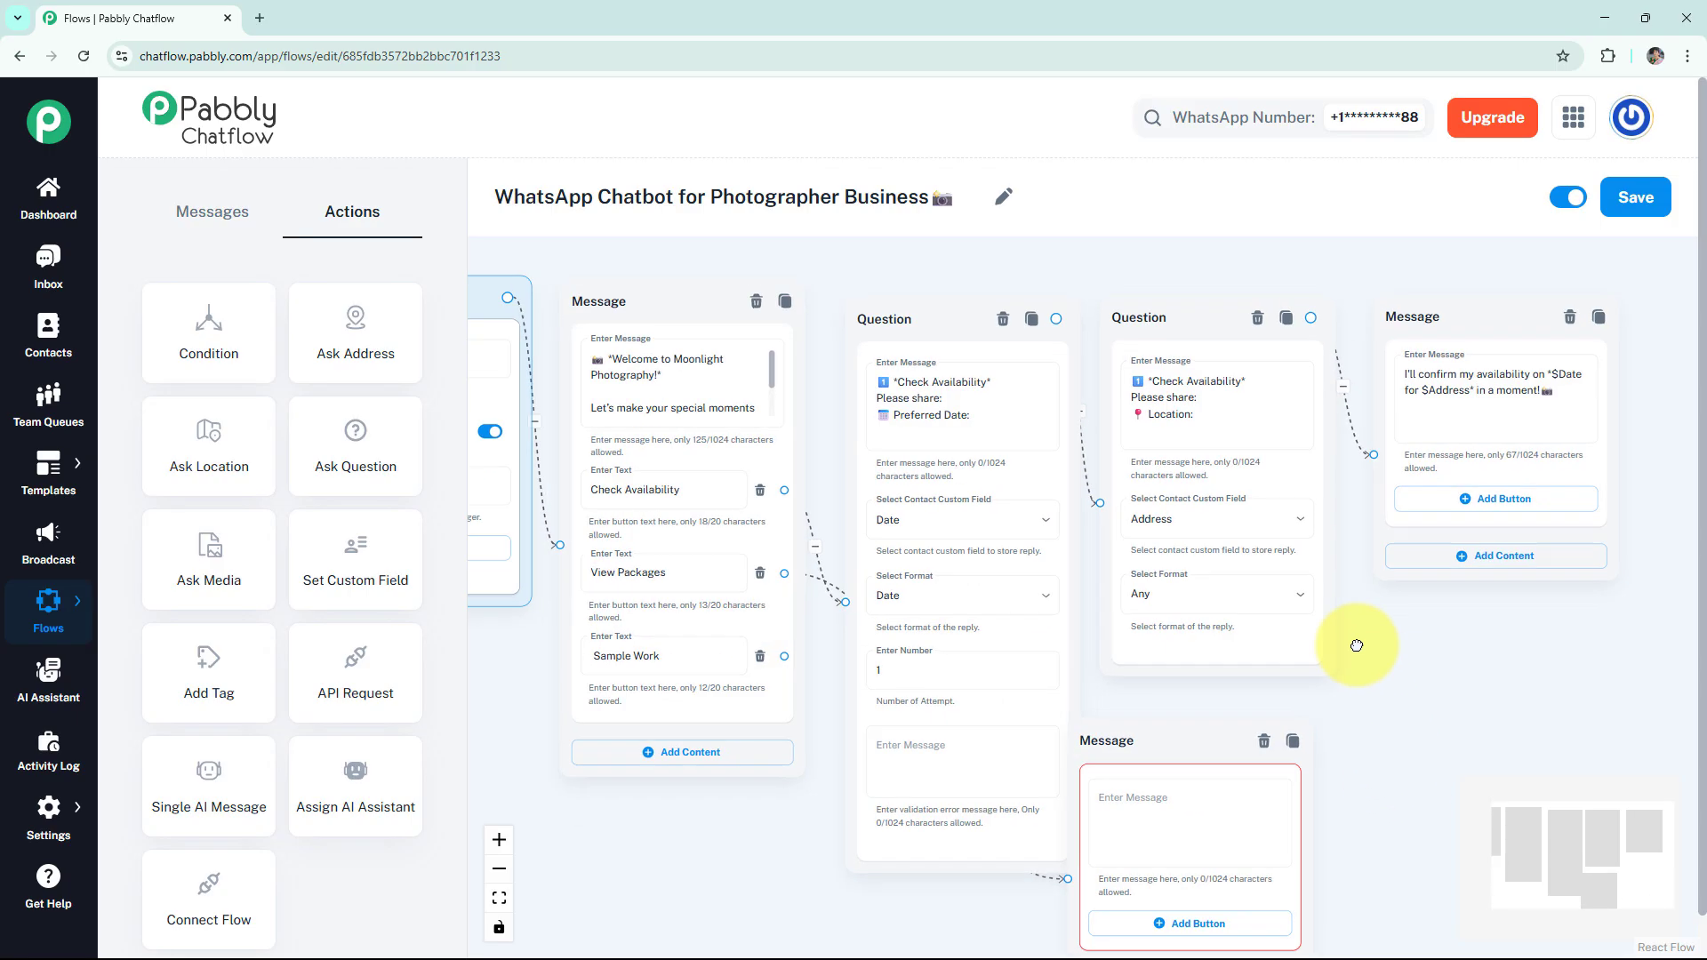
drag(1094, 583, 1129, 591)
Enter the *View Packages* message listing Basic — ₹5,000 (2 hrs, 30 photos) and Premium — ₹10,000 (5 hrs, 80 photos, edited), and preview it.
click(1137, 670)
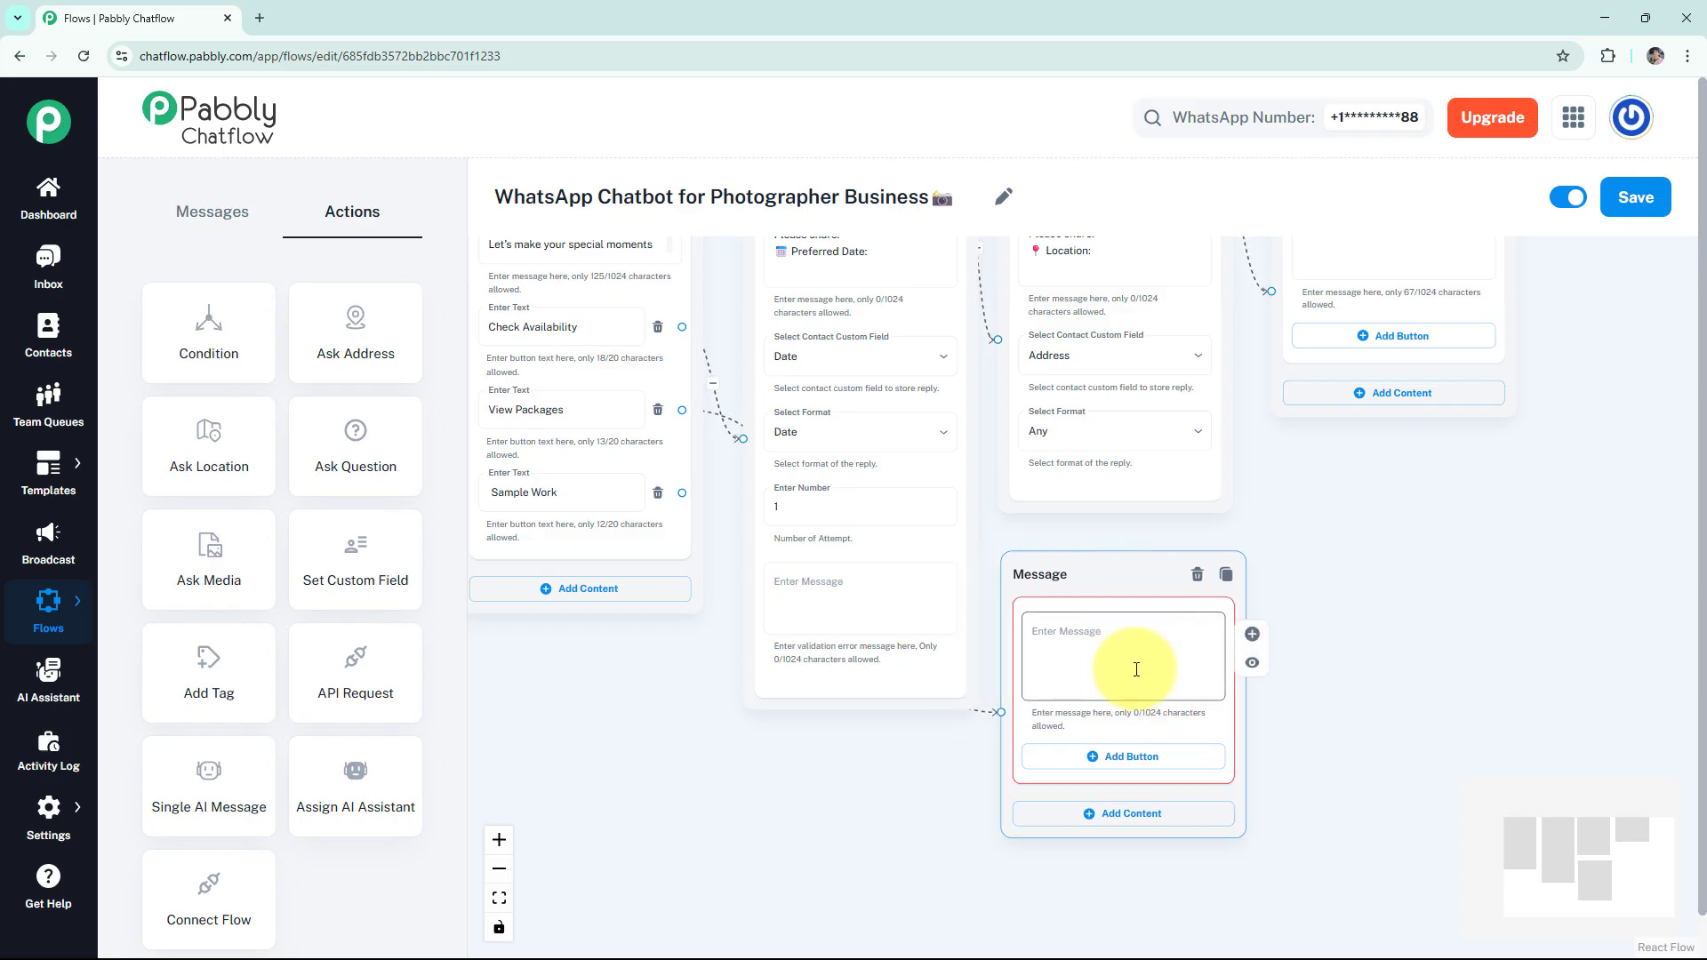
text(2️⃣ *View Packages* Here are my top packages:  📦 Basic — ₹5,000 (2 hrs, 30 photos) 📦 Premium — ₹10,000 (5 hrs, 80 photos, edited))
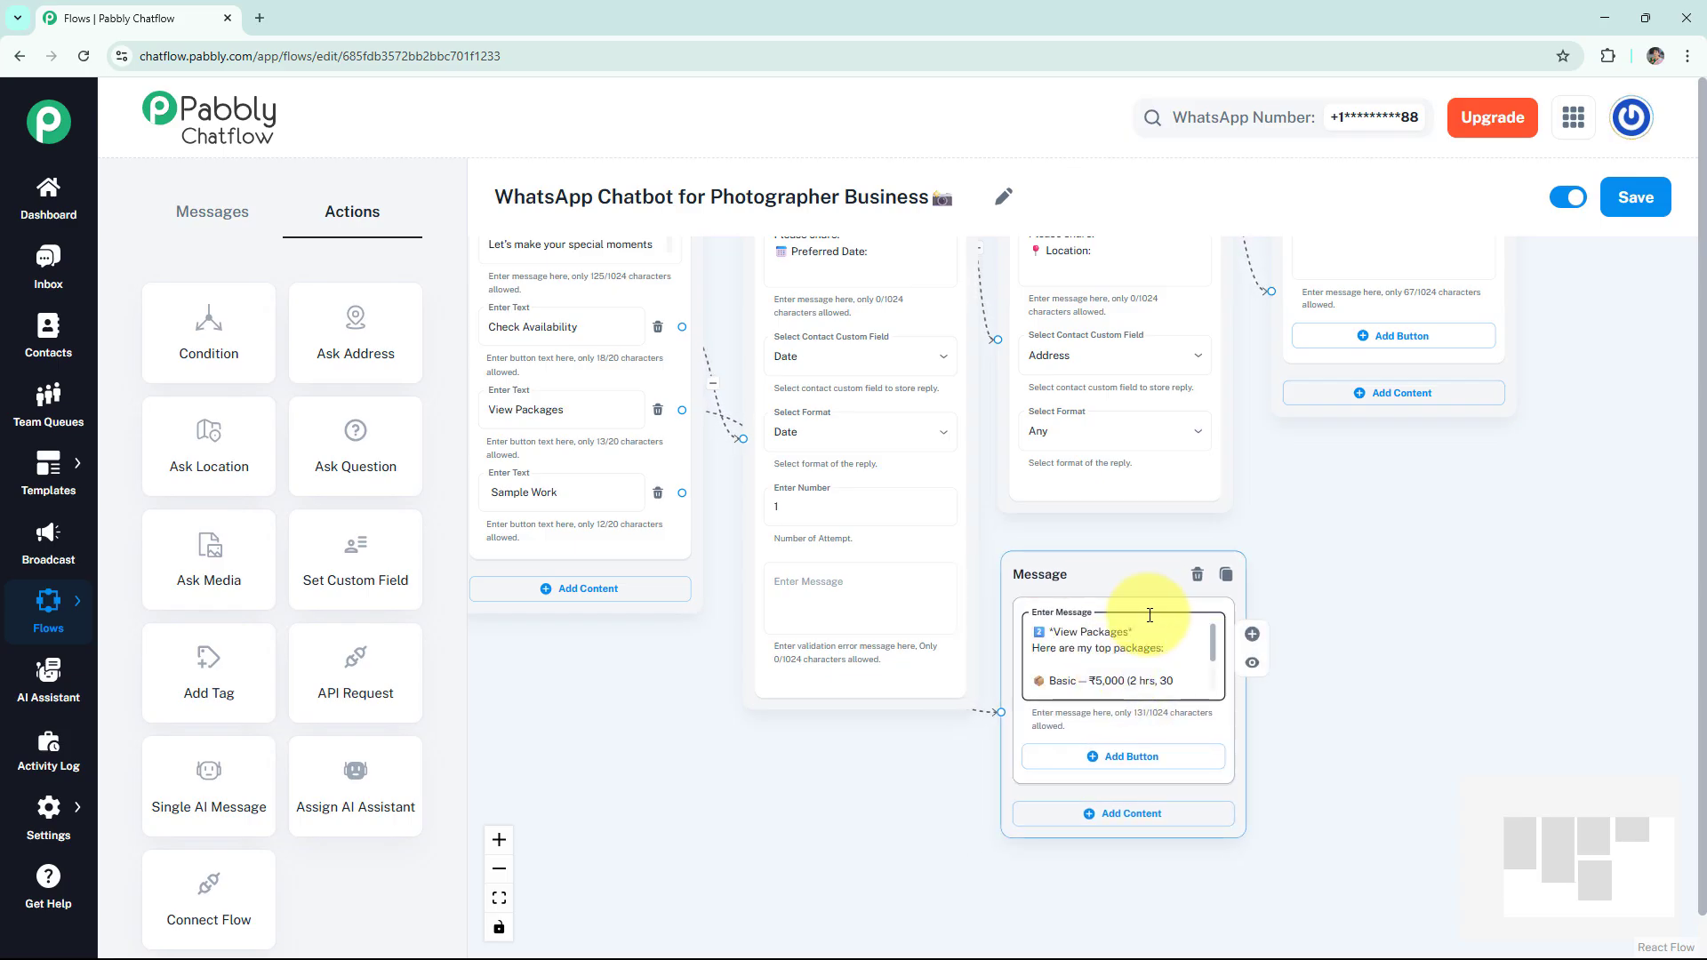
click(1252, 662)
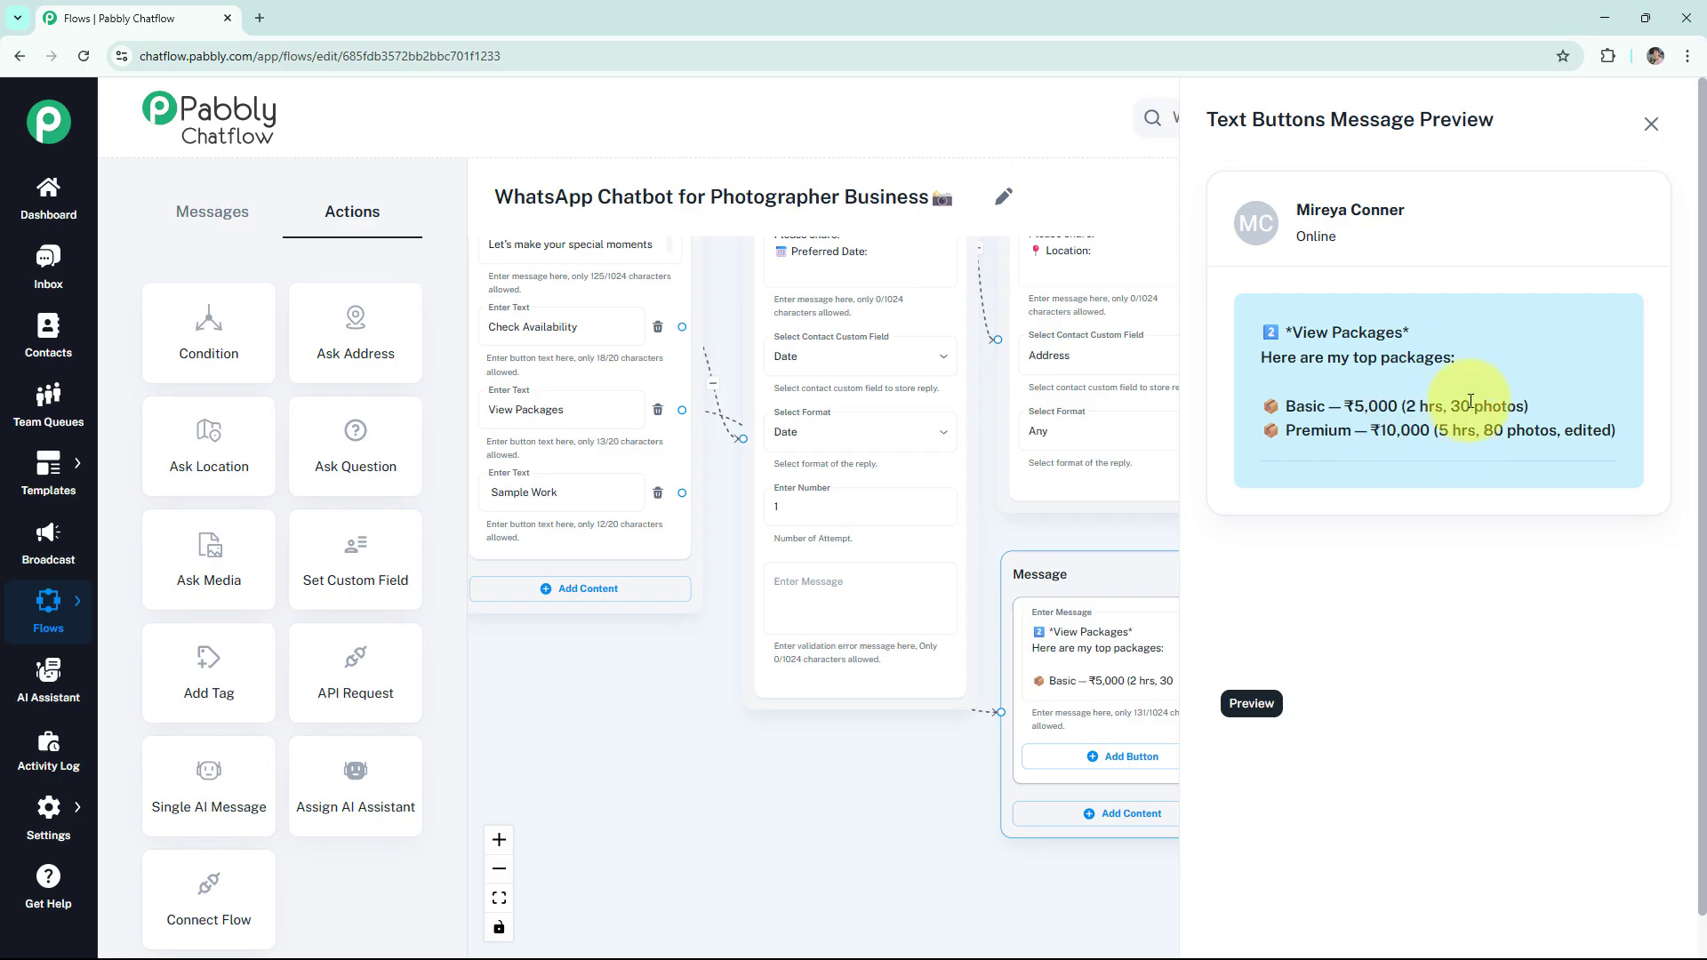
Add a media message node connected to the Sample Work button, with media type Image and the chameleon photo uploaded.
click(1652, 124)
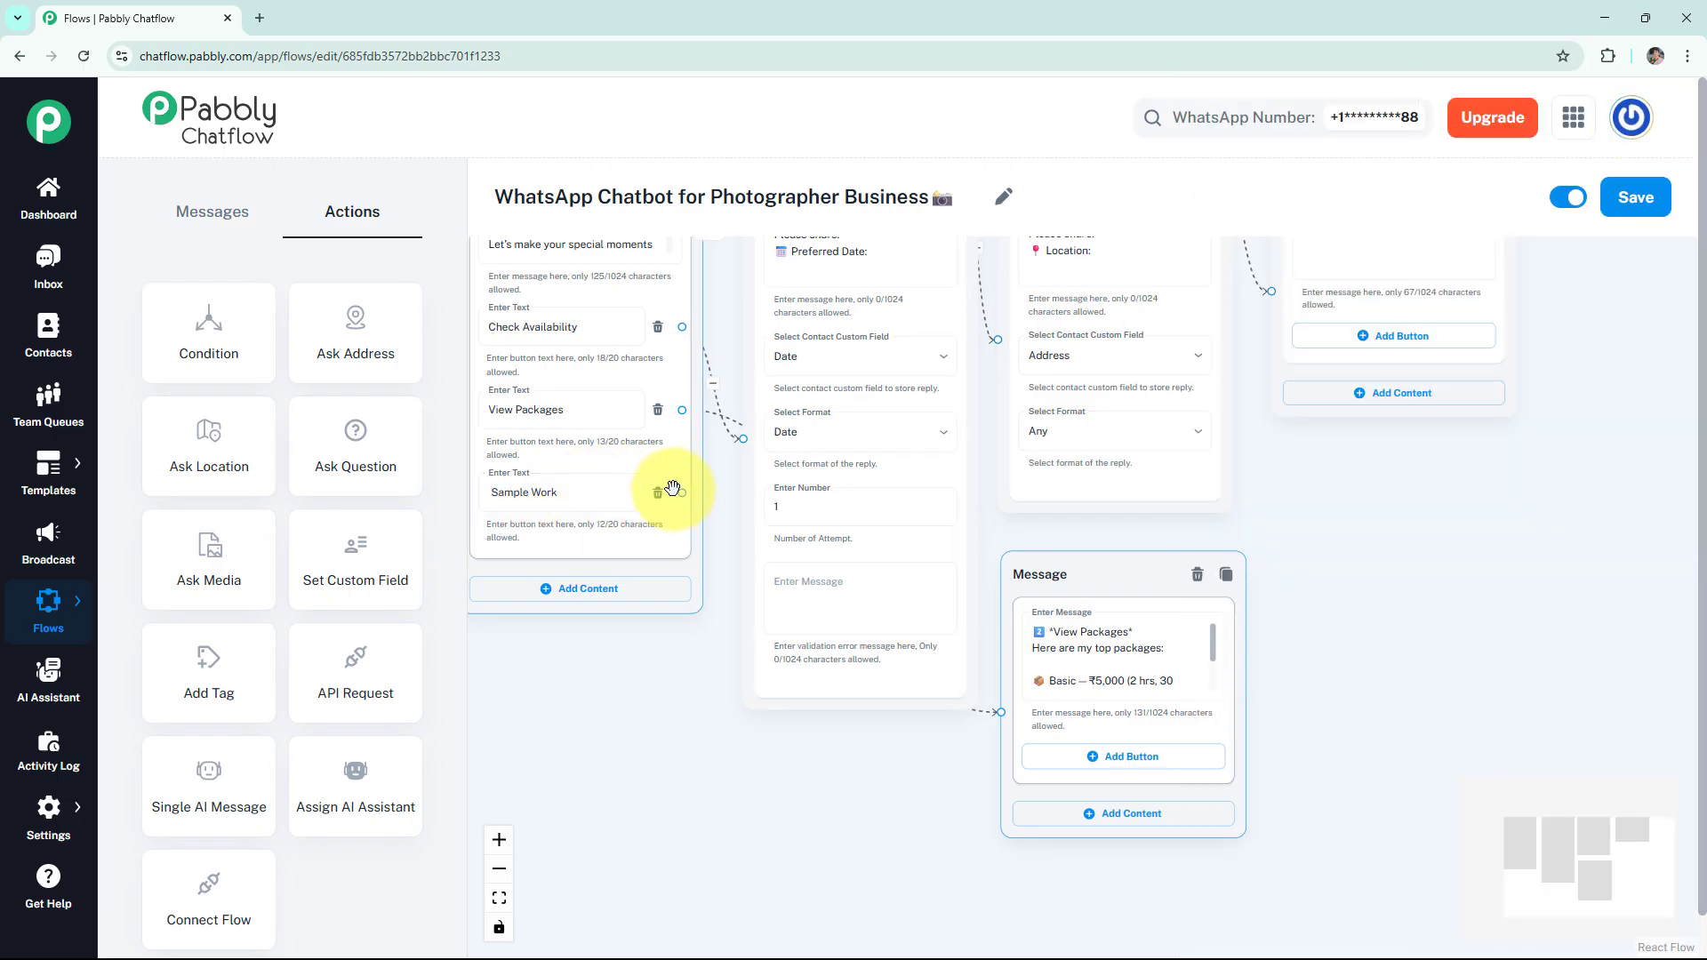
drag(683, 493, 1332, 485)
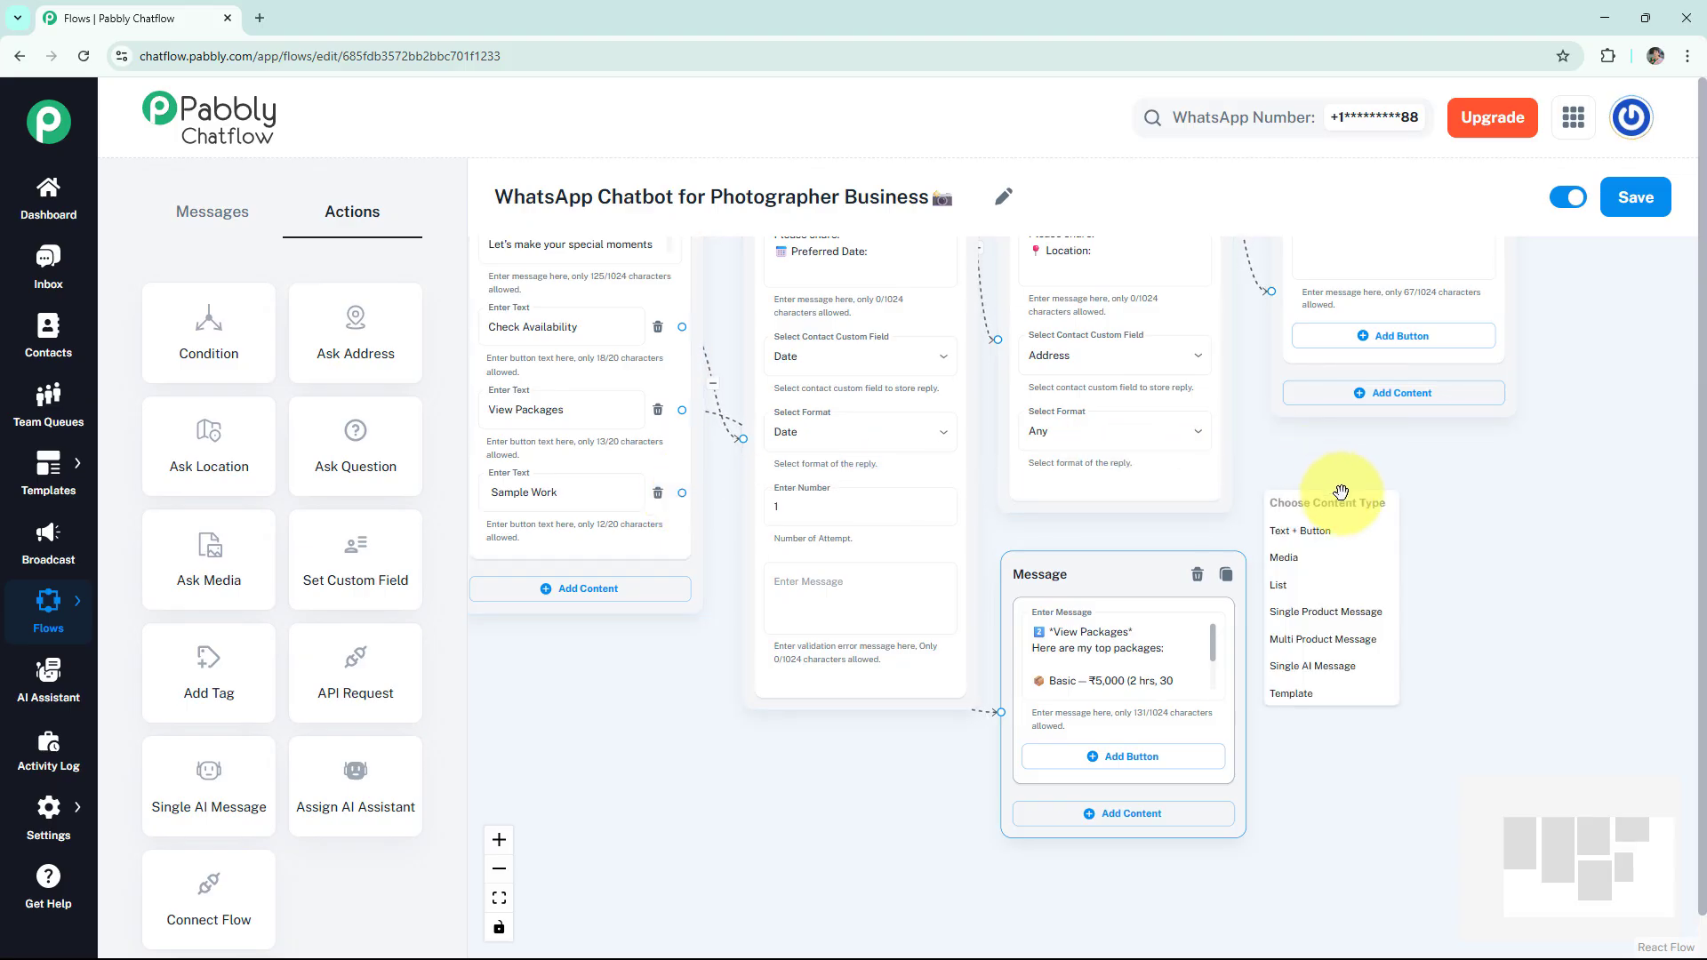
click(1330, 561)
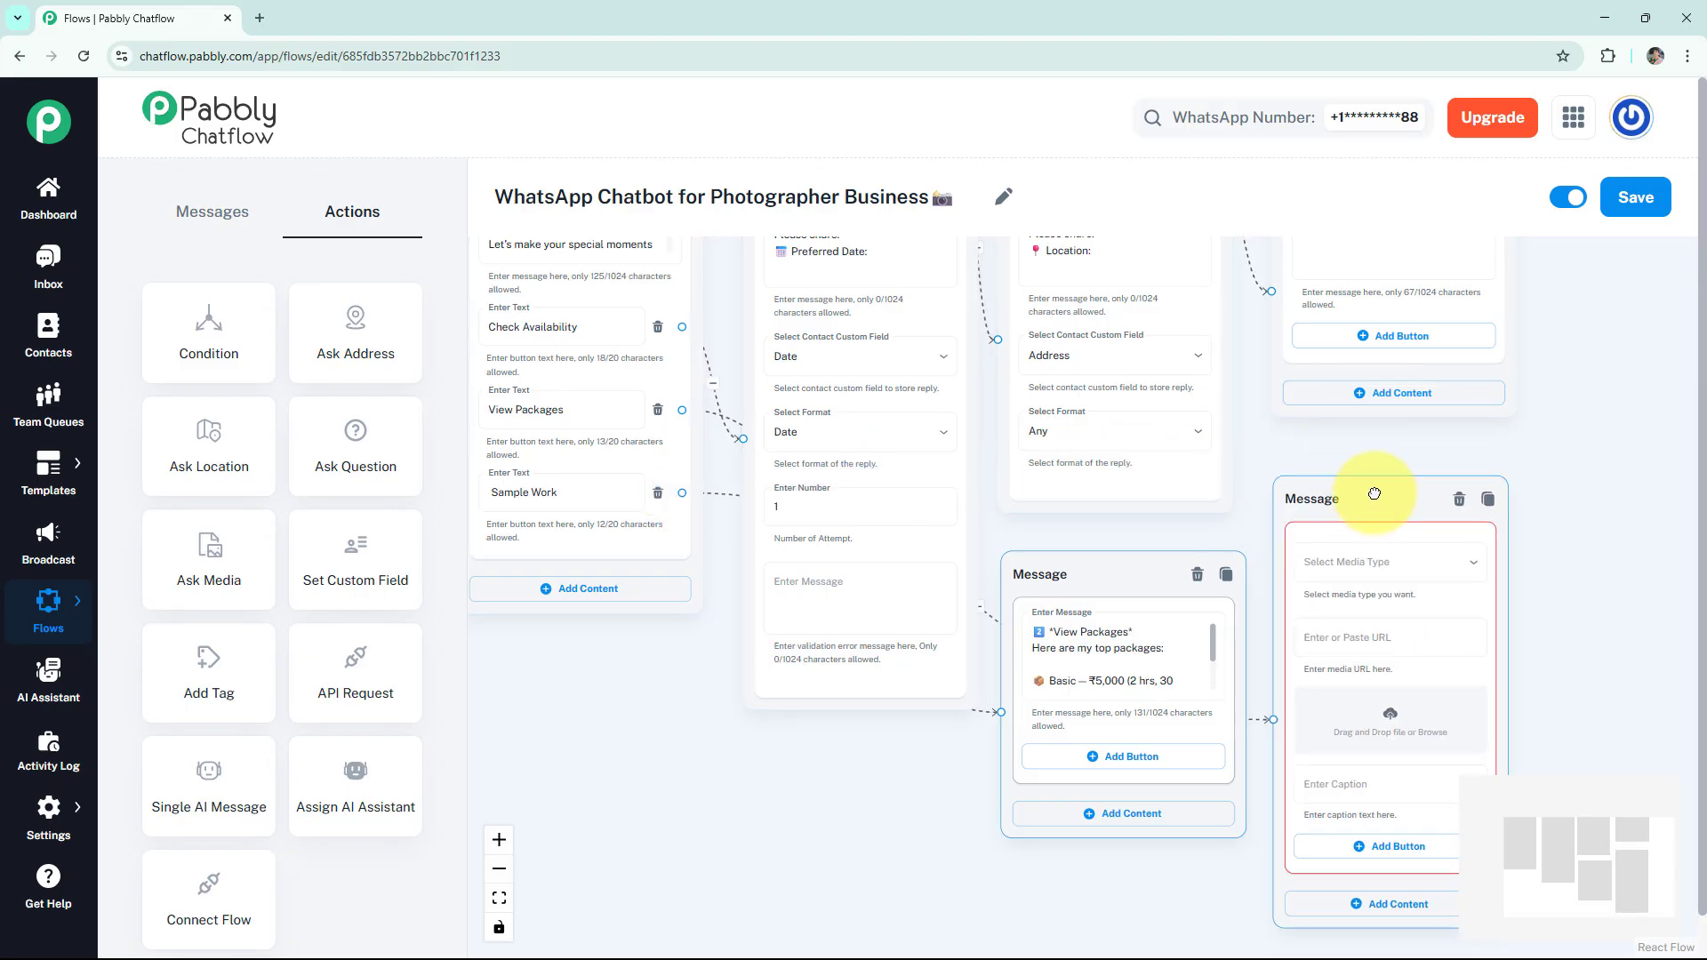
click(1411, 544)
click(1366, 583)
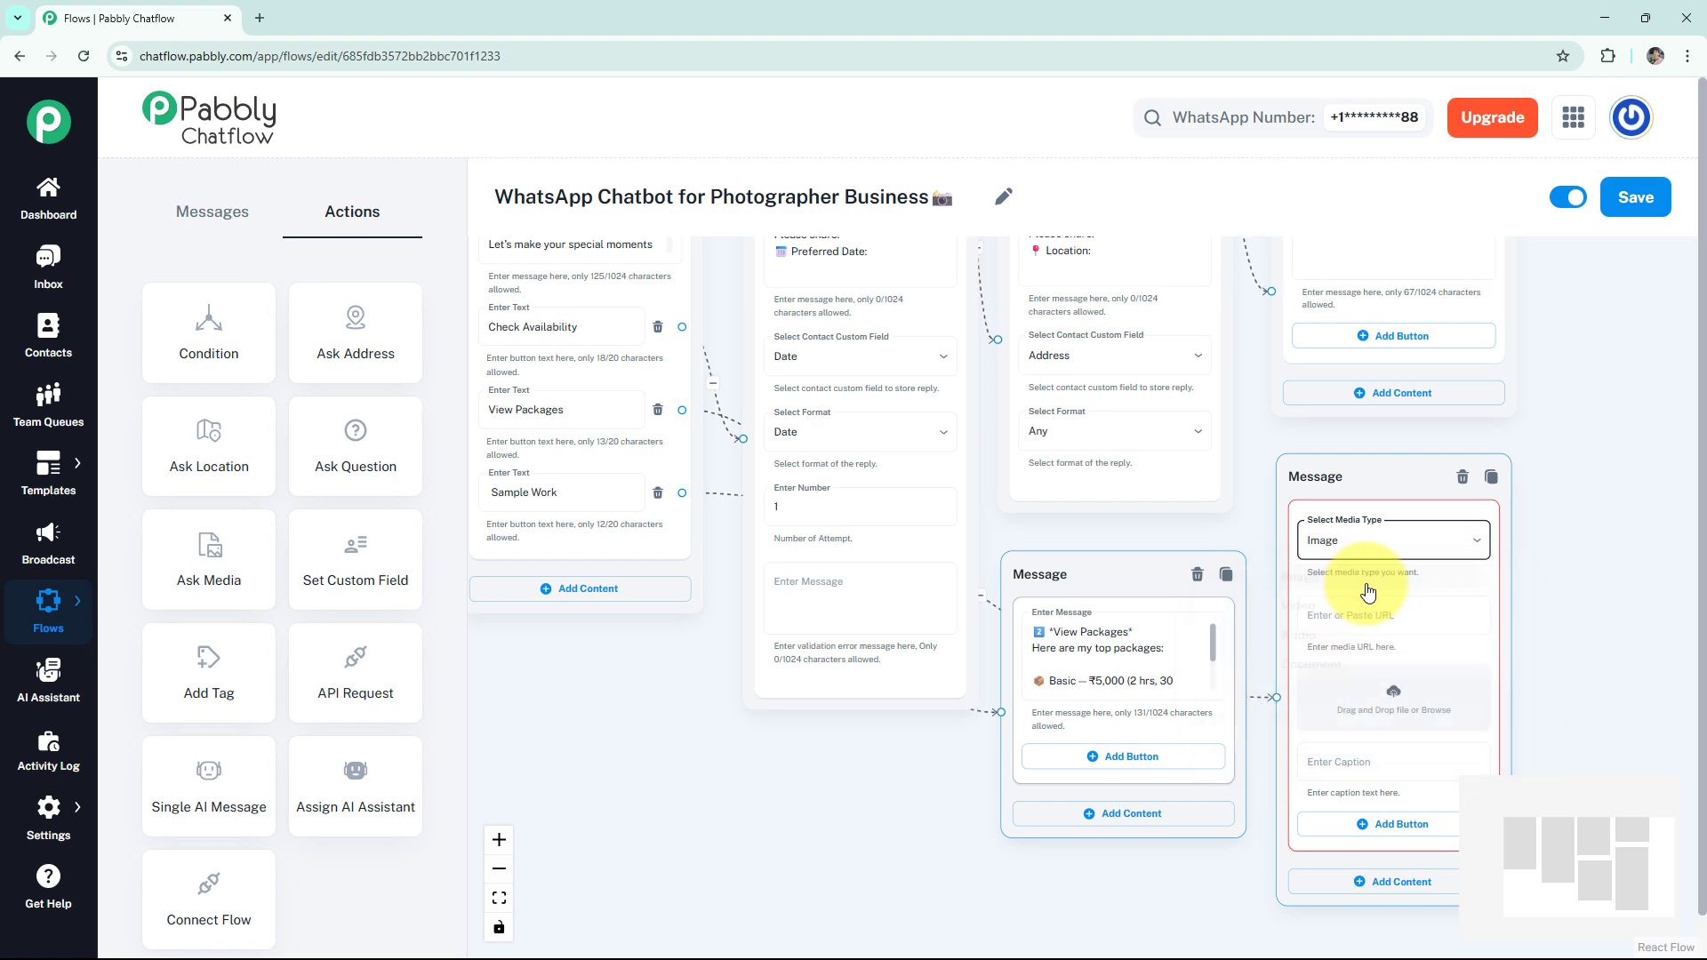
click(1397, 714)
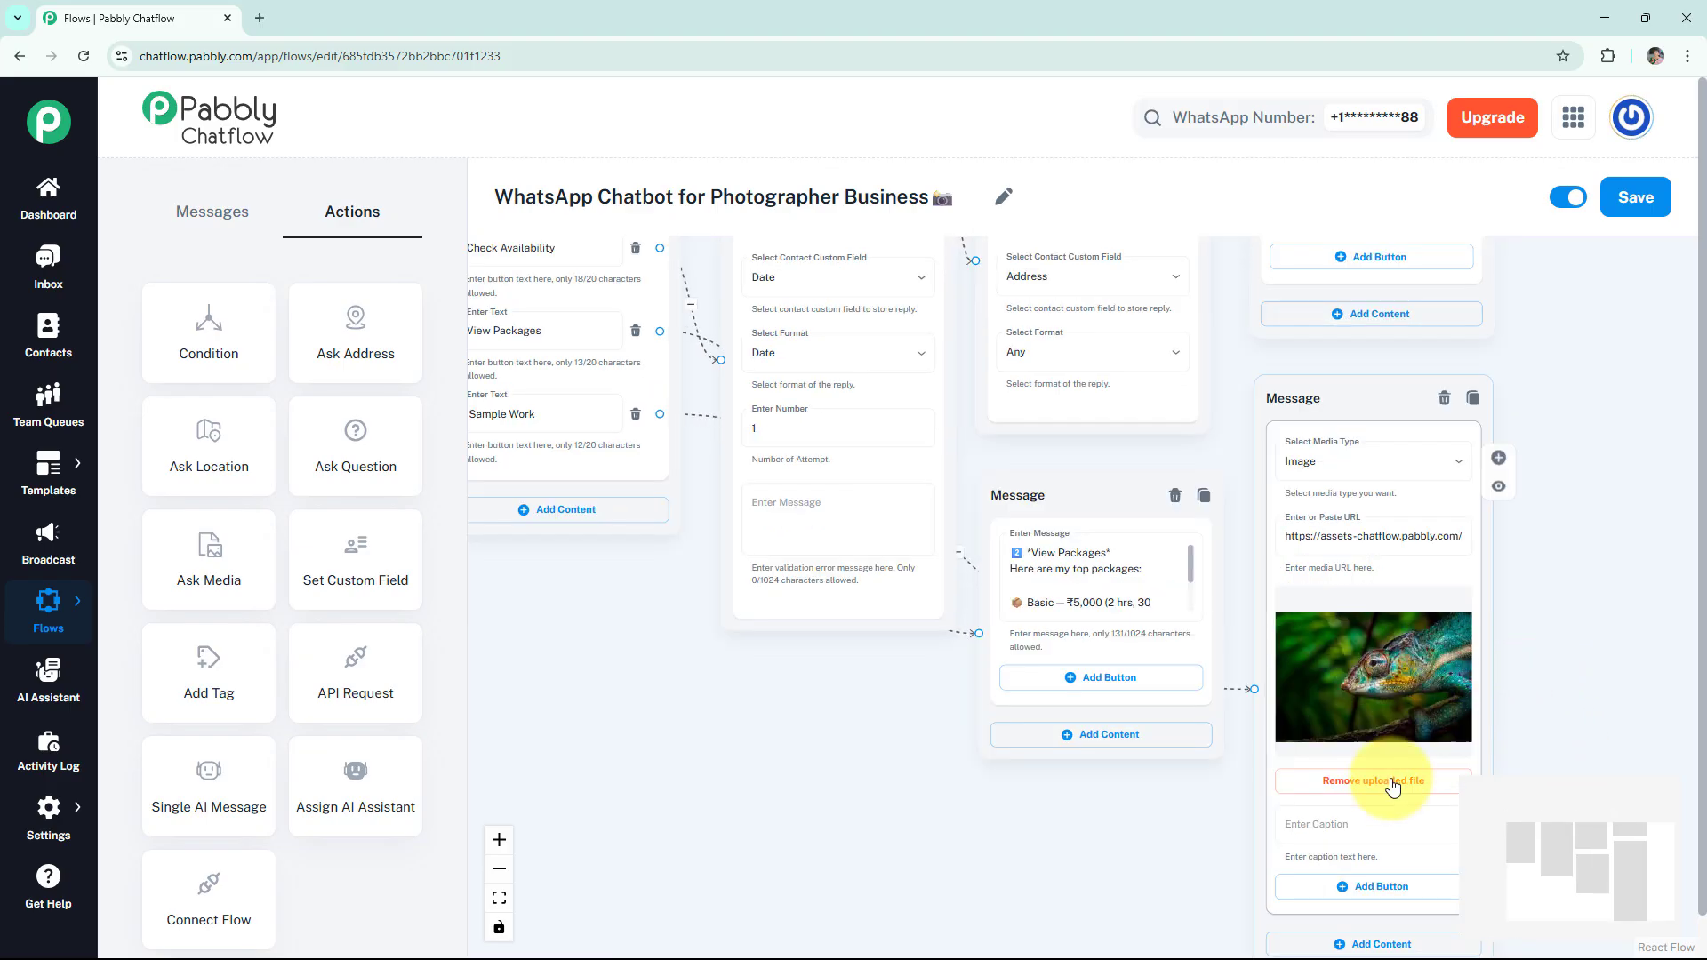
click(1370, 818)
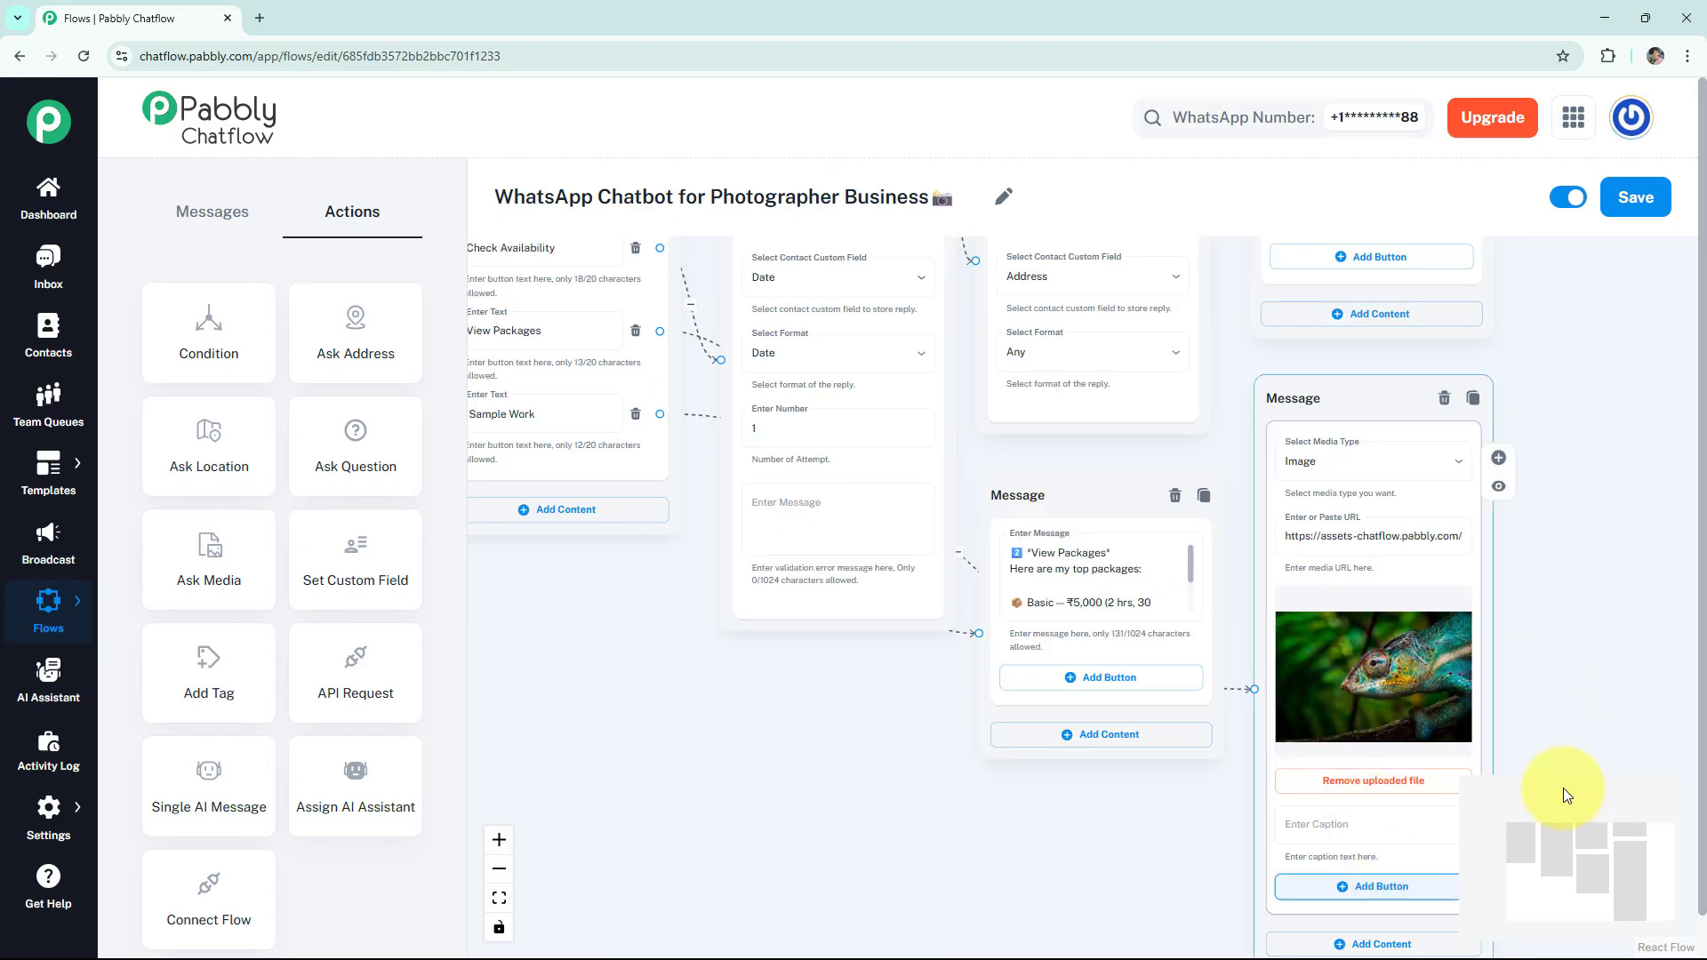
Add a second Image media block to the Sample Work message, with the dark portrait photo and a sample-work caption containing the portfolio link.
scroll(1379, 827, down, 1)
click(1380, 829)
click(1363, 746)
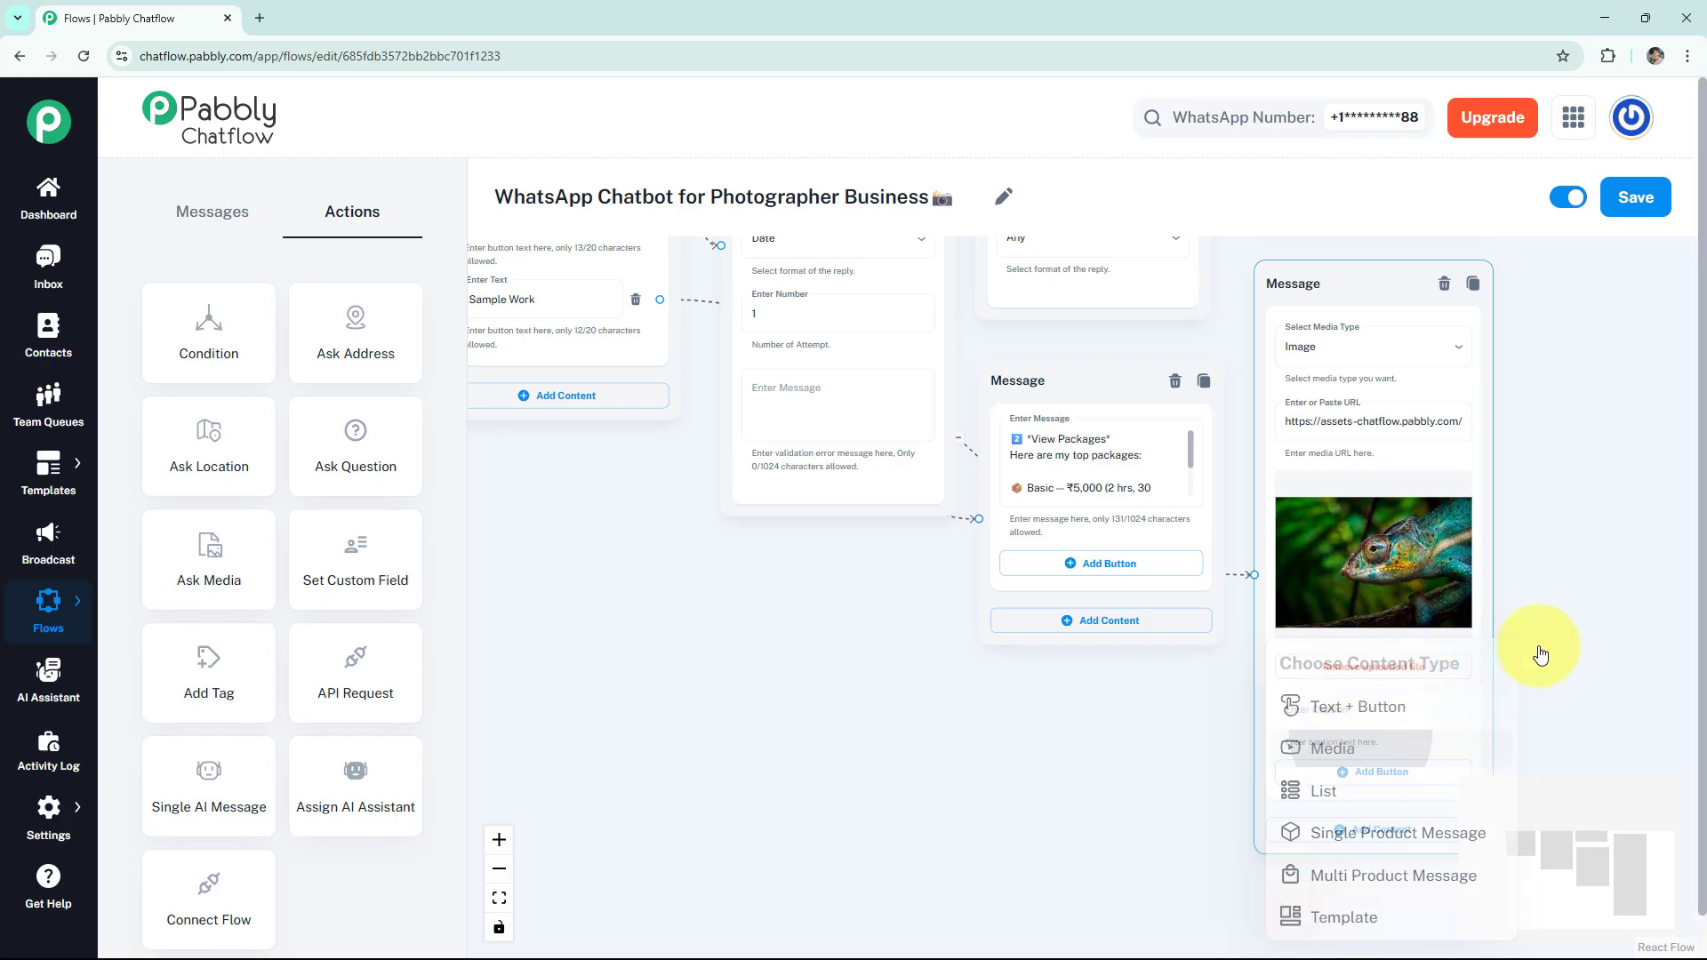
scroll(1601, 534, down, 2)
click(1353, 648)
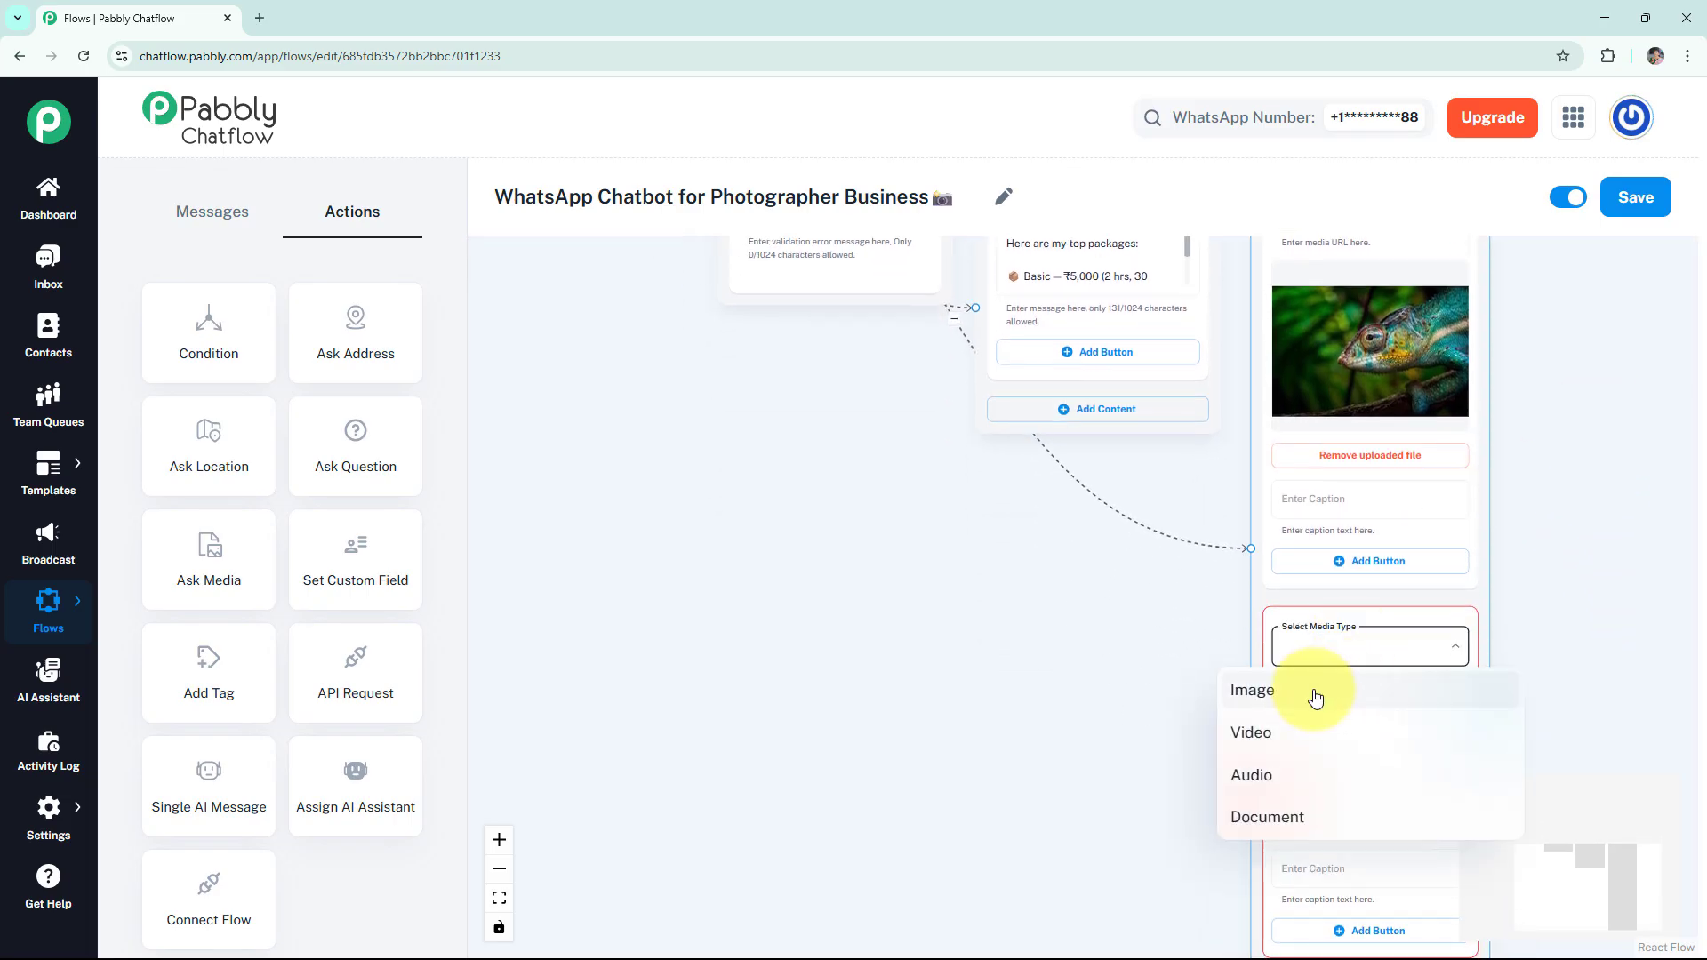
click(1307, 689)
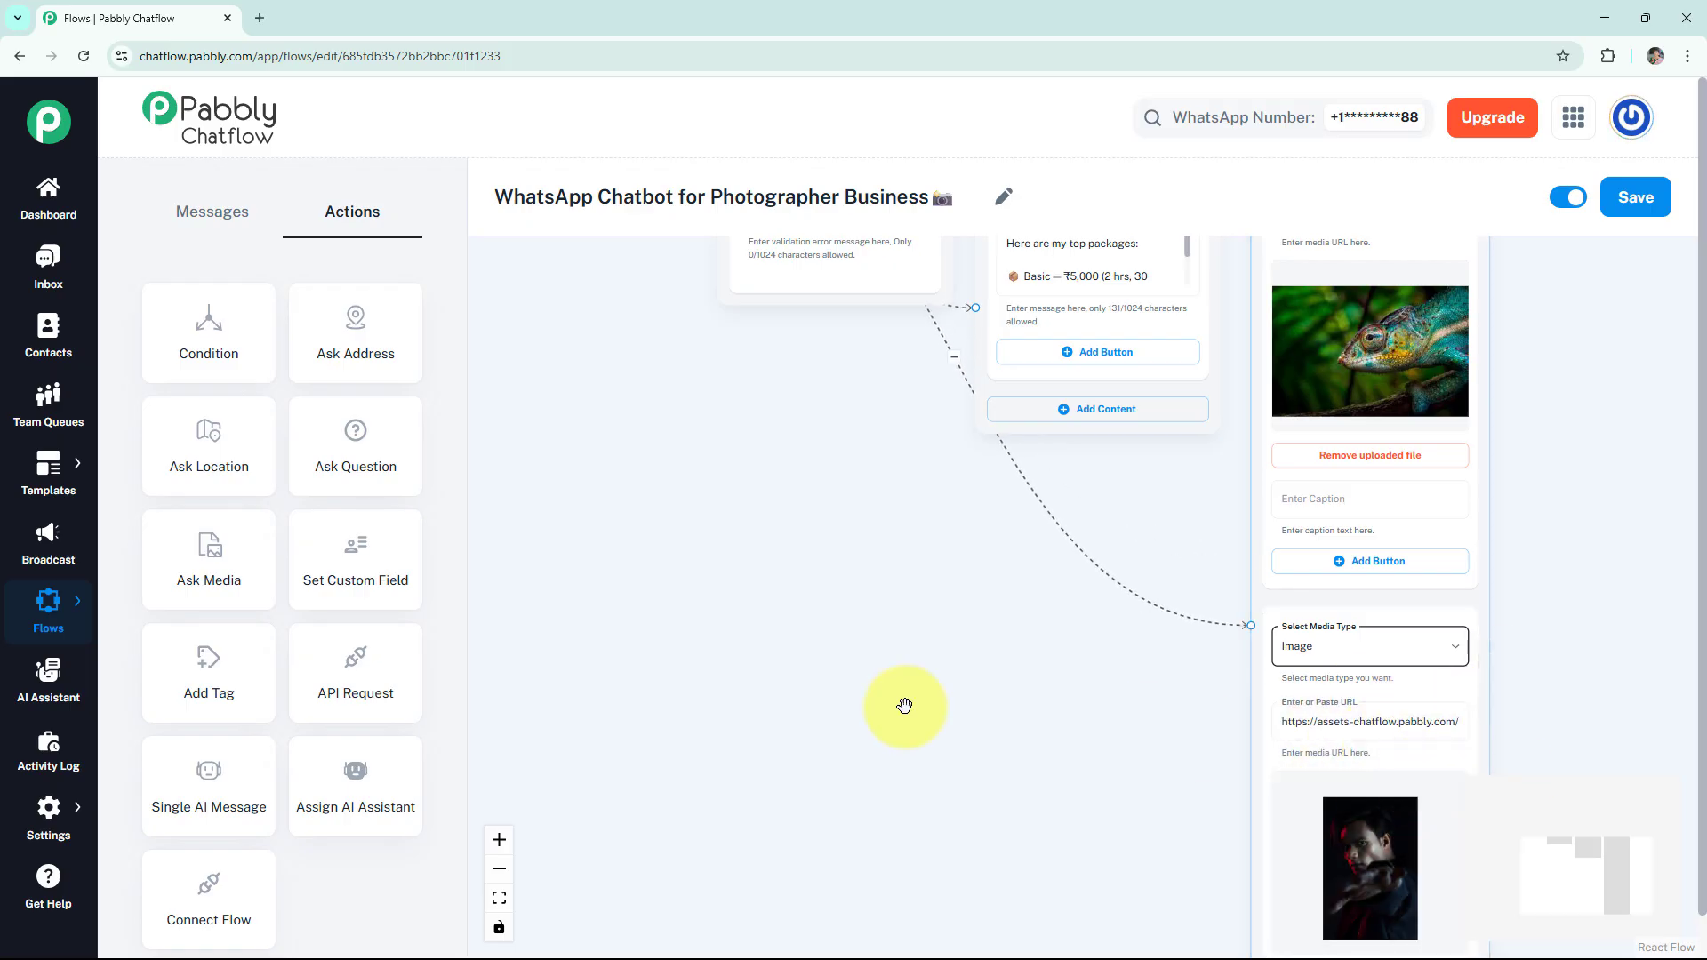
scroll(905, 706, down, 2)
scroll(904, 706, down, 1)
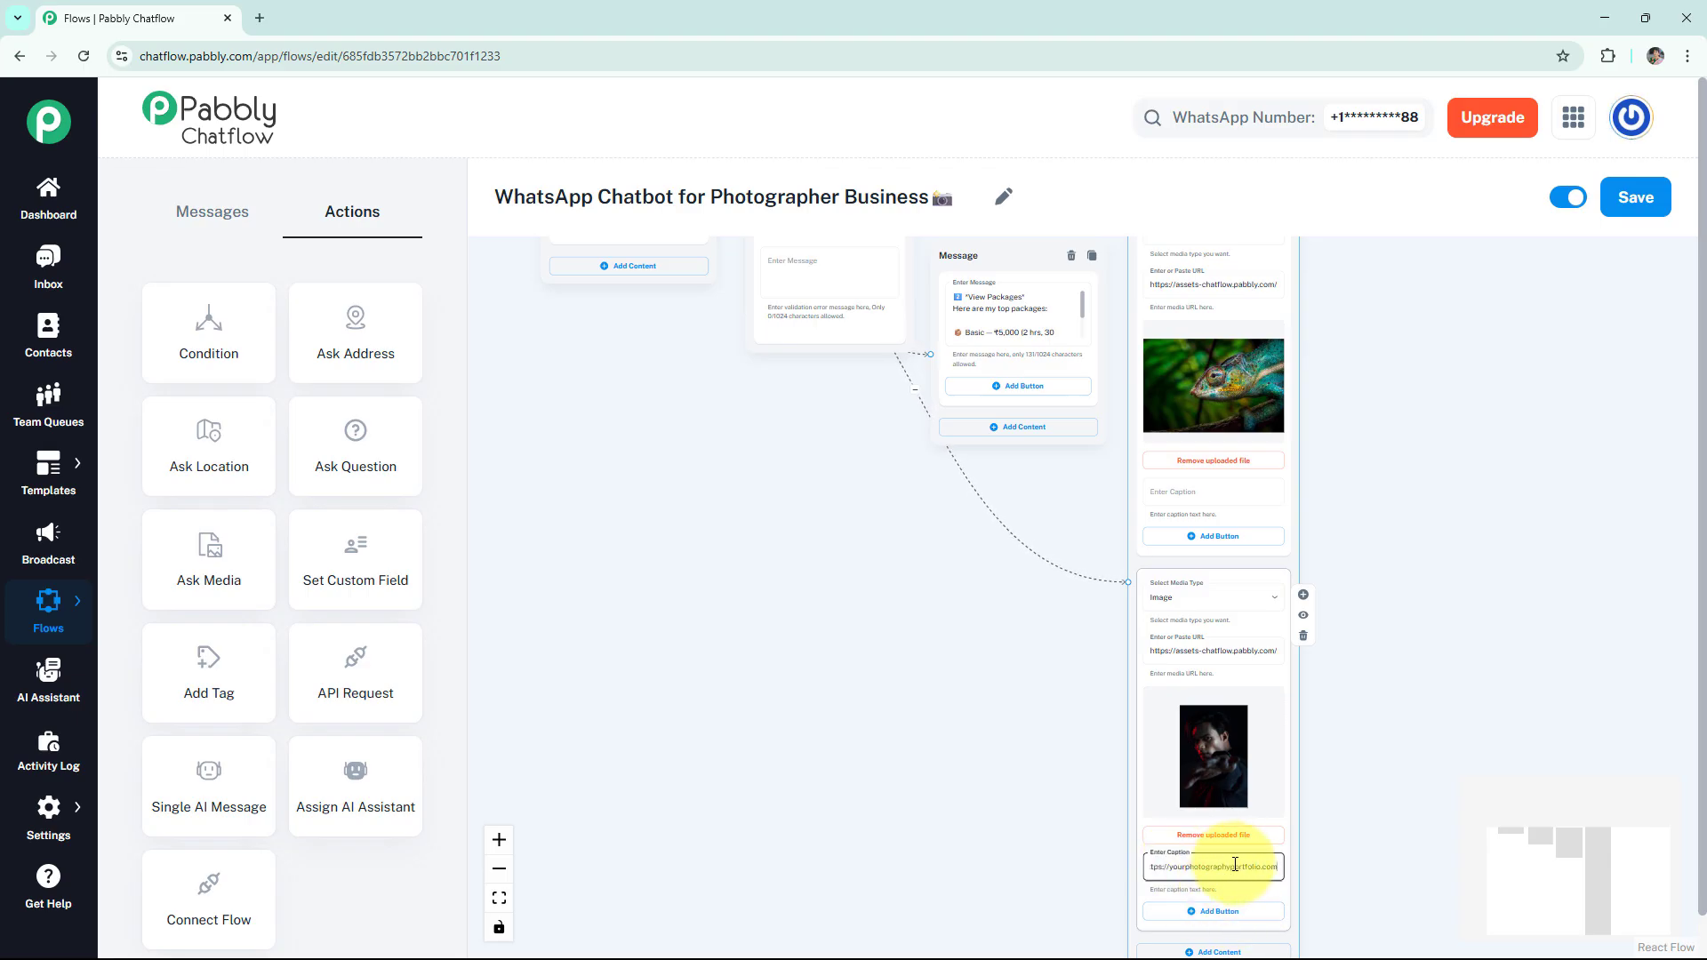
Preview the chameleon image block of the Sample Work message.
scroll(1341, 498, up, 5)
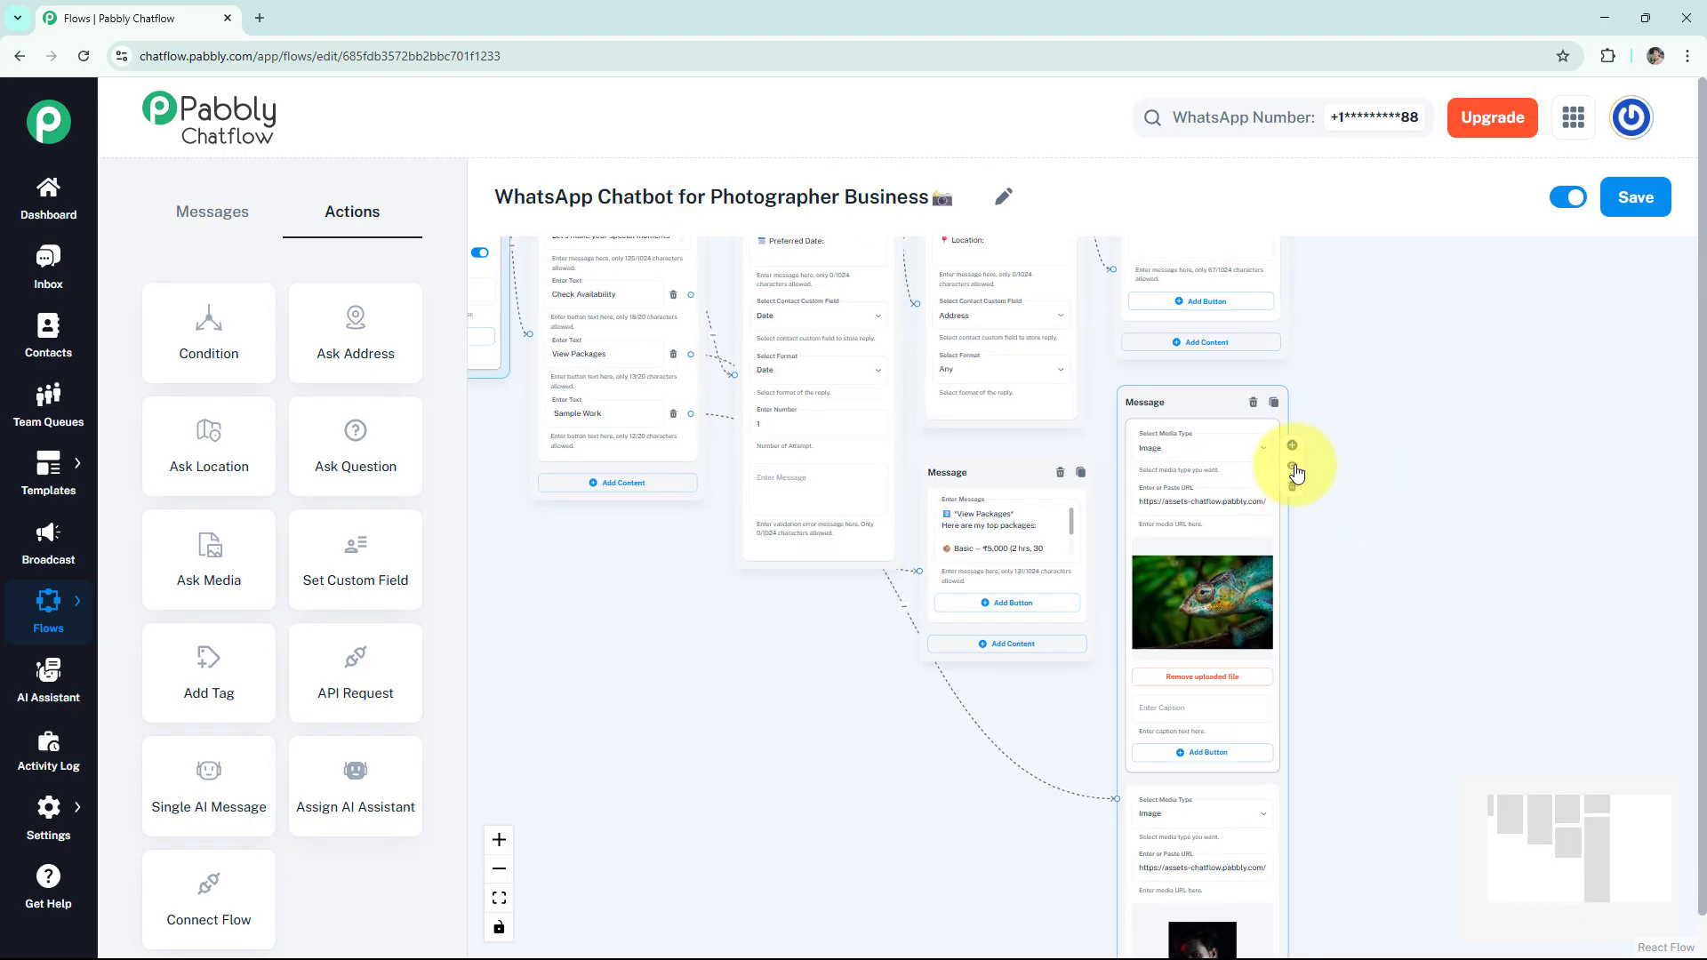
click(1293, 467)
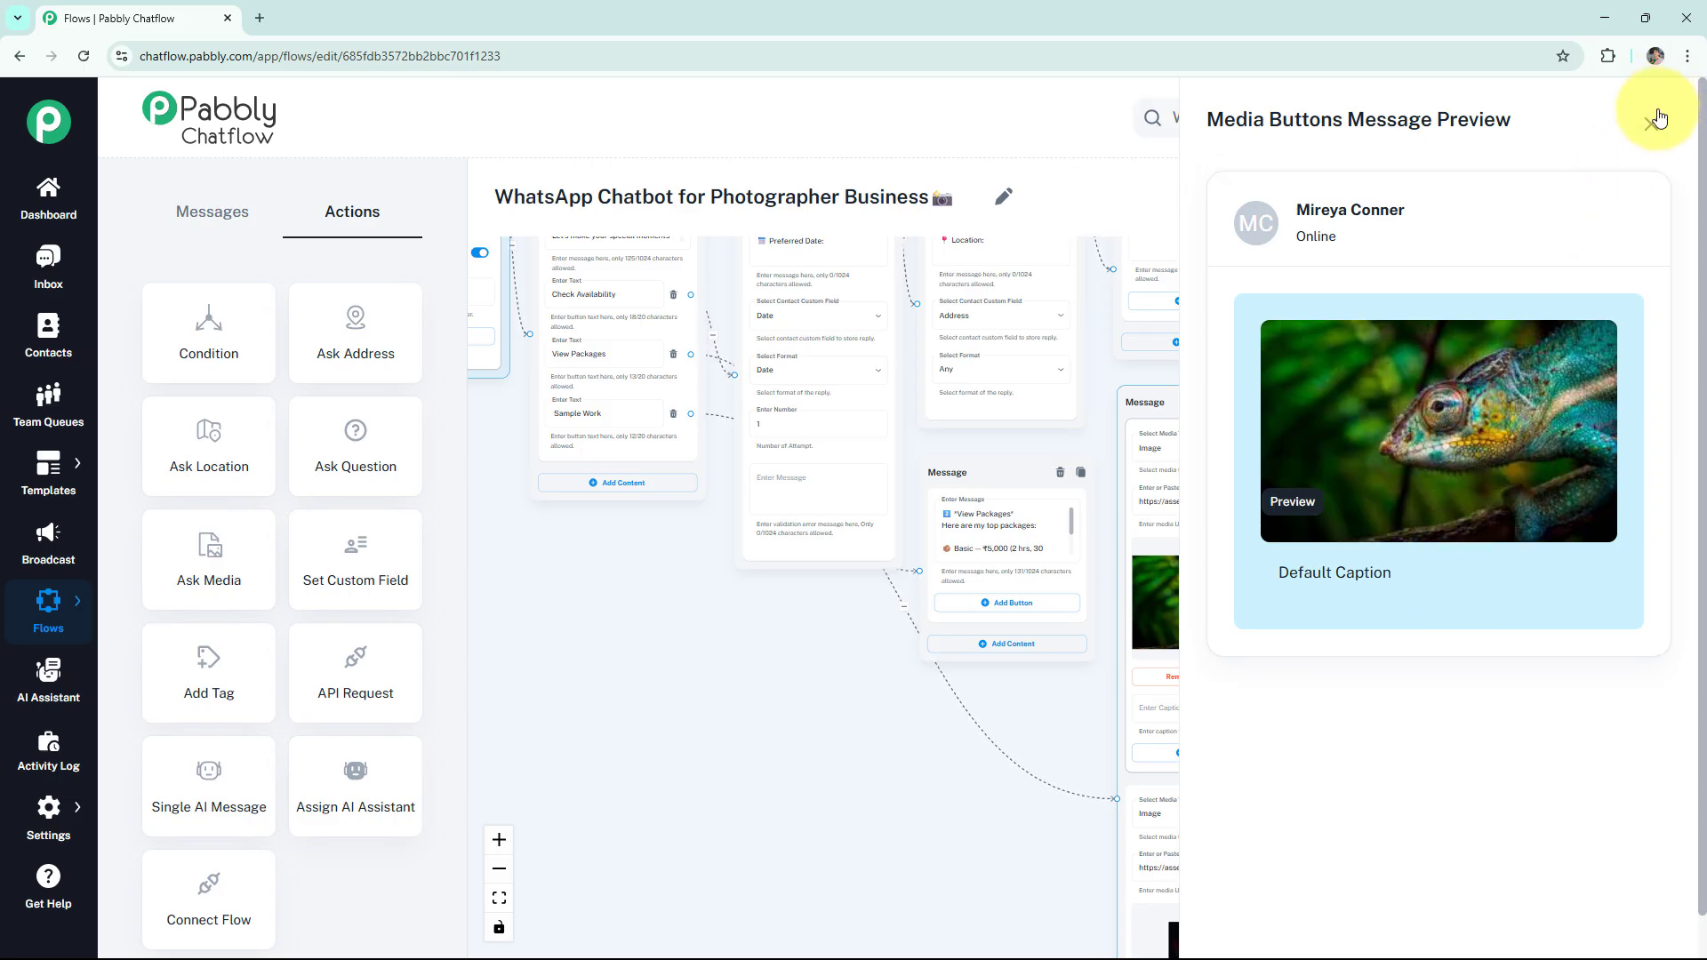
click(1650, 125)
Save the completed photographer chatbot flow.
scroll(1449, 346, down, 4)
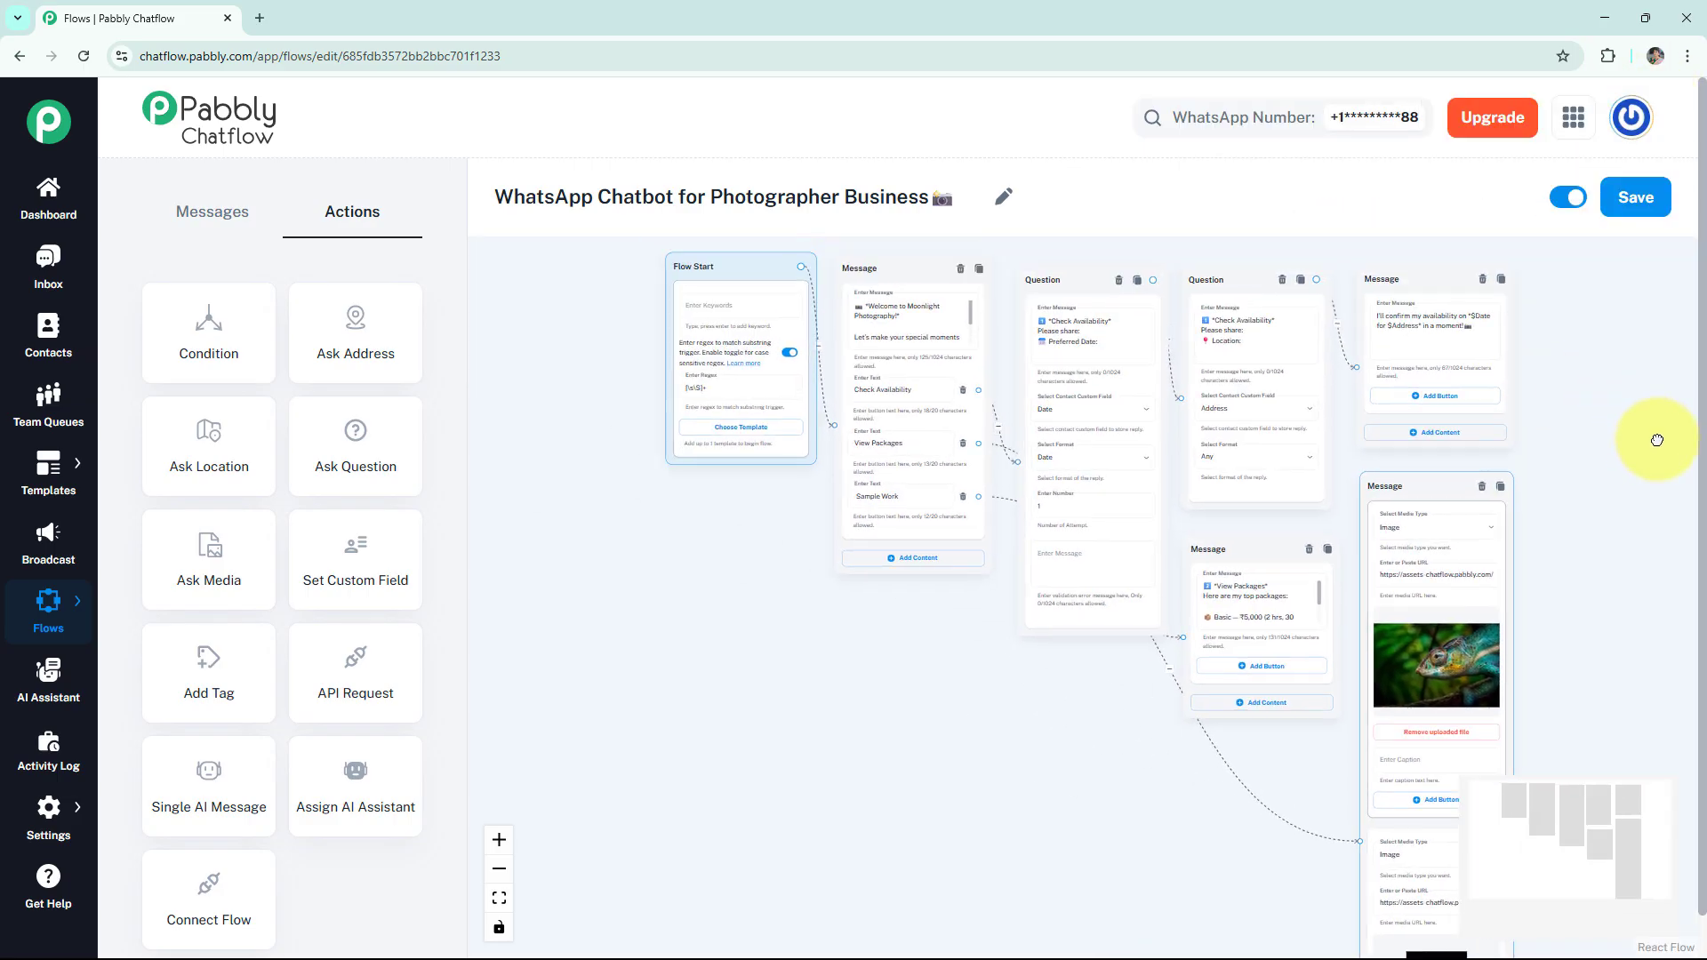
drag(1611, 427, 1436, 409)
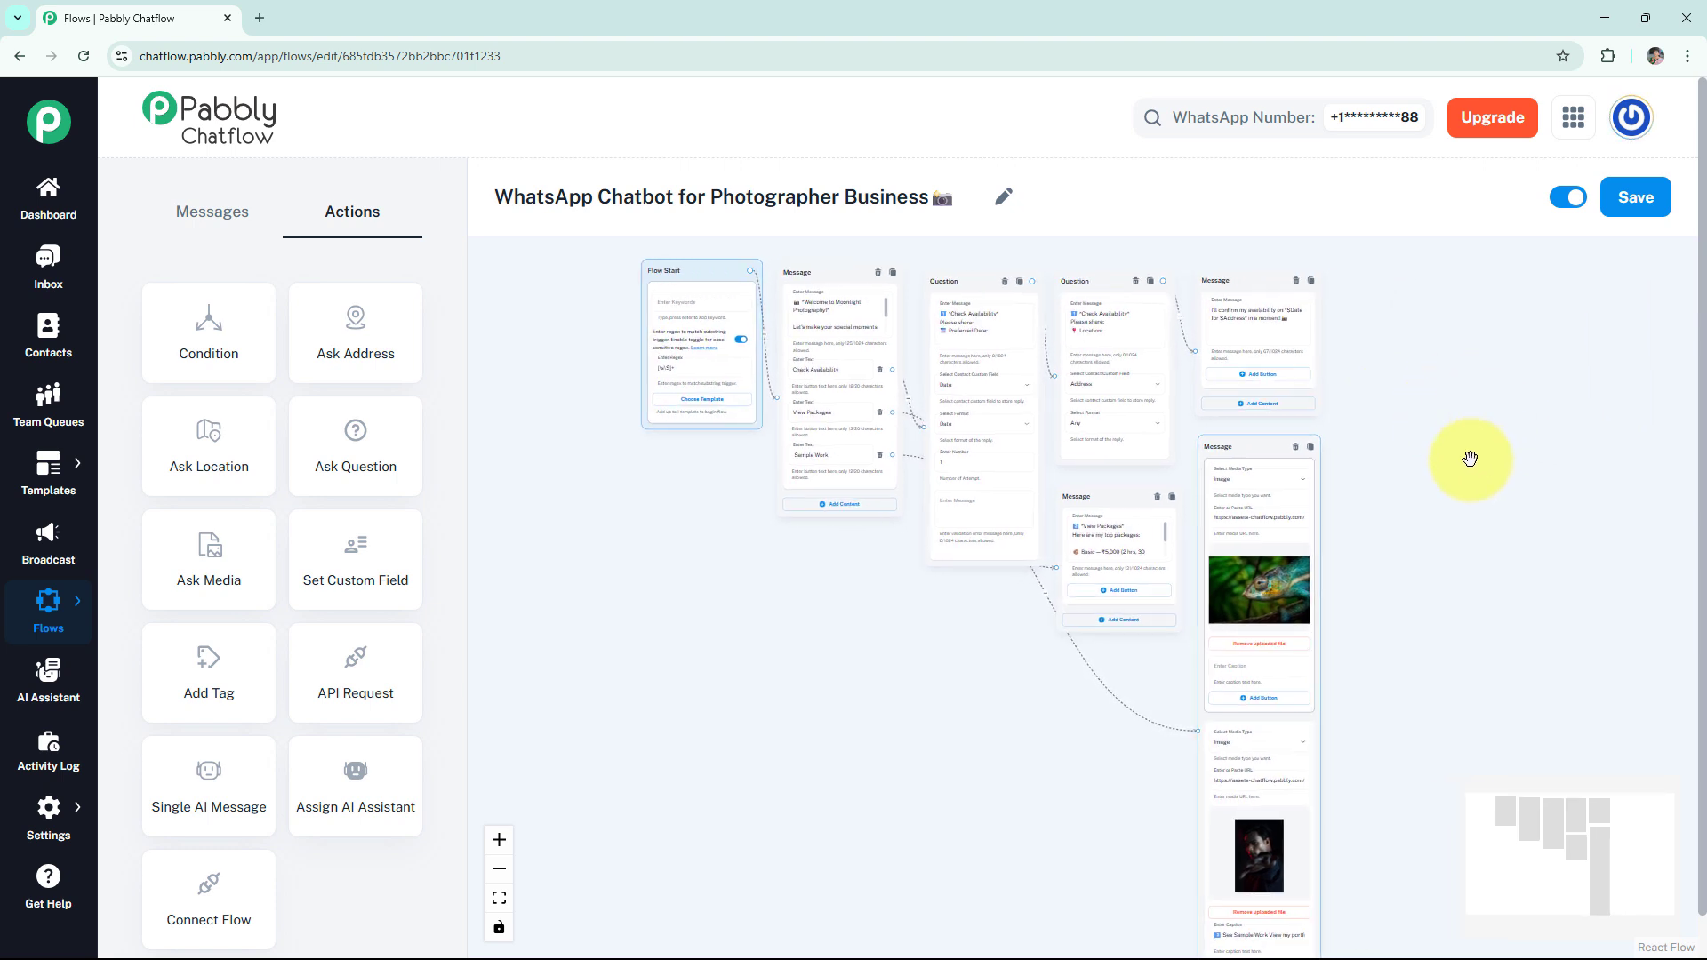
click(1626, 210)
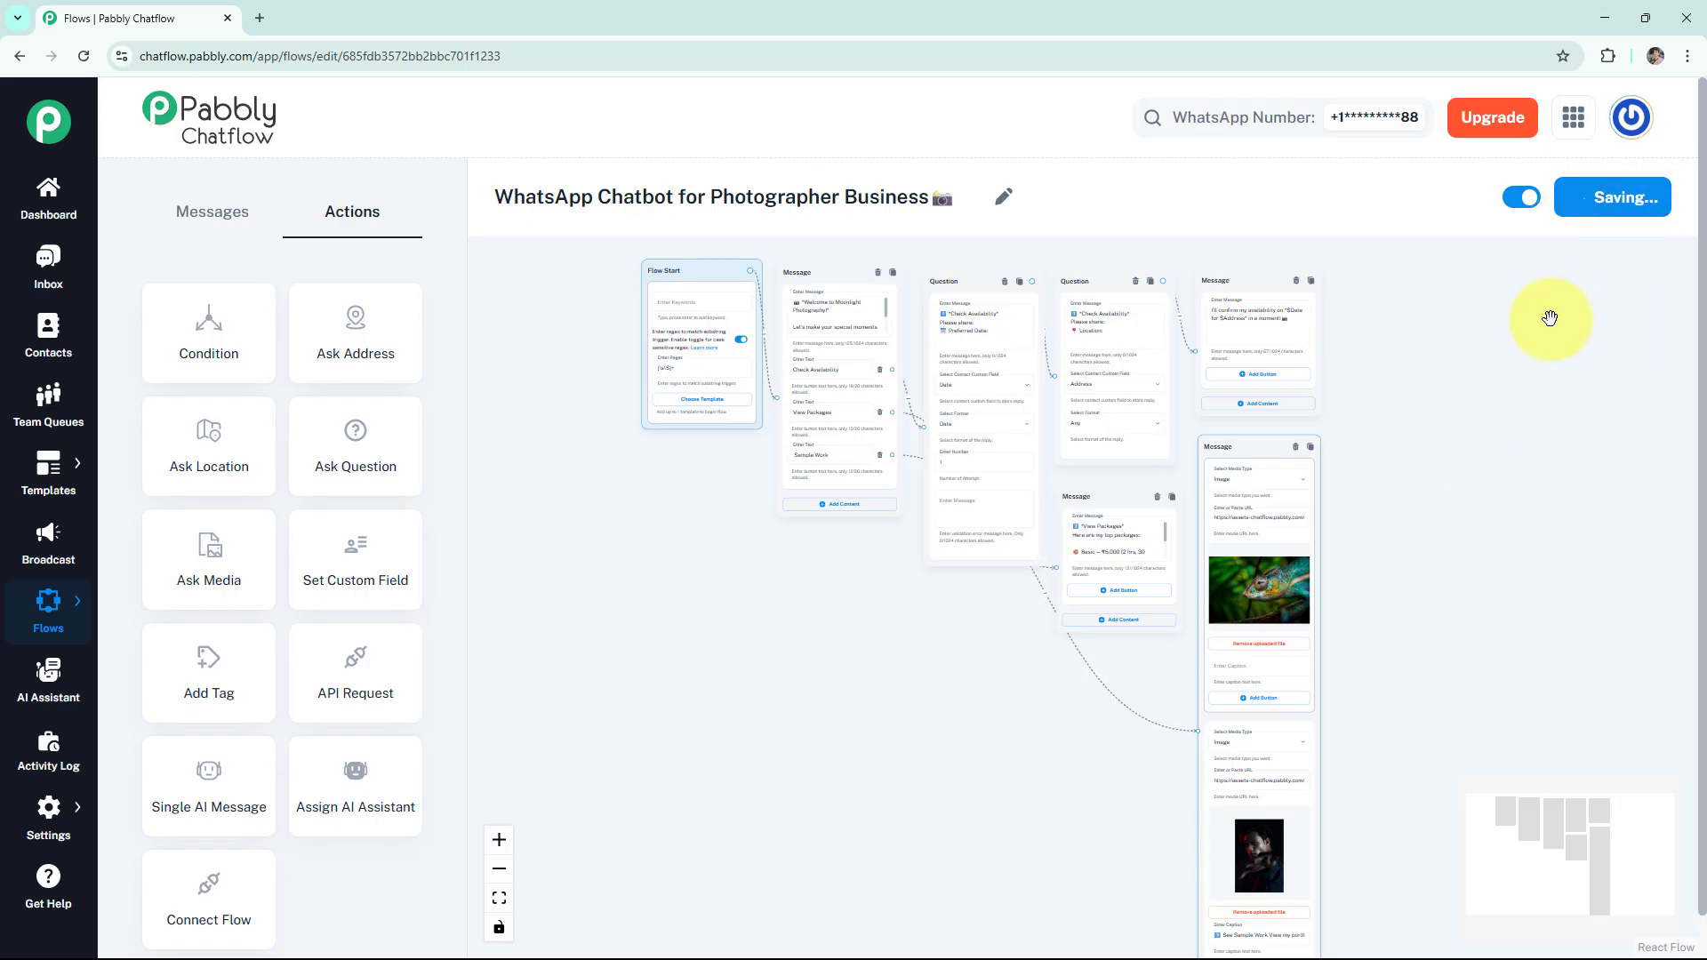